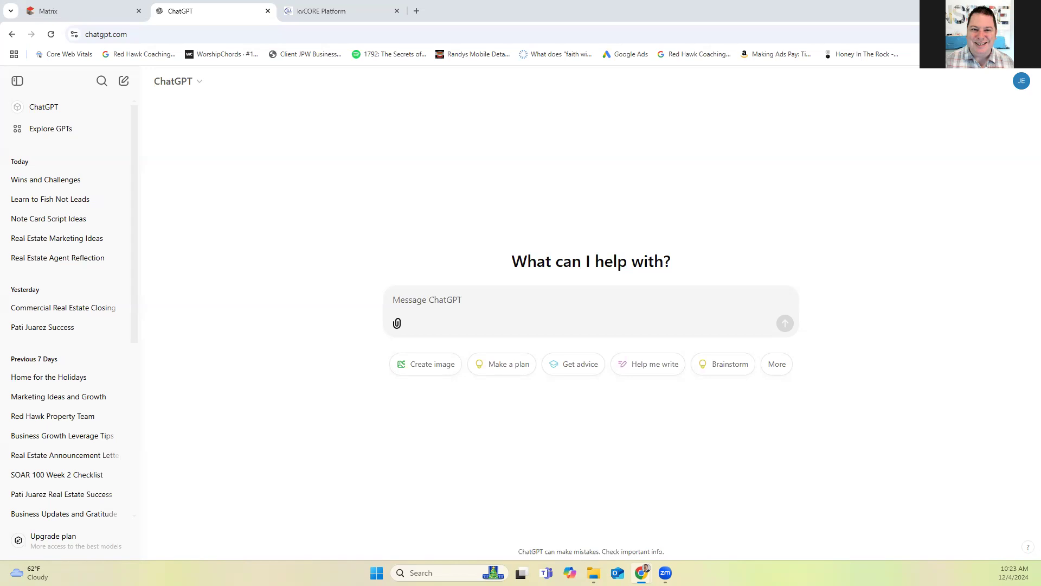
Write a ChatGPT prompt requesting a market analysis comparing November 2024 with November 2023 in Kingwood, Texas, from two provided sets of data points
{"action": "left_click", "coordinate": [477, 302]}
{"action": "type", "text": "Will you help me develop a market analysis"}
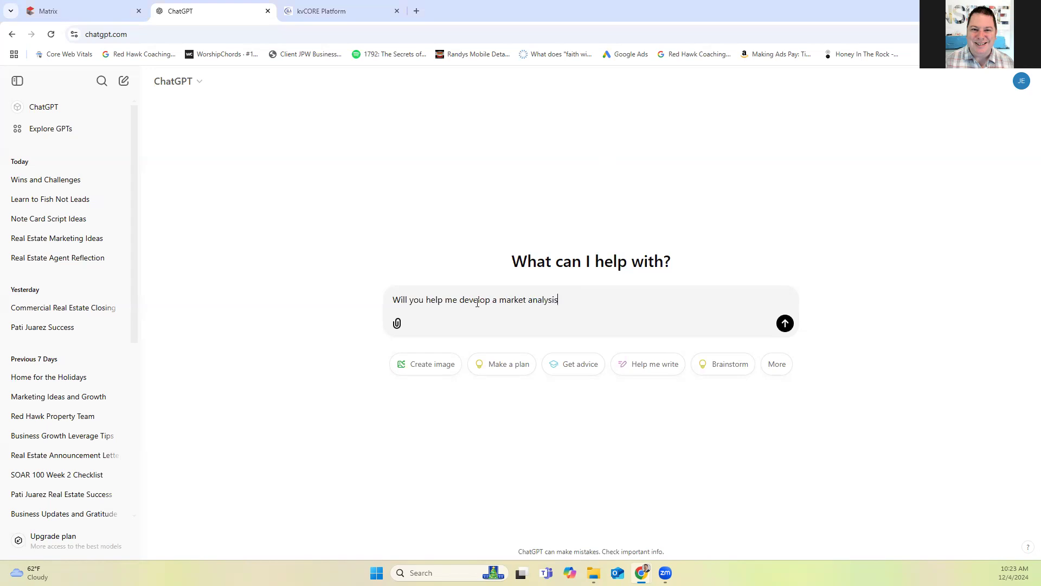
{"action": "type", "text": " based on comparing November 2024 in Kingwood"}
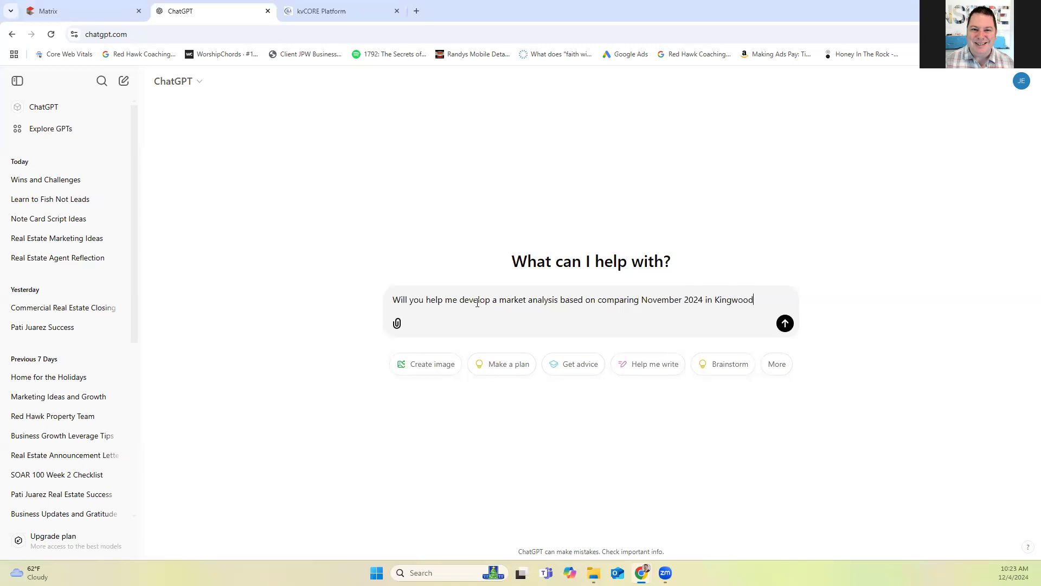
{"action": "type", "text": ", Texas to Nove"}
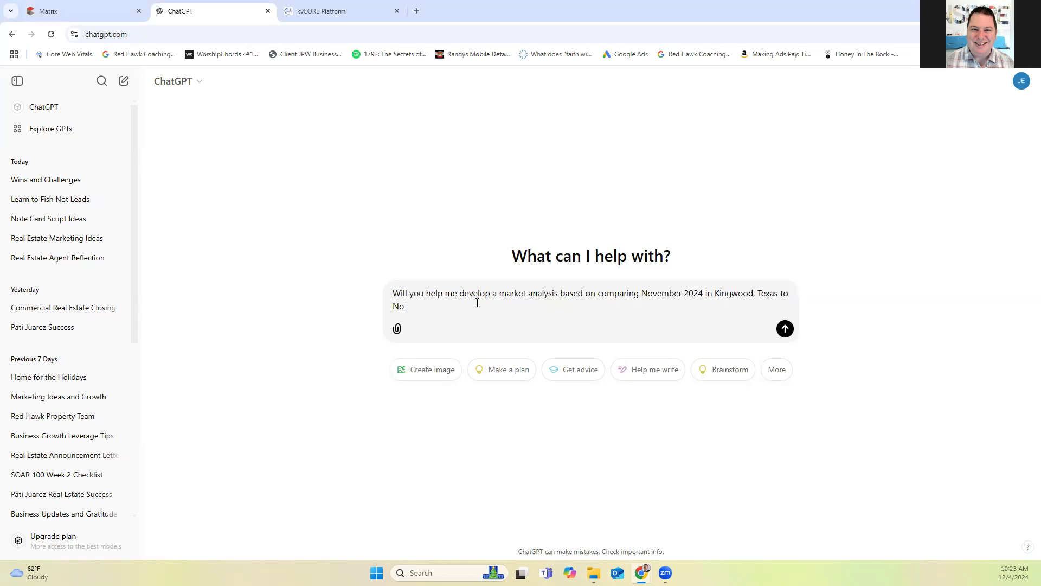
{"action": "type", "text": "mber 2023 in Kingwood, Texas. I will provide t"}
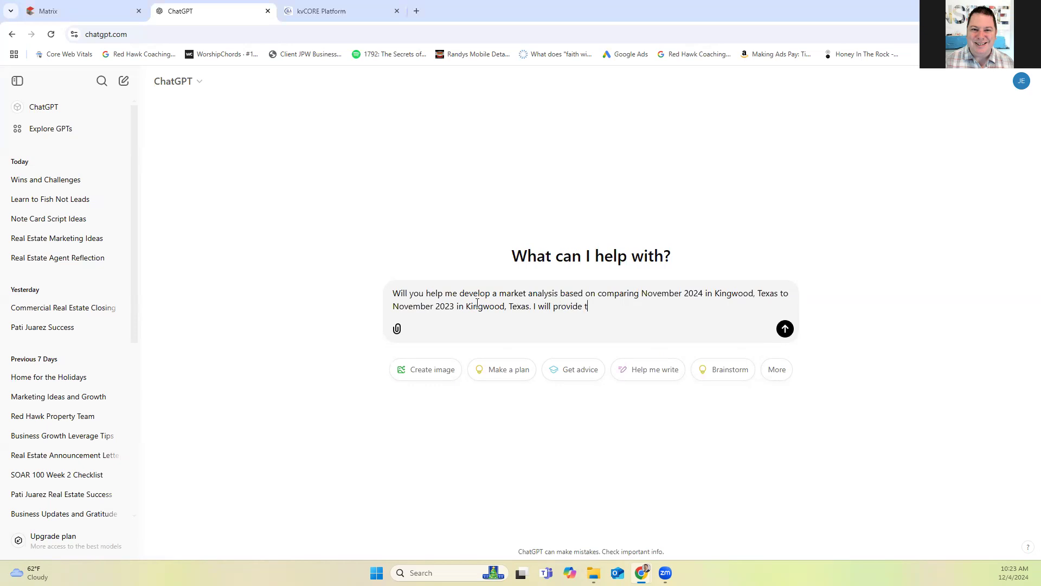
{"action": "type", "text": "wo sets of data points to be considered"}
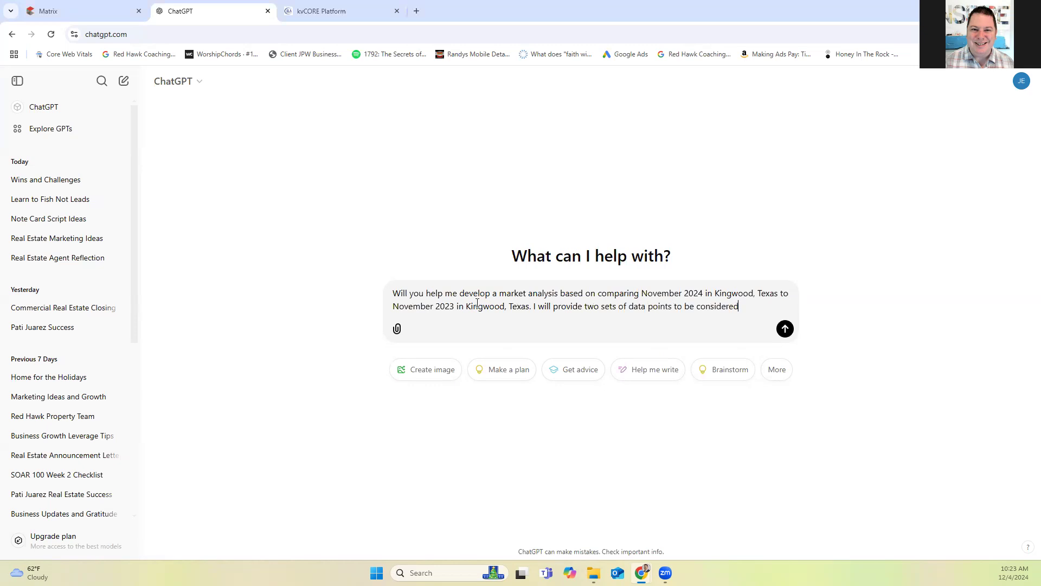
Ask for a long form SEO website blog post, naming the Red Hawk Property Team's leader, brokered by JLA Realty, as source, and send the prompt
{"action": "type", "text": ". Compile this information into a long form, SEO"}
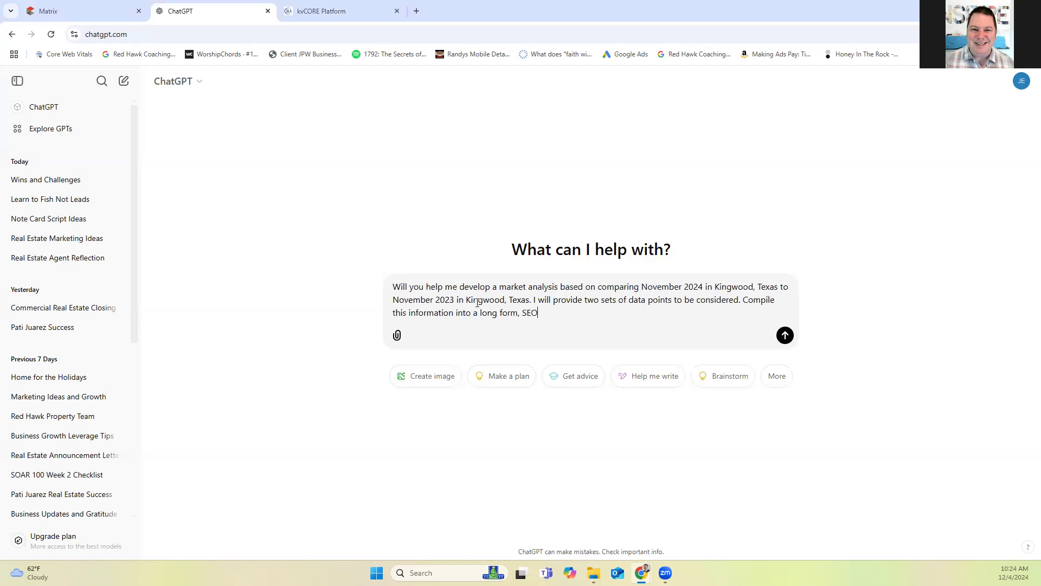
{"action": "type", "text": " blog post to include on my website. Note that the information provided c"}
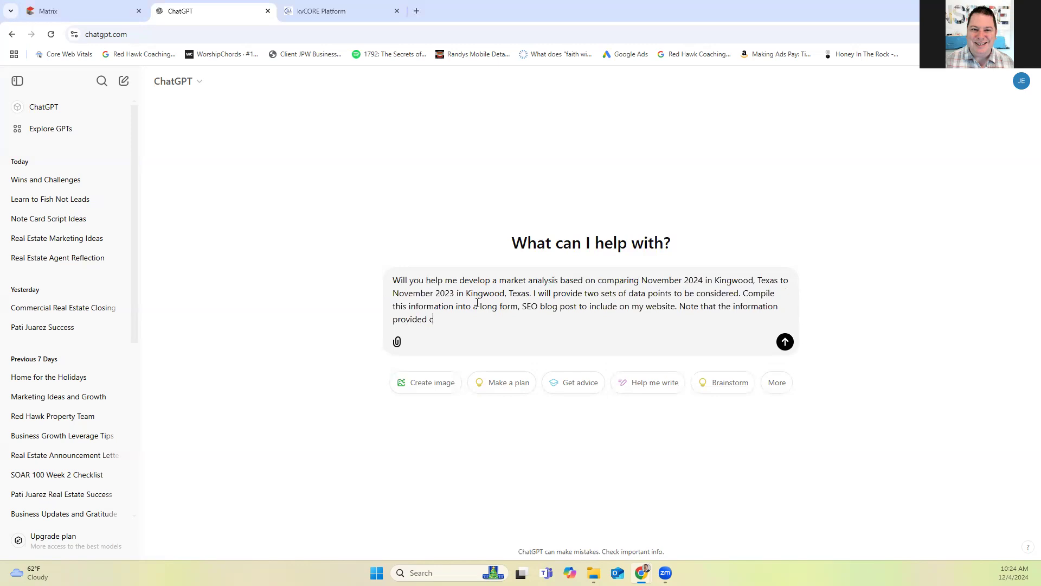
{"action": "type", "text": "omes from Jeremy Williams, Team L"}
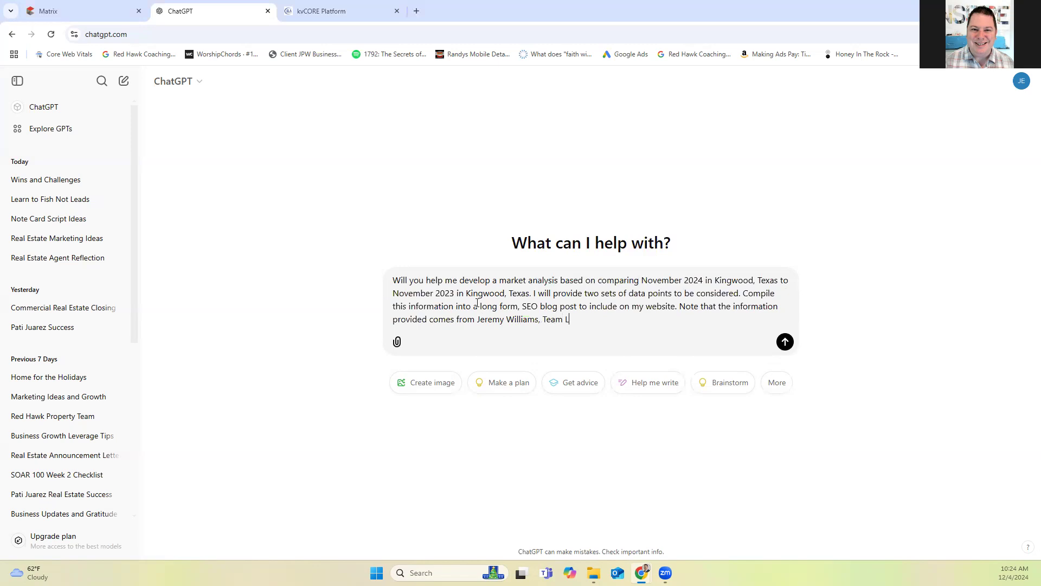
{"action": "type", "text": "eader of the Red Hawk Property Team bro"}
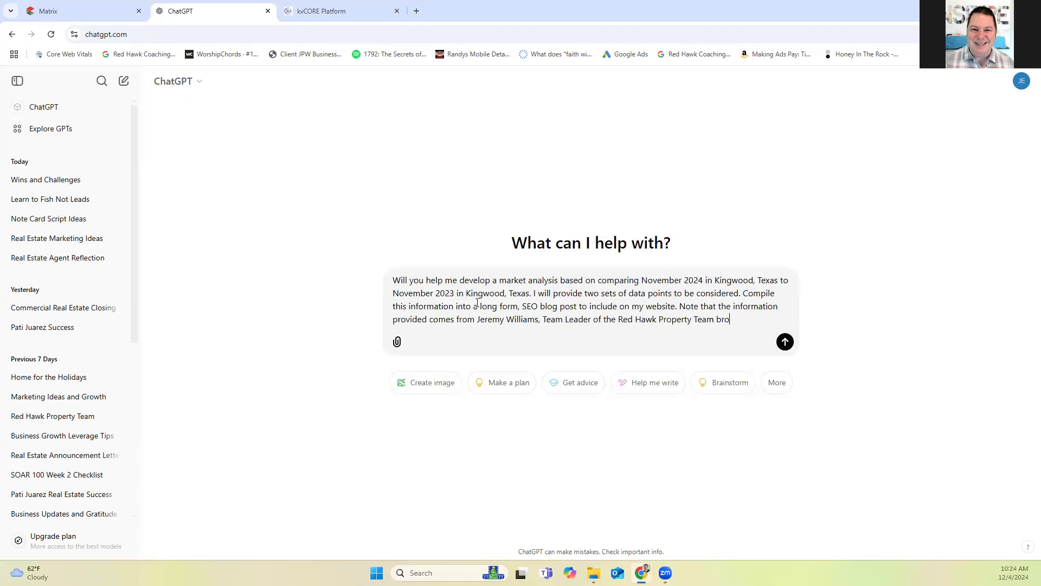
{"action": "type", "text": "kered by JLA Realty?"}
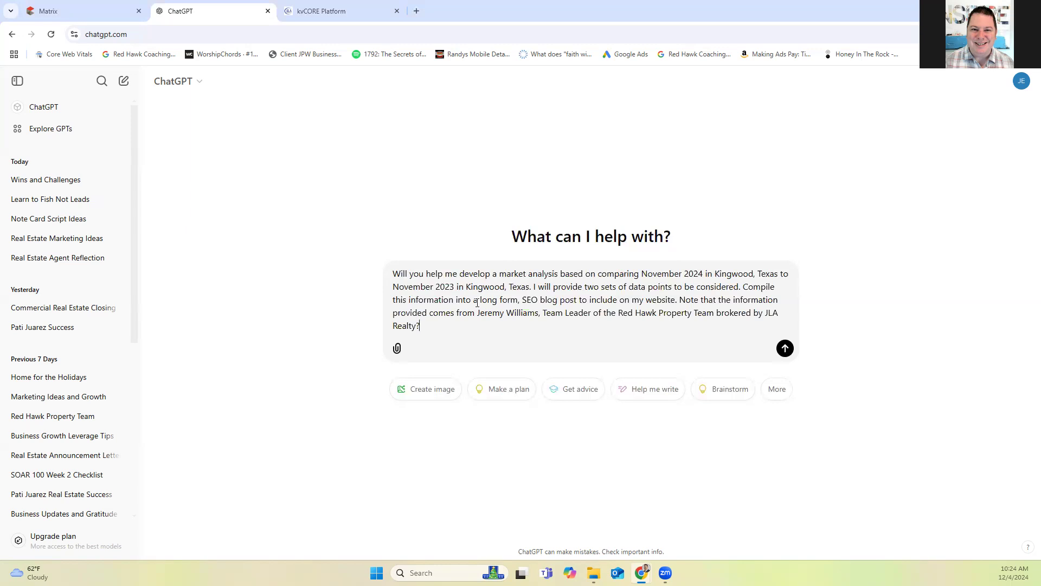
{"action": "key", "text": "Return"}
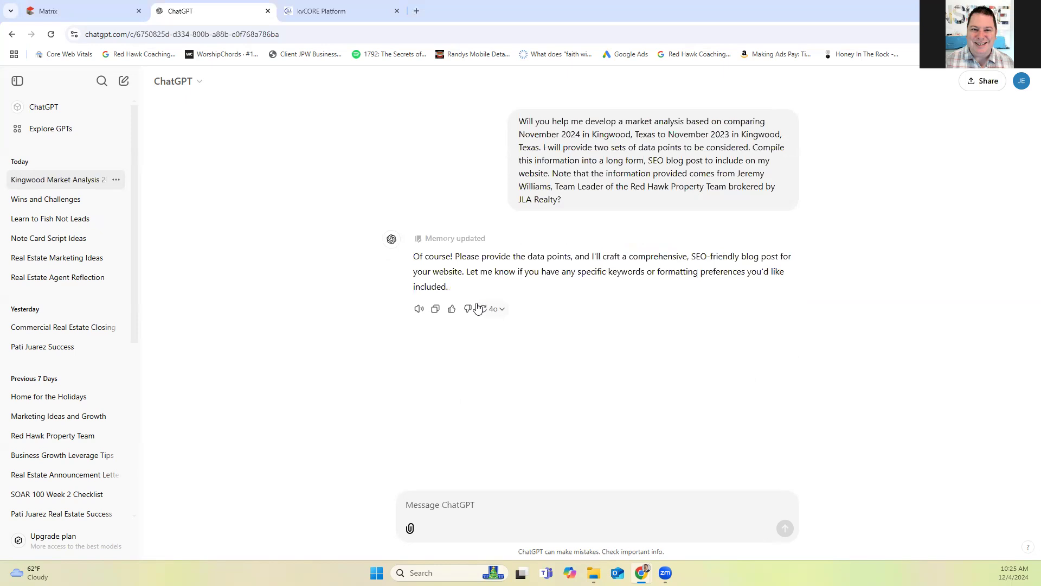
Switch to Matrix and open the Classic Single-Family property search
{"action": "left_click", "coordinate": [64, 5]}
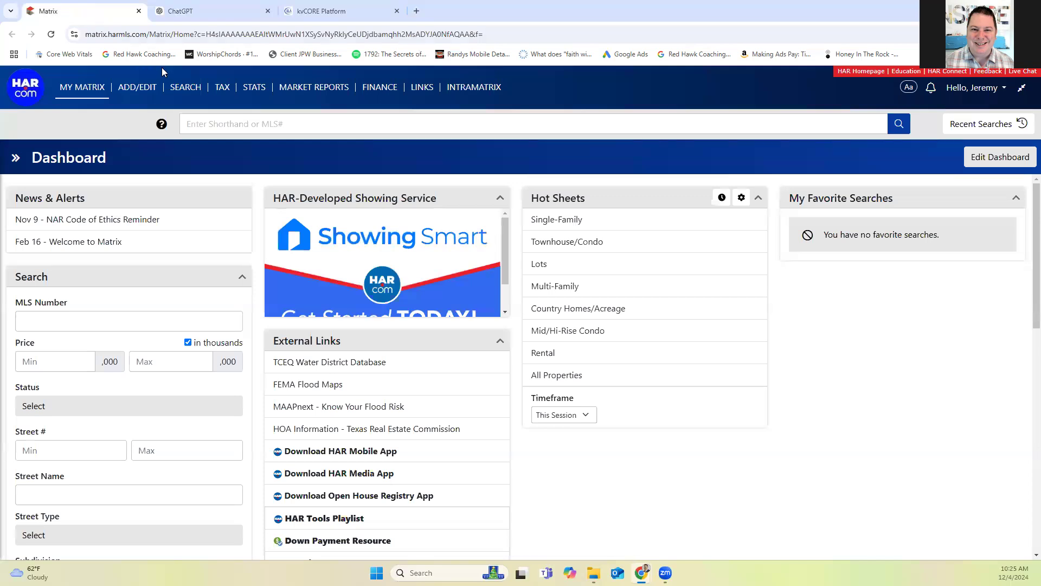
{"action": "mouse_move", "coordinate": [176, 87]}
{"action": "mouse_move", "coordinate": [194, 114]}
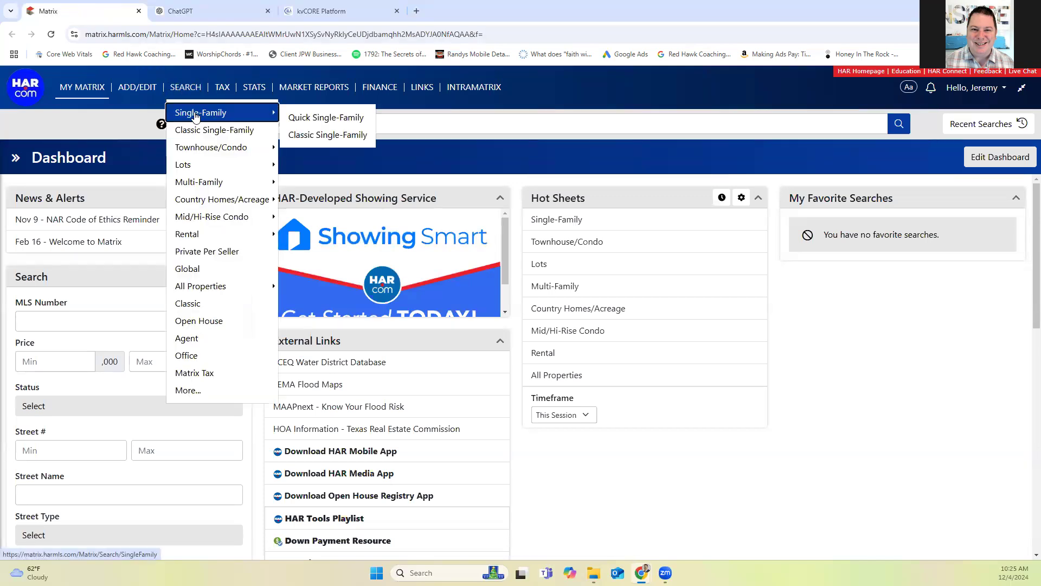
{"action": "left_click", "coordinate": [302, 136]}
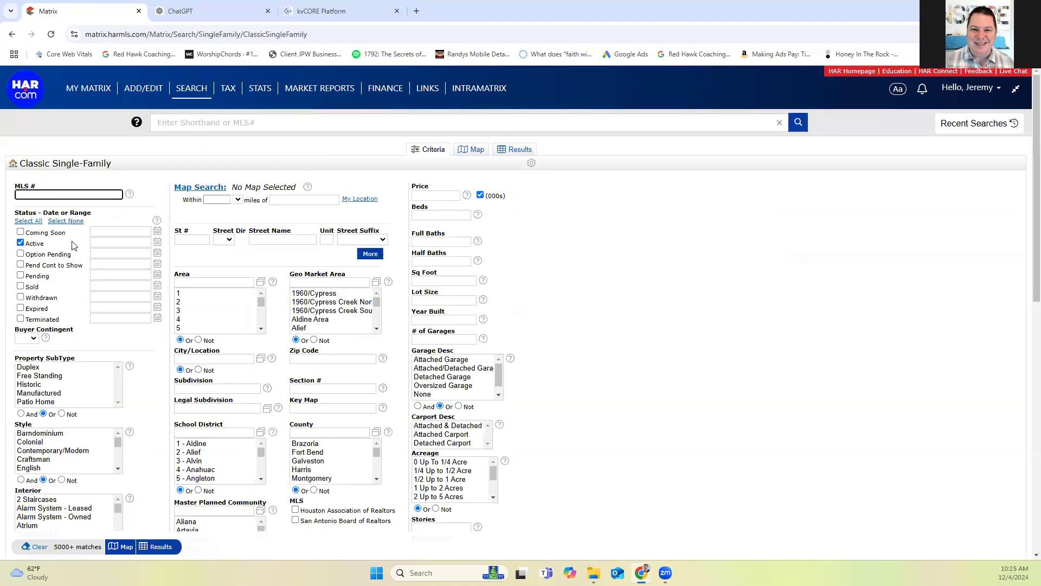
Restrict the listing status to Sold only, with the date range 11/01/2023-11/30/2023
{"action": "left_click", "coordinate": [20, 242]}
{"action": "left_click", "coordinate": [35, 286]}
{"action": "left_click_drag", "start_coordinate": [128, 284], "coordinate": [85, 284]}
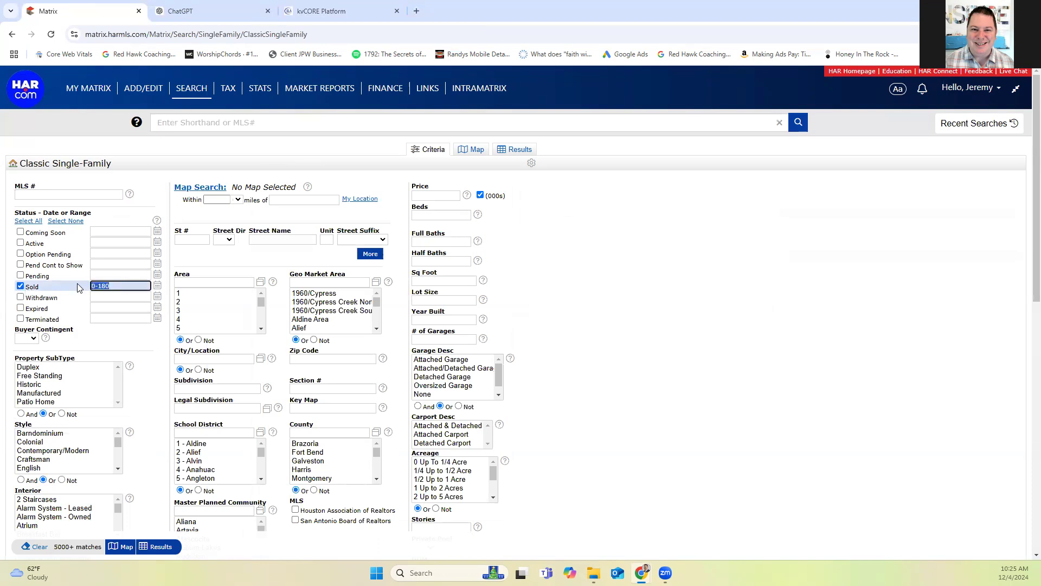
{"action": "type", "text": "01/"}
{"action": "key", "text": "BackSpace"}
{"action": "key", "text": "BackSpace"}
{"action": "key", "text": "BackSpace"}
{"action": "type", "text": "11/"}
{"action": "type", "text": "01/"}
{"action": "type", "text": "2024"}
{"action": "type", "text": "-"}
{"action": "type", "text": "11"}
{"action": "key", "text": "BackSpace"}
{"action": "key", "text": "BackSpace"}
{"action": "key", "text": "BackSpace"}
{"action": "type", "text": "3-11"}
{"action": "type", "text": "30/2023"}
Set the search city to Kingwood and display the matching listings
{"action": "left_click", "coordinate": [232, 361]}
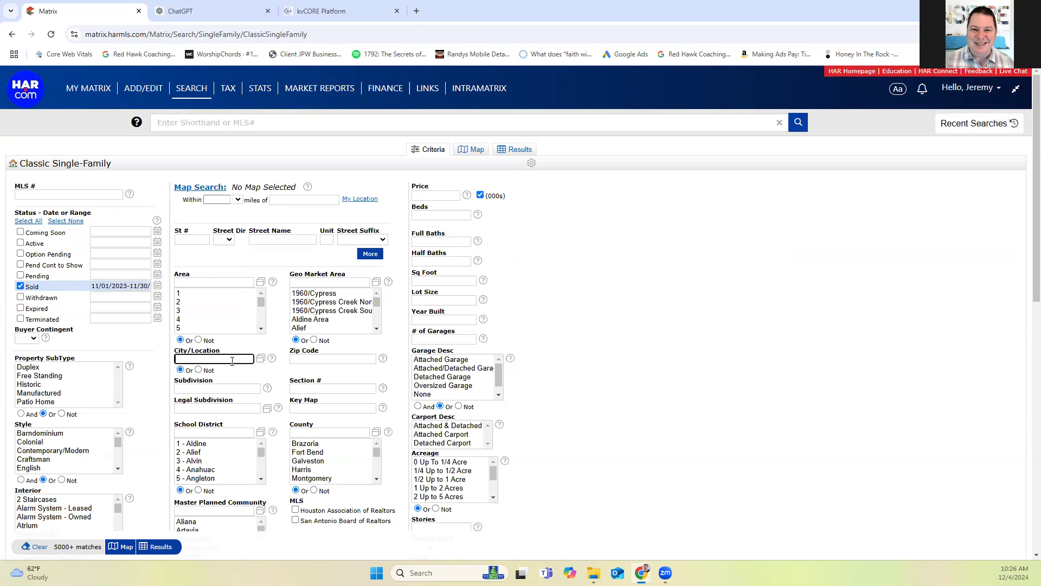
{"action": "type", "text": "kingwo"}
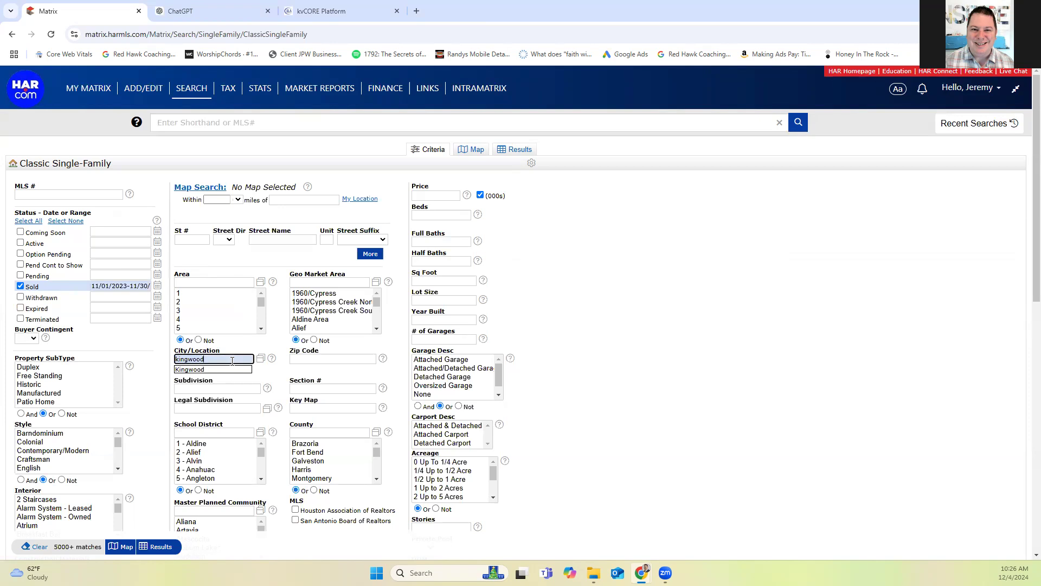
{"action": "type", "text": "od"}
{"action": "left_click", "coordinate": [223, 369]}
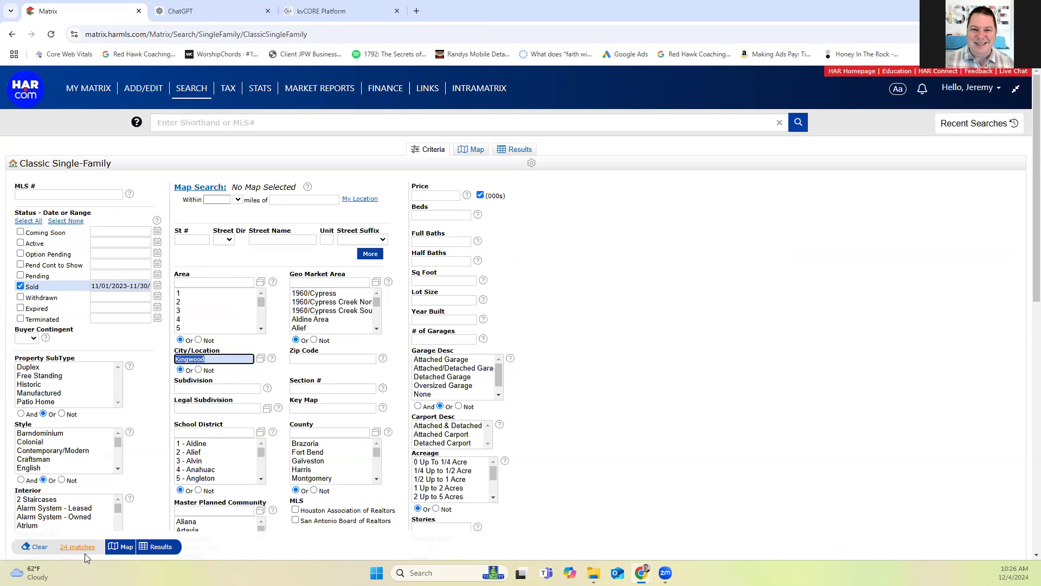
{"action": "scroll", "coordinate": [227, 504], "scroll_direction": "down", "scroll_amount": 3}
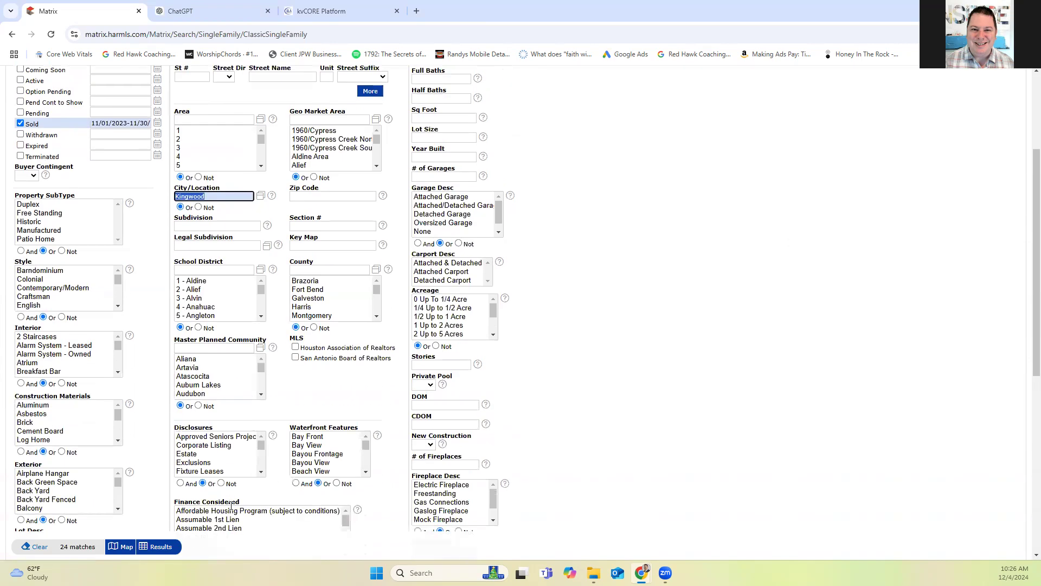
{"action": "left_click", "coordinate": [158, 548]}
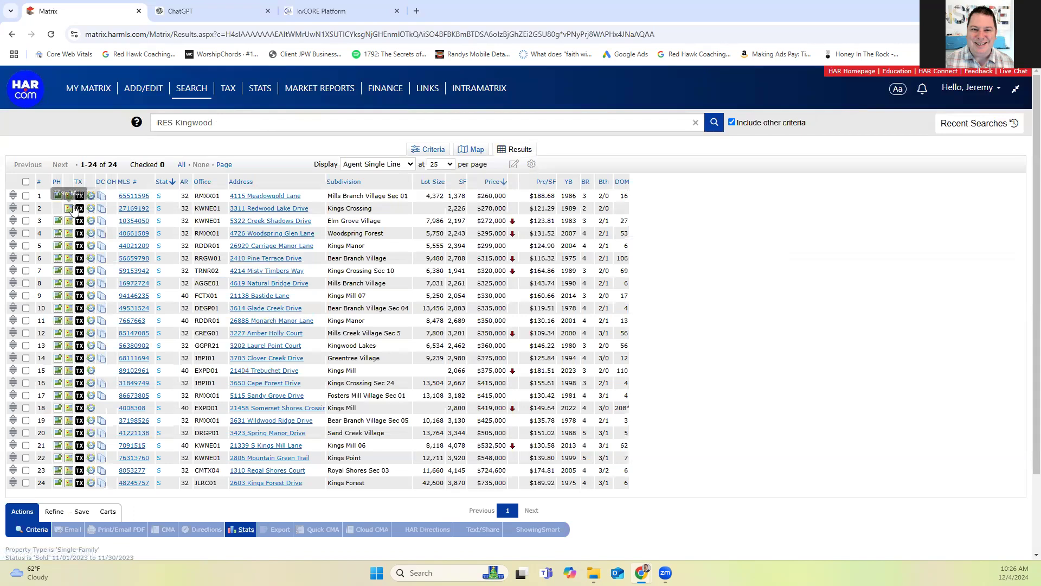
Select all listings in the results and open their statistics in tabular form
{"action": "left_click", "coordinate": [26, 182]}
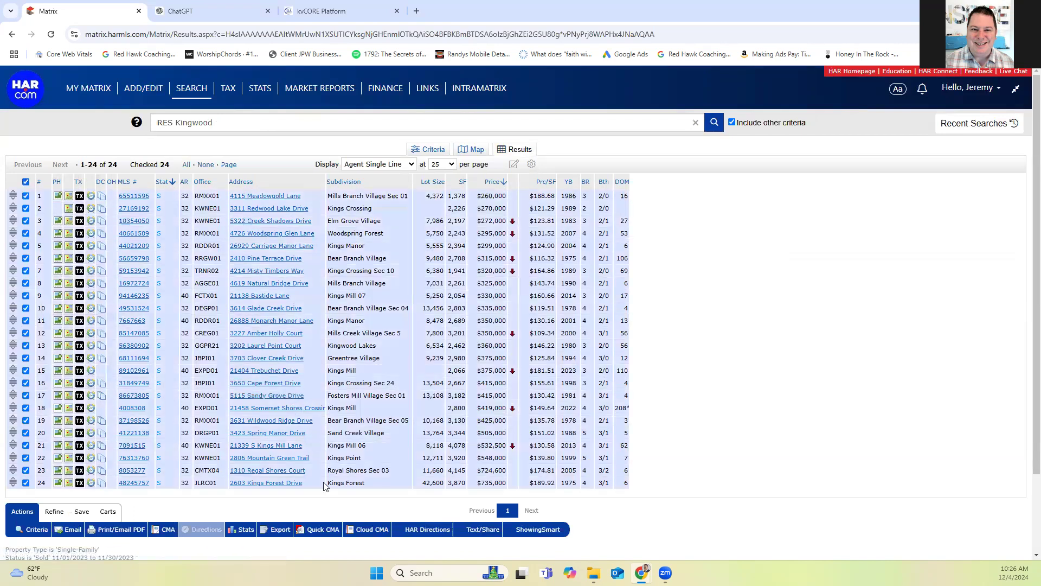
{"action": "left_click", "coordinate": [244, 531]}
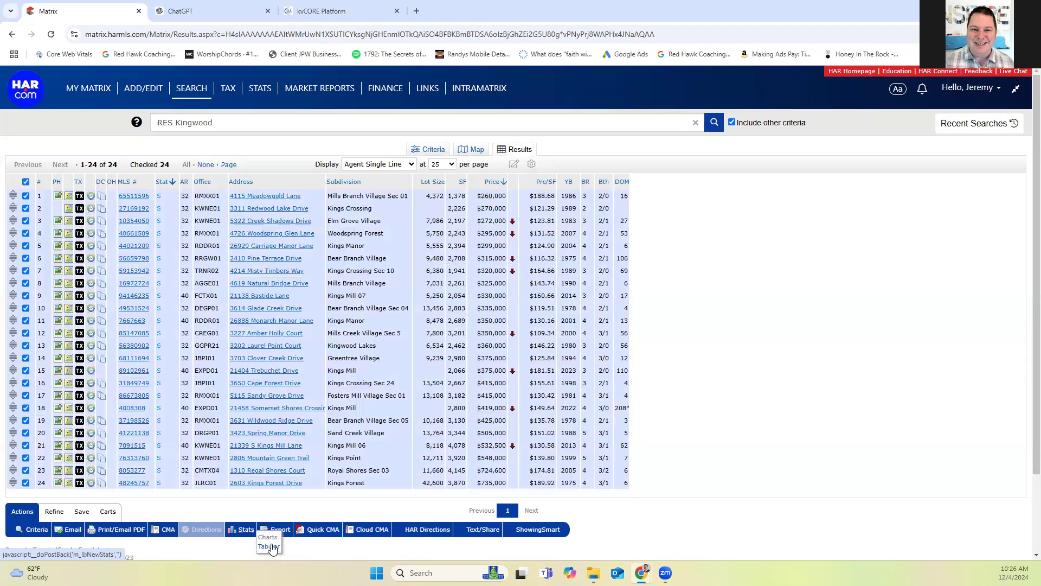
{"action": "left_click", "coordinate": [269, 546]}
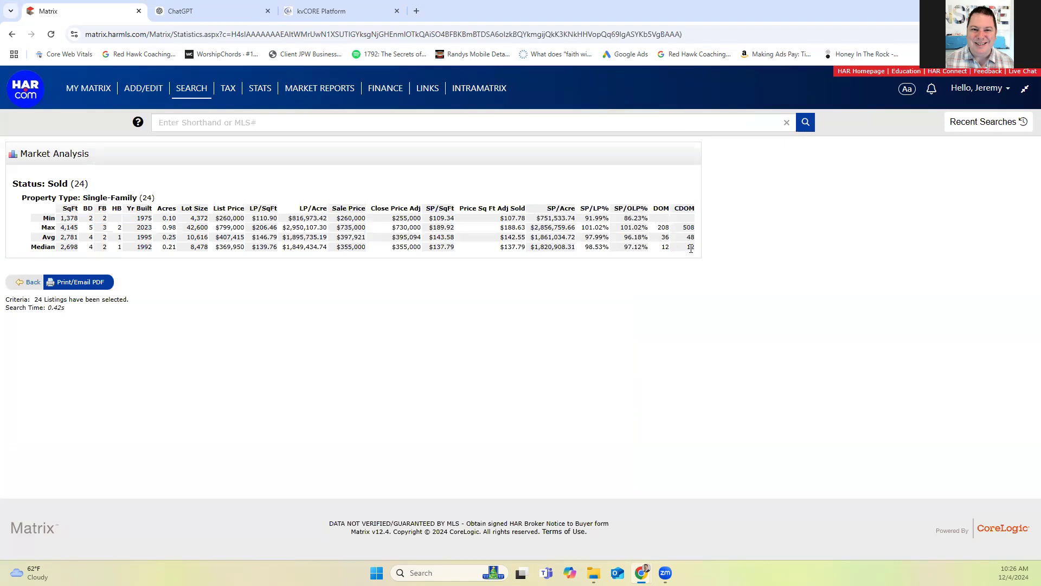
Copy the whole statistics table and send it in the ChatGPT conversation, introduced as the November 2023 data set with the November 2024 set coming next
{"action": "left_click_drag", "start_coordinate": [698, 251], "coordinate": [6, 180]}
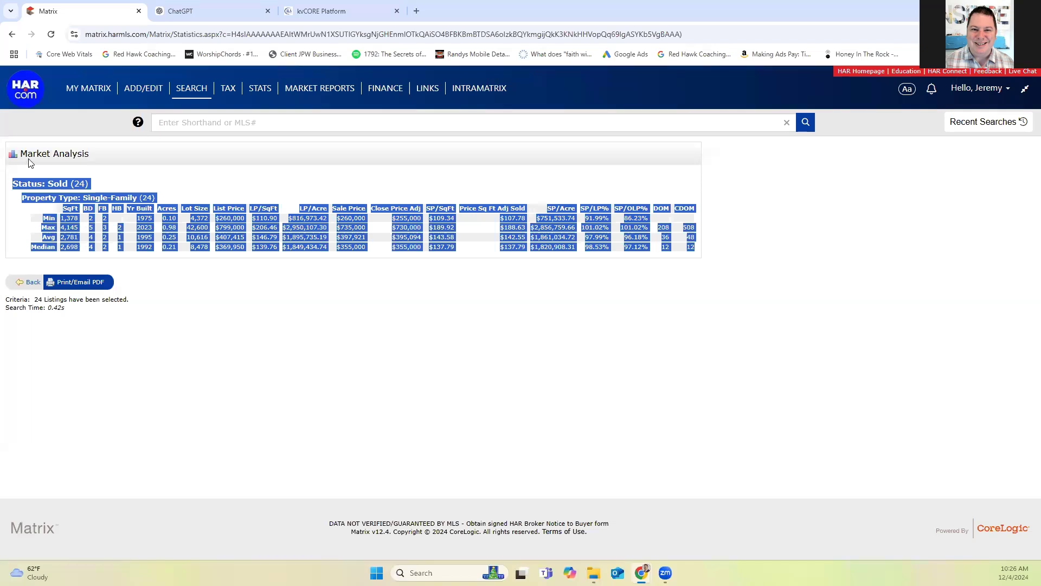
{"action": "left_click", "coordinate": [193, 12]}
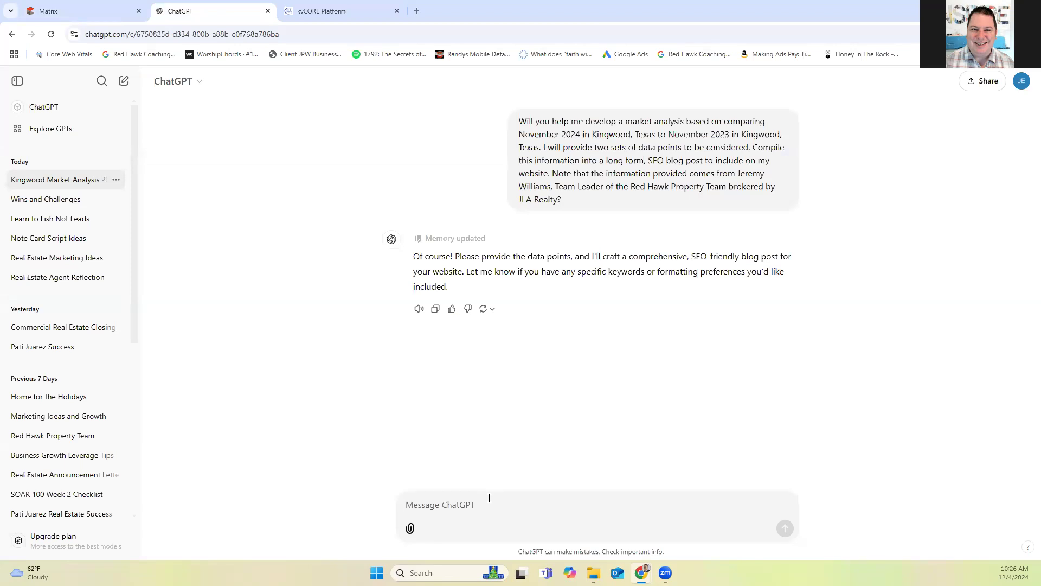
{"action": "type", "text": "H"}
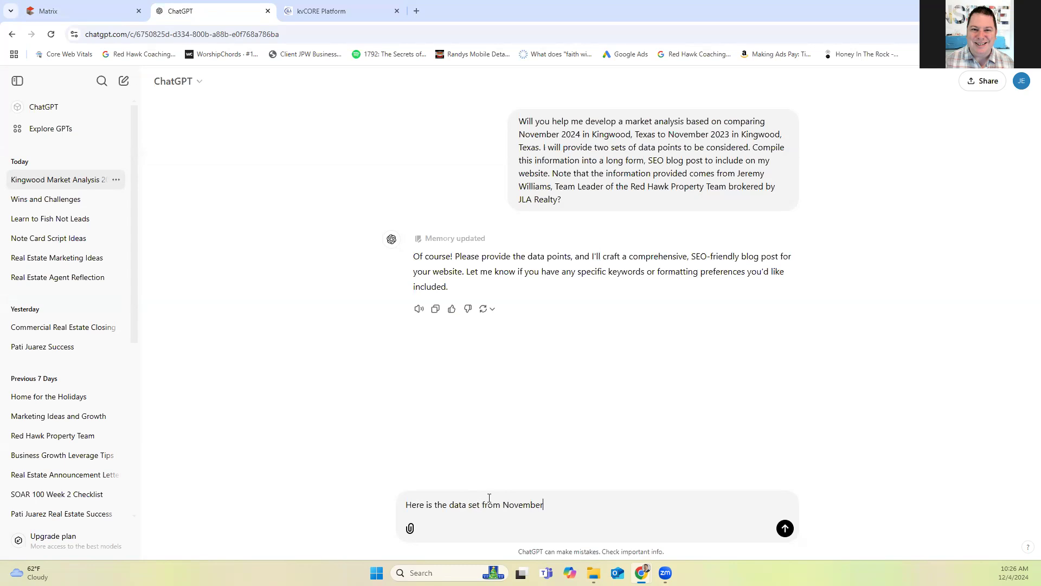
{"action": "type", "text": "2023, and I will share next the"}
{"action": "type", "text": "data set from November 2024:"}
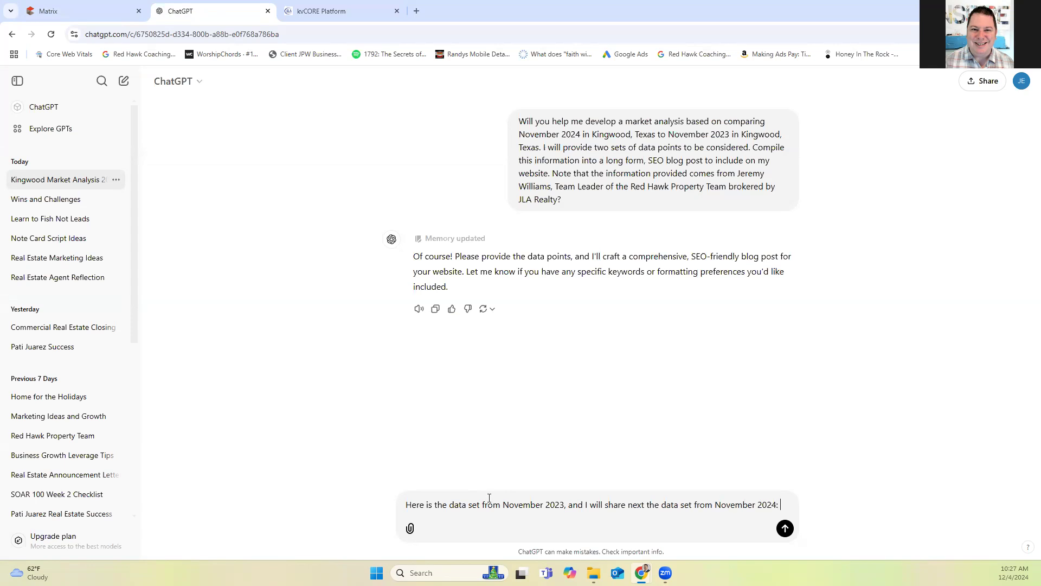
{"action": "key", "text": "ctrl+v"}
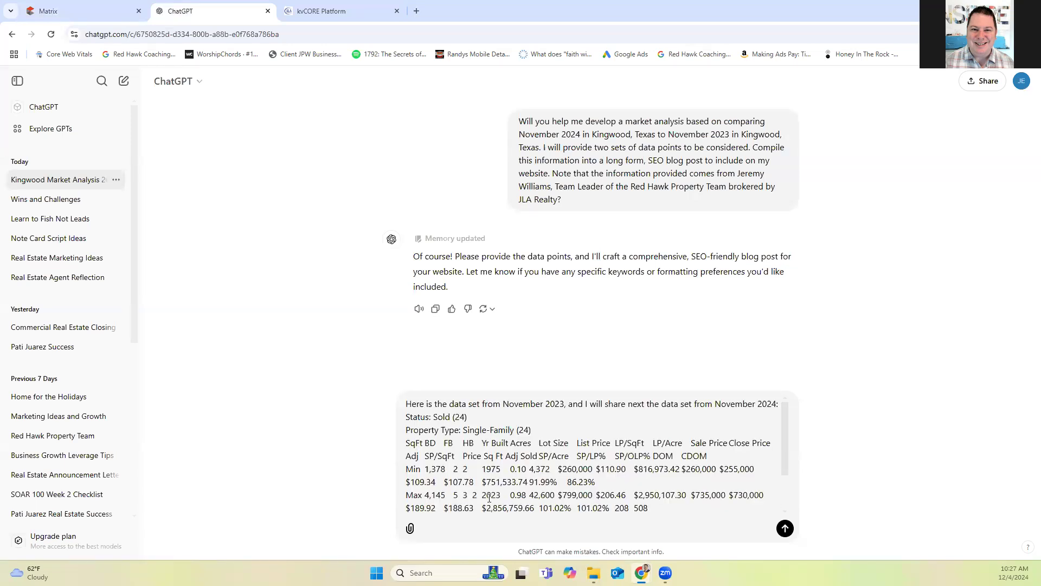
{"action": "left_click", "coordinate": [784, 527]}
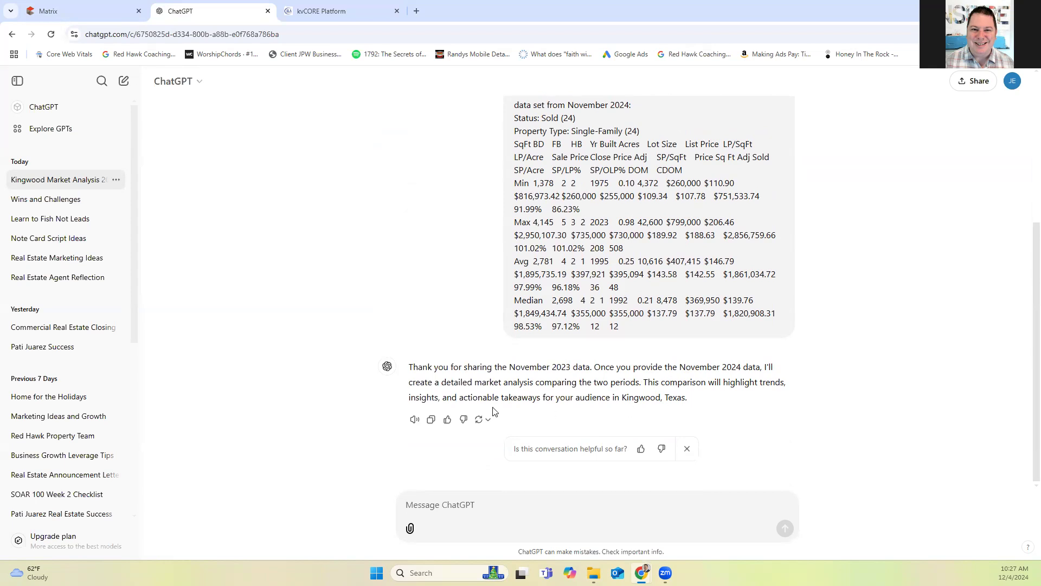
Return to the Classic Single-Family criteria in Matrix and limit the status to Sold with the date range 11/01/2024-11/30/2024
{"action": "left_click", "coordinate": [52, 7]}
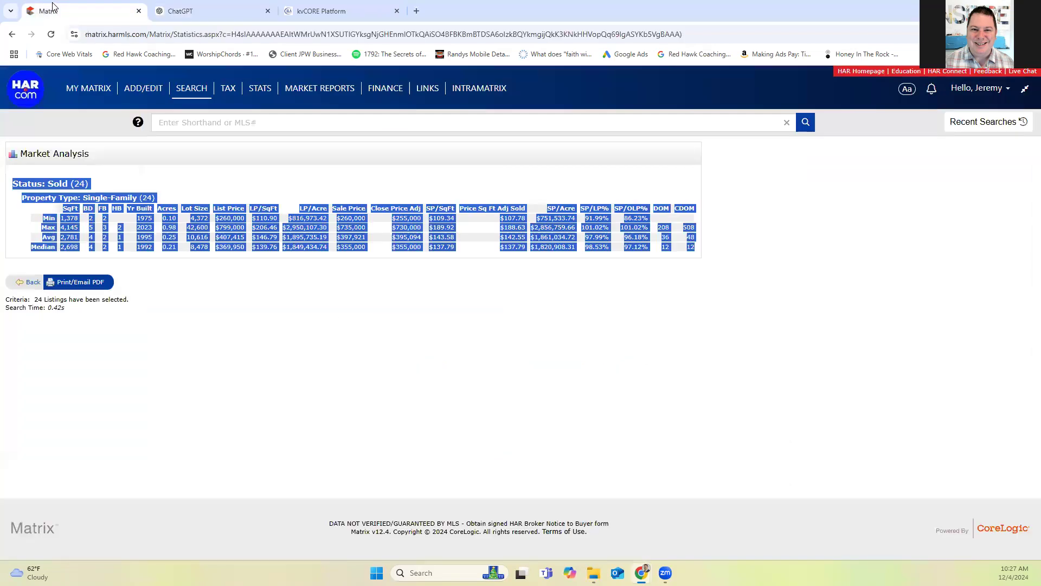
{"action": "left_click", "coordinate": [7, 35]}
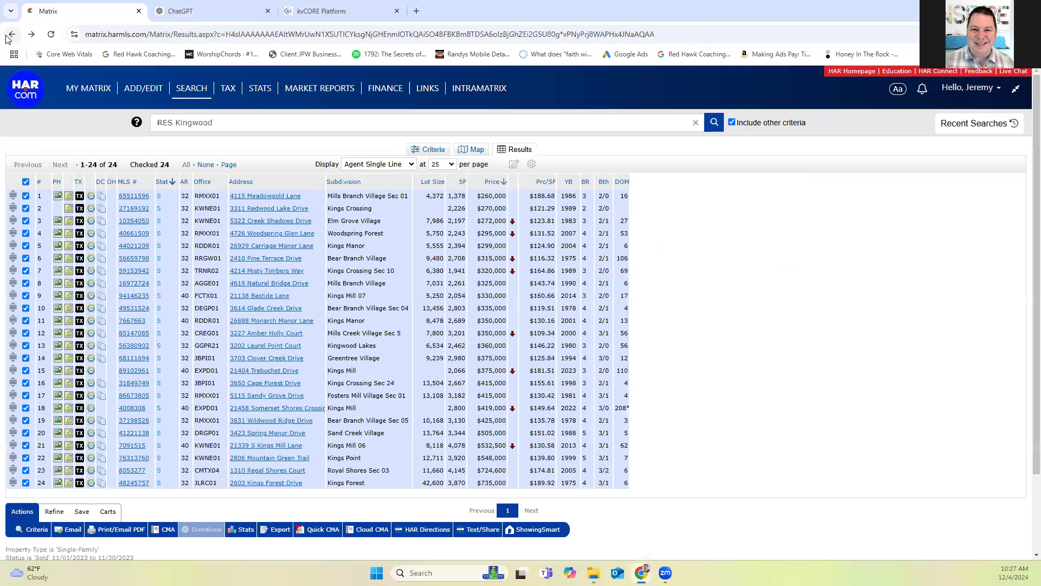
{"action": "left_click", "coordinate": [10, 34]}
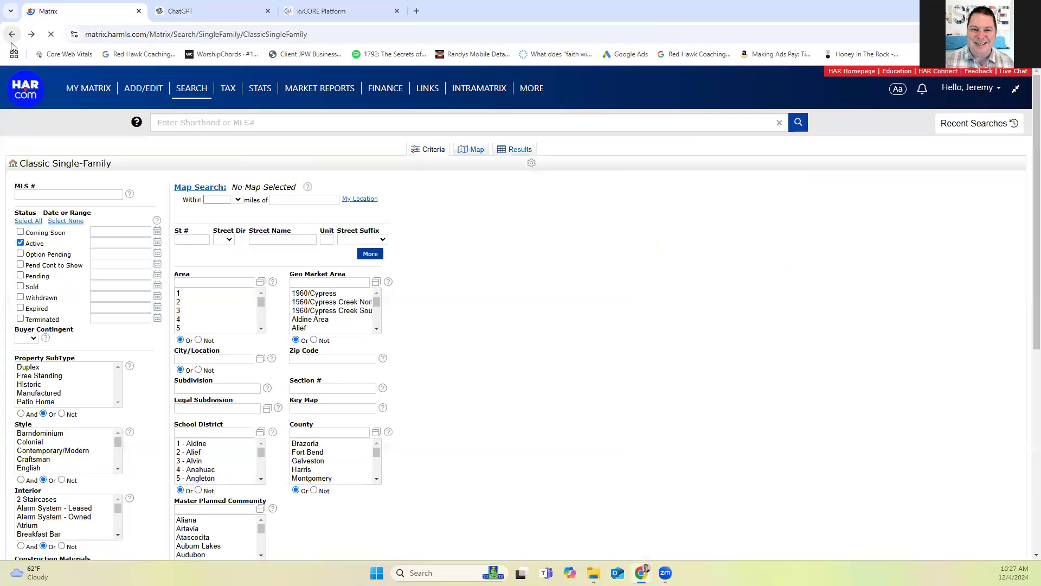
{"action": "left_click", "coordinate": [20, 286]}
{"action": "double_click", "coordinate": [104, 285]}
{"action": "left_click", "coordinate": [104, 285]}
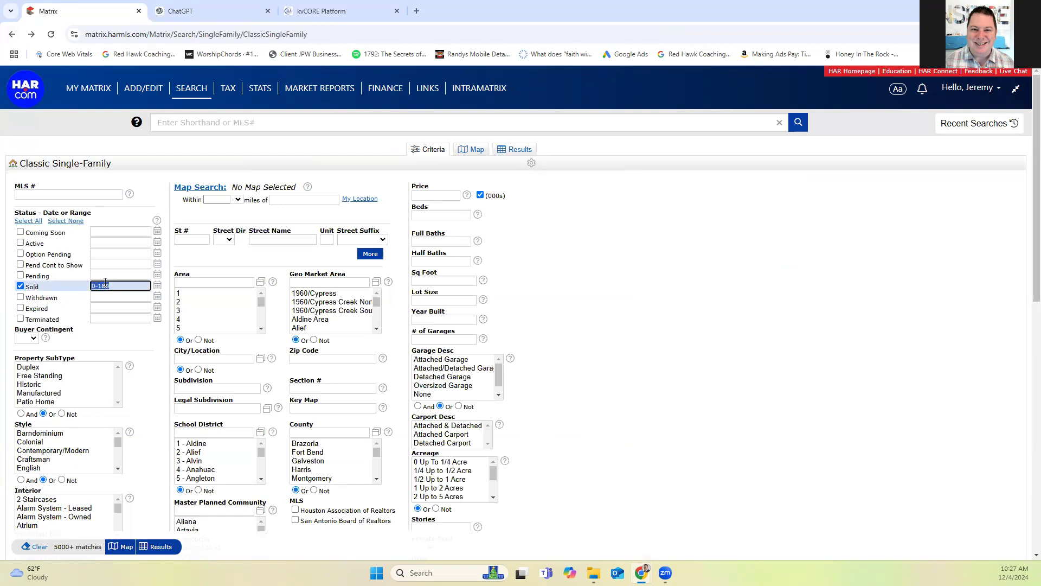
{"action": "type", "text": "1"}
{"action": "type", "text": "30/2024"}
Set the city of the November 2024 sold search to Kingwood
{"action": "left_click", "coordinate": [213, 358]}
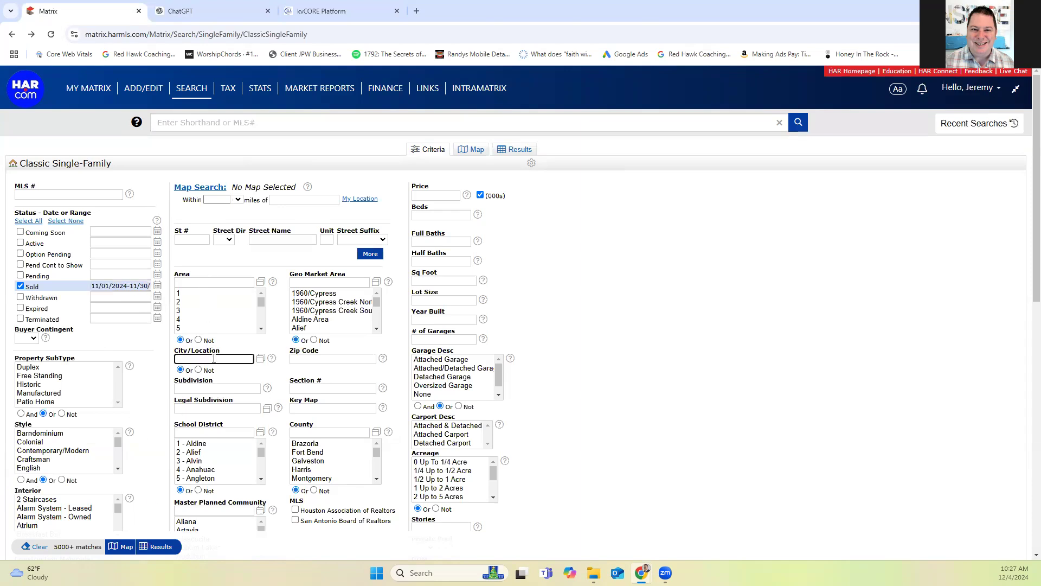
{"action": "type", "text": "kingwood"}
{"action": "key", "text": "Down"}
{"action": "key", "text": "Return"}
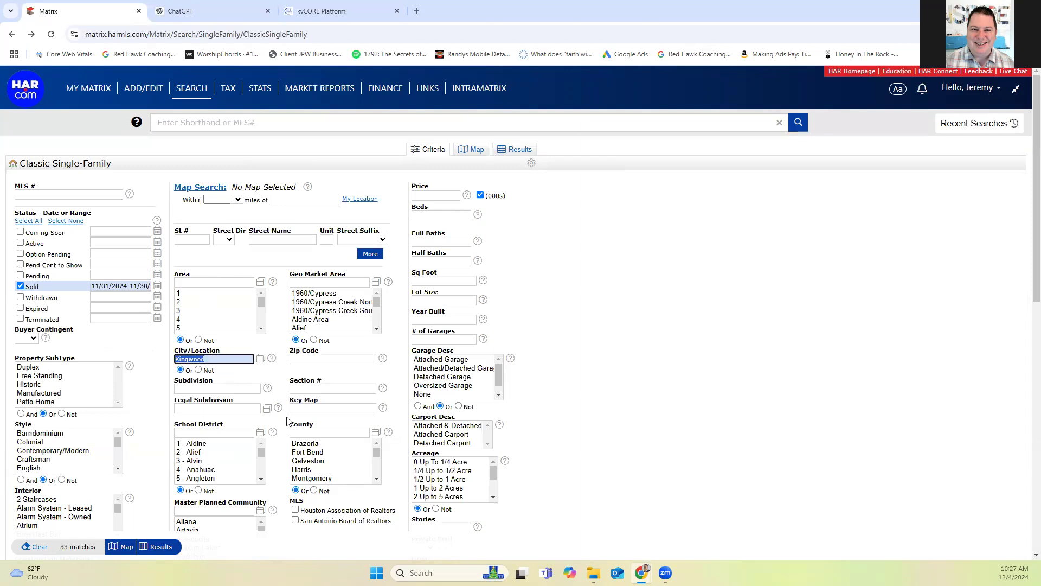
Open the results of the November 2024 Kingwood sold search and show 50 listings per page
{"action": "left_click", "coordinate": [165, 549]}
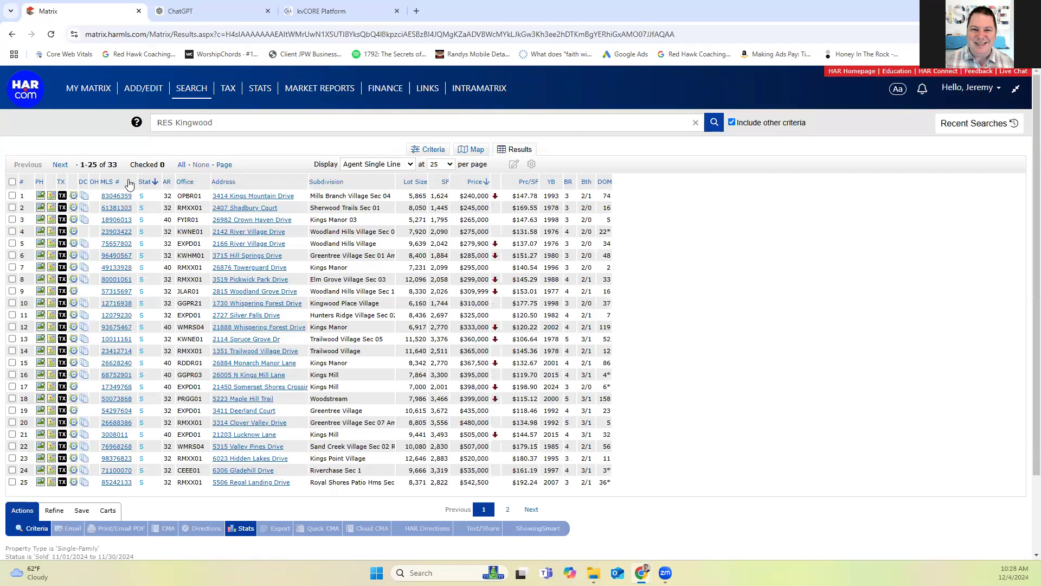
{"action": "left_click", "coordinate": [443, 164]}
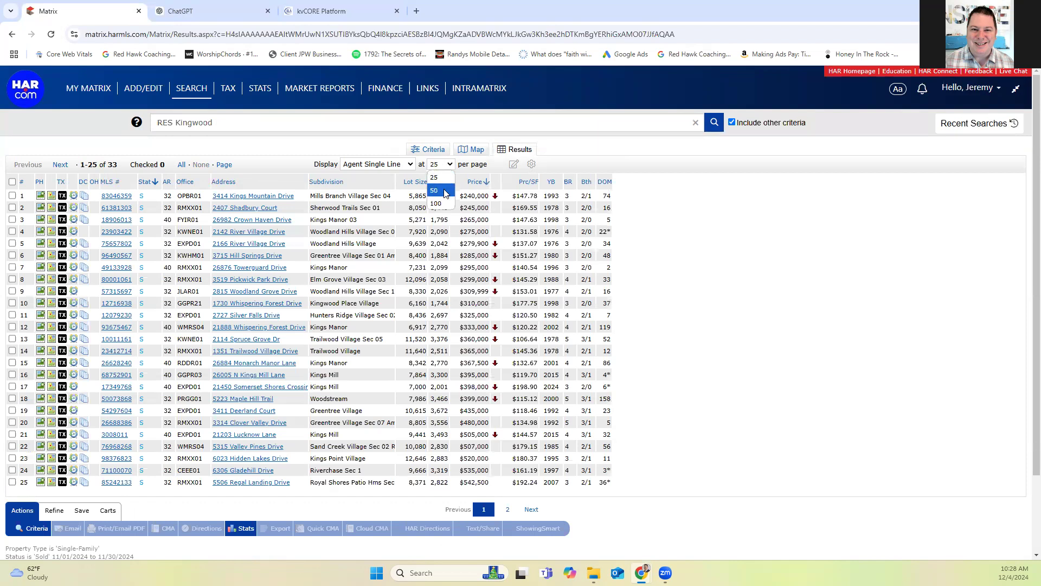
{"action": "left_click", "coordinate": [443, 190]}
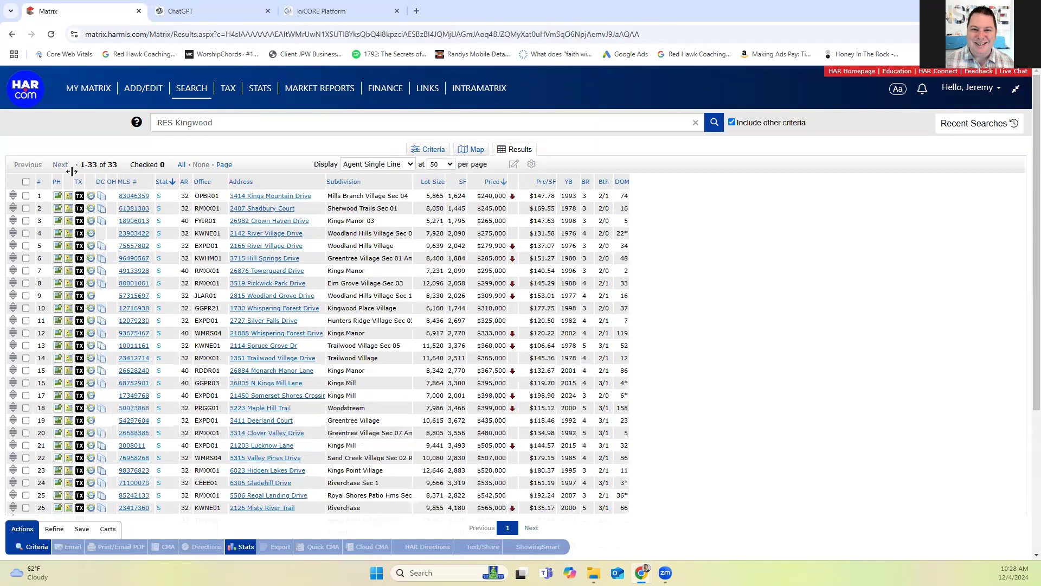
Select all the November 2024 sold listings and open their statistics in tabular form
{"action": "left_click", "coordinate": [26, 182]}
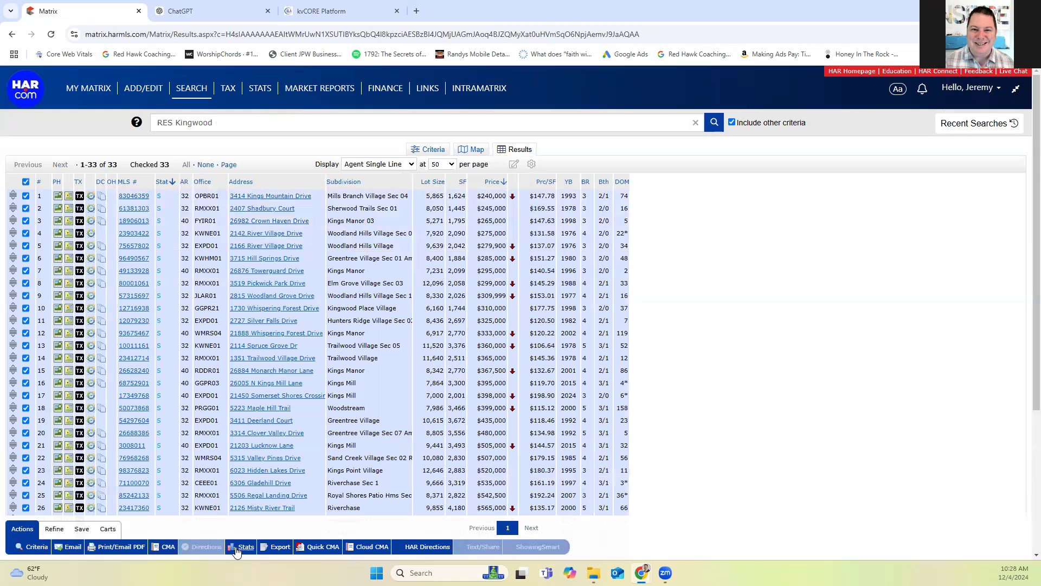
{"action": "mouse_move", "coordinate": [243, 547]}
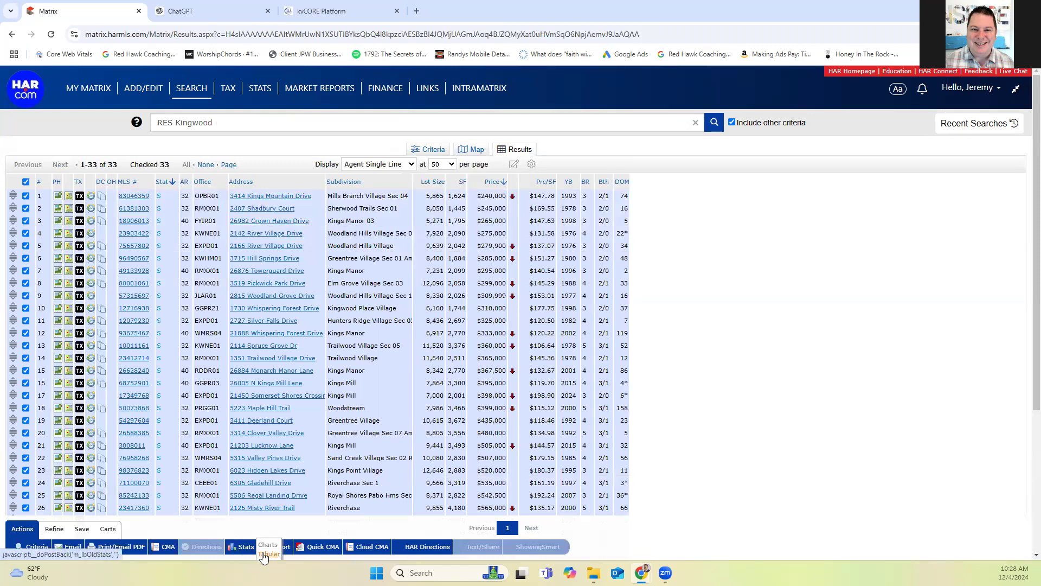
{"action": "left_click", "coordinate": [268, 553]}
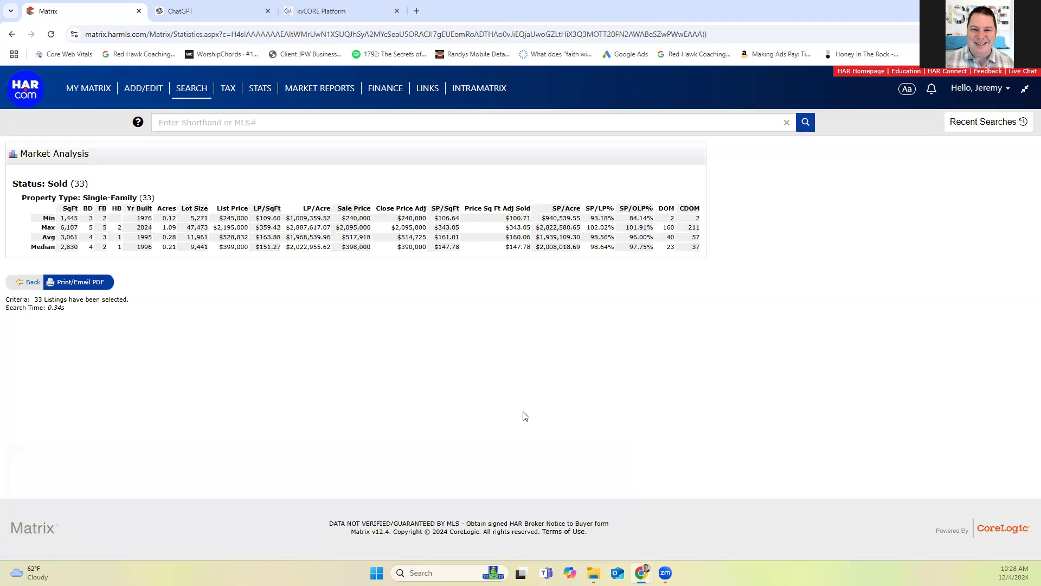
Copy the whole statistics table and send it in the ChatGPT conversation, introduced with "Here is the data set from November 2024:"
{"action": "left_click_drag", "start_coordinate": [704, 259], "coordinate": [8, 186]}
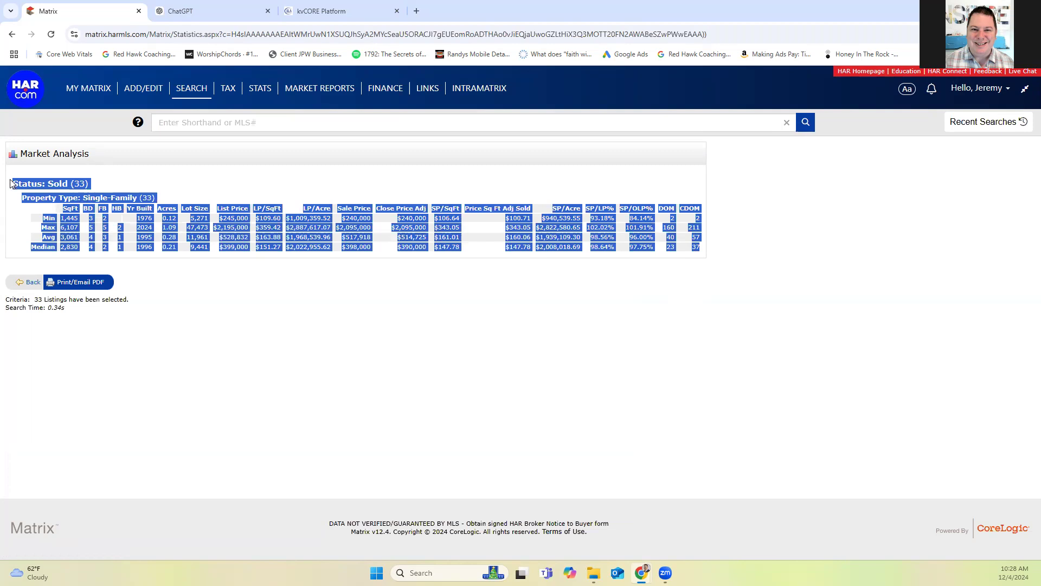
{"action": "left_click", "coordinate": [206, 12]}
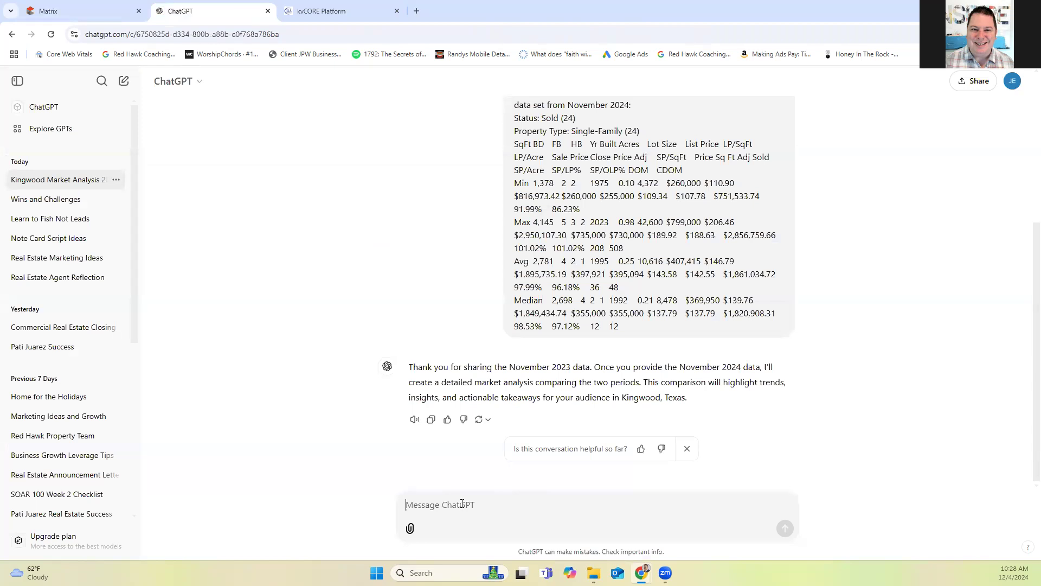
{"action": "type", "text": "Here is the data set from November 2024:"}
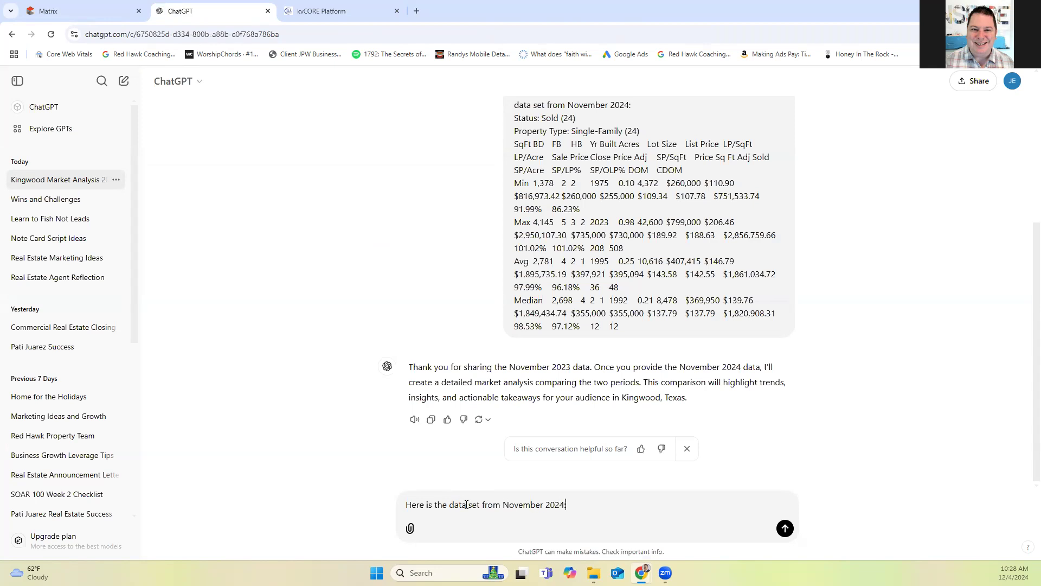
{"action": "key", "text": "ctrl+v"}
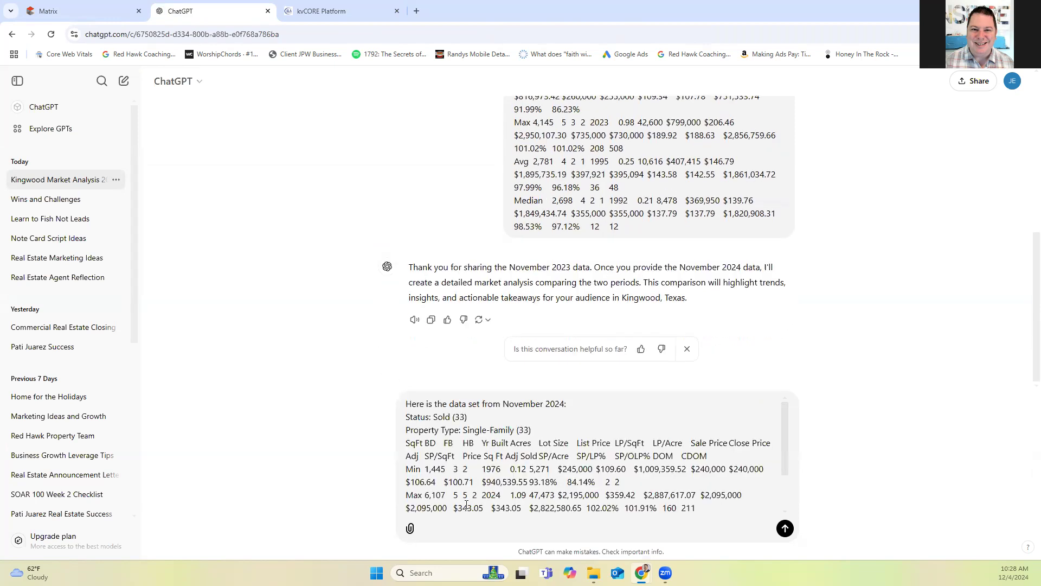
{"action": "key", "text": "Return"}
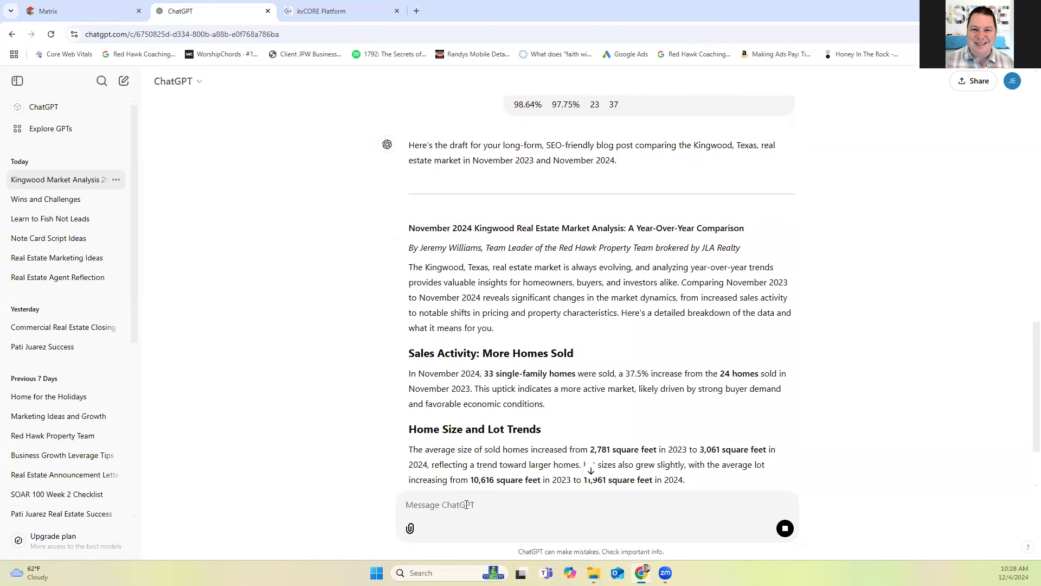
Review the generated blog post and copy its text from the byline through the end of the conclusion, without the headline
{"action": "scroll", "coordinate": [705, 288], "scroll_direction": "down", "scroll_amount": 2}
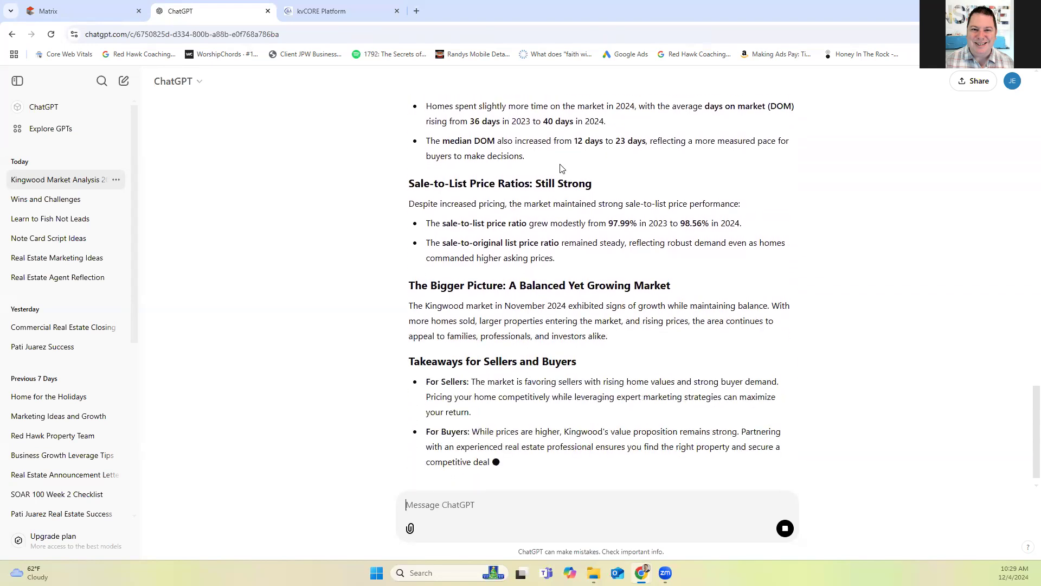
{"action": "scroll", "coordinate": [580, 174], "scroll_direction": "up", "scroll_amount": 2}
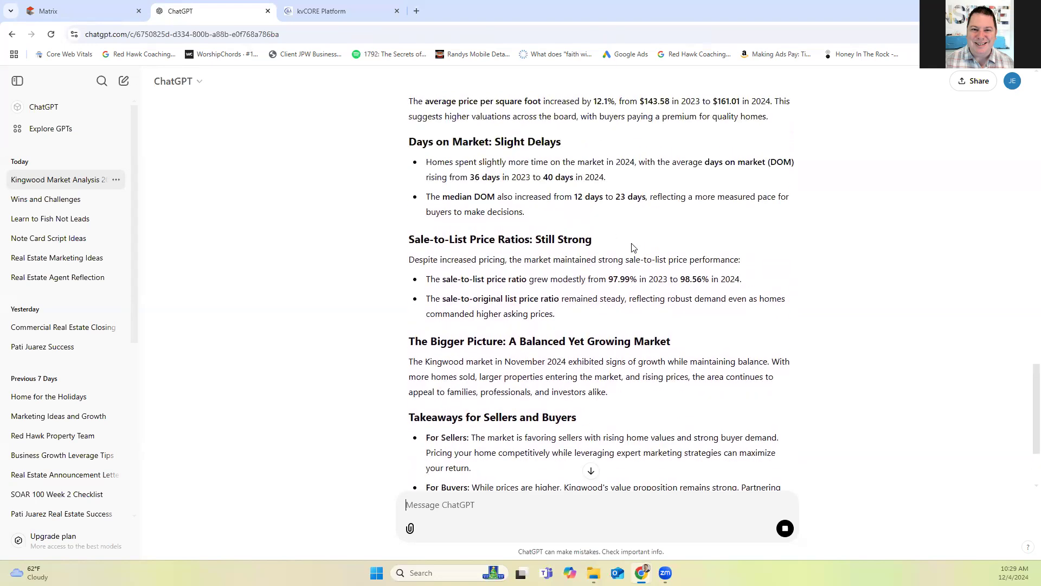
{"action": "scroll", "coordinate": [631, 248], "scroll_direction": "down", "scroll_amount": 2}
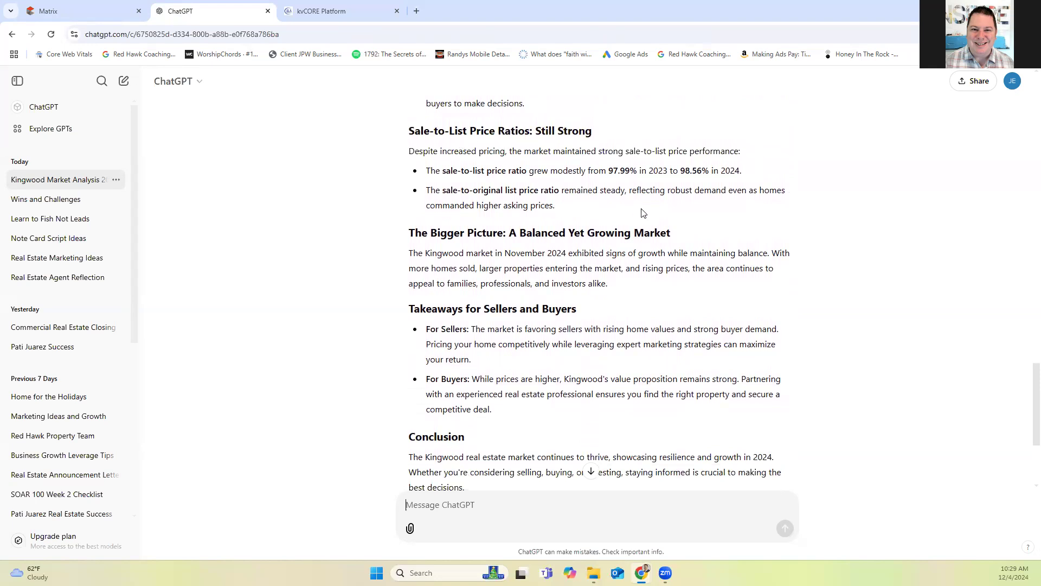
{"action": "scroll", "coordinate": [643, 213], "scroll_direction": "down", "scroll_amount": 3}
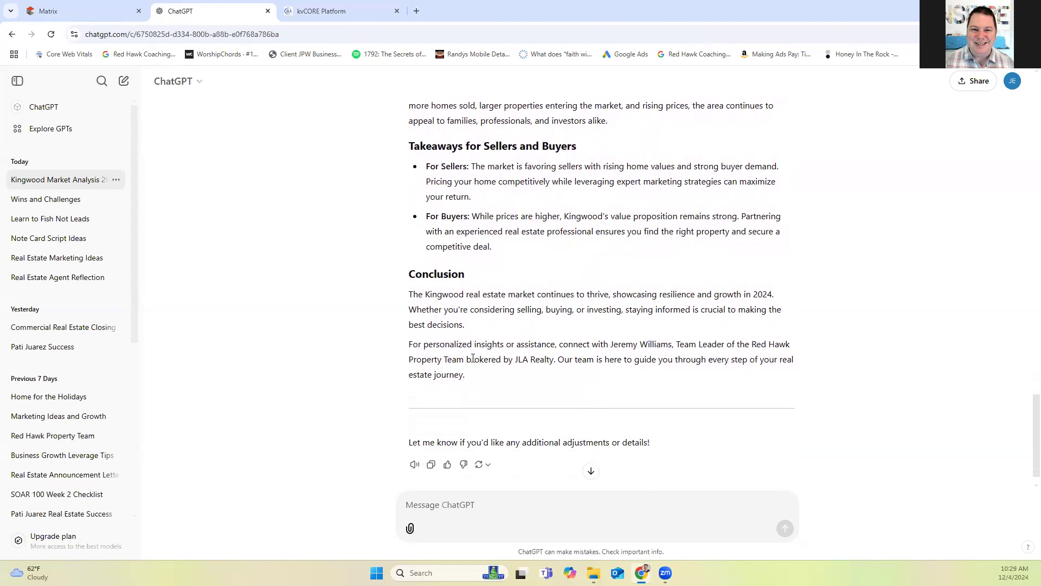
{"action": "left_click_drag", "start_coordinate": [479, 378], "coordinate": [407, 259]}
{"action": "right_click", "coordinate": [420, 256]}
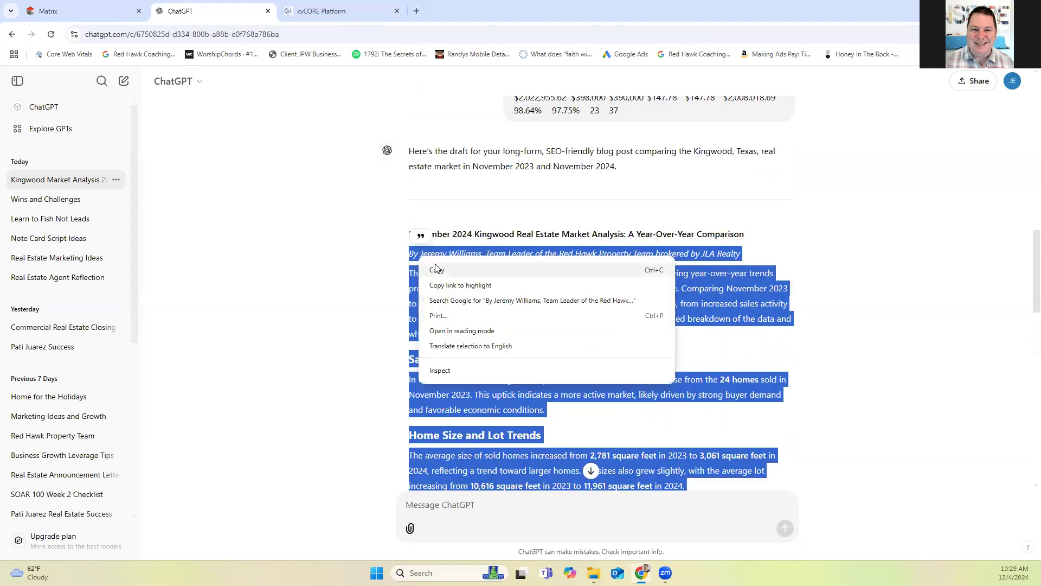
{"action": "left_click", "coordinate": [438, 267]}
Switch to kvCORE, add a new post in the website blog and paste the copied article as its content
{"action": "left_click", "coordinate": [358, 6]}
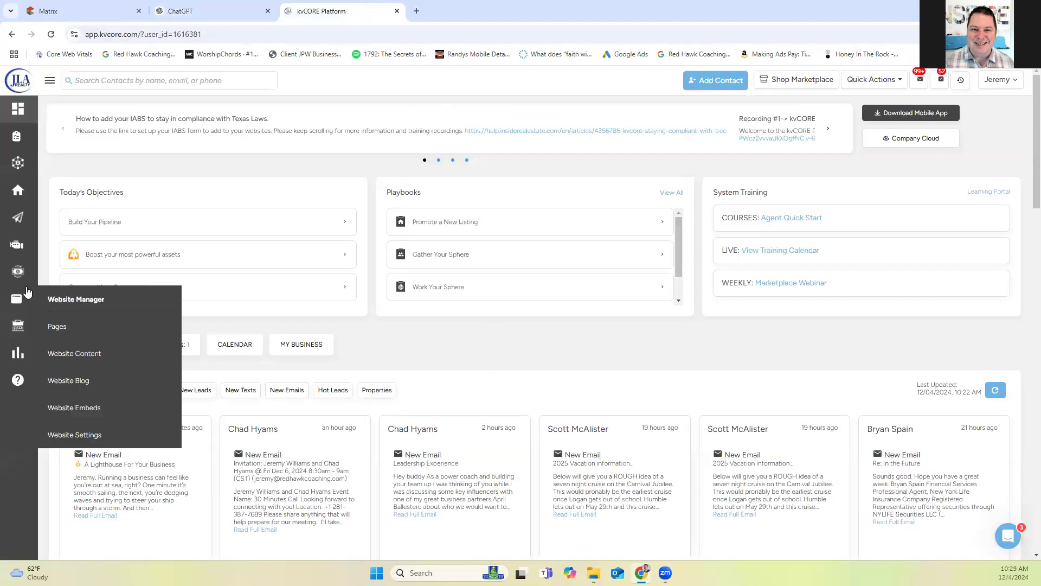
{"action": "mouse_move", "coordinate": [17, 300]}
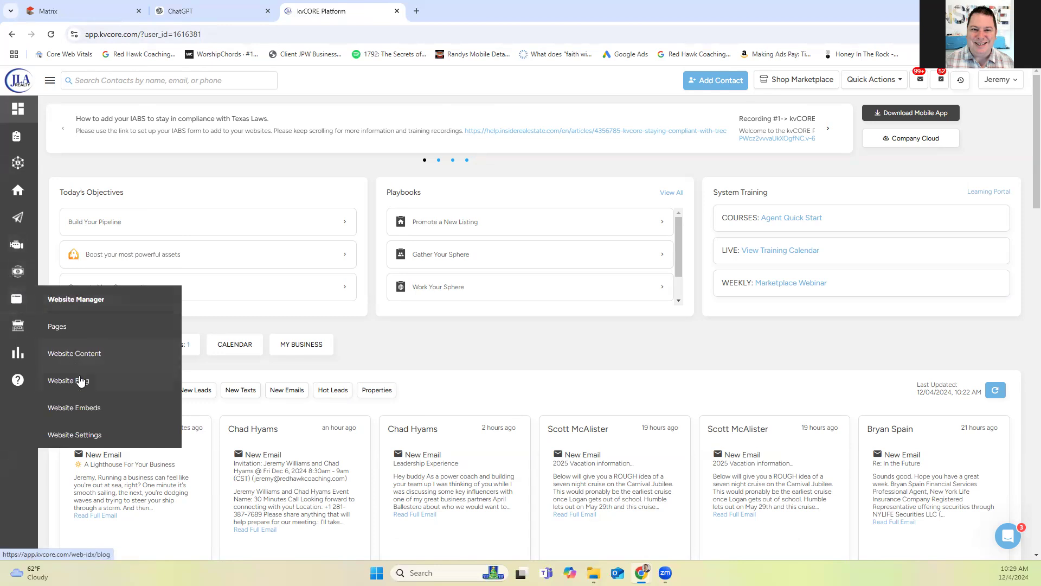
{"action": "left_click", "coordinate": [80, 382]}
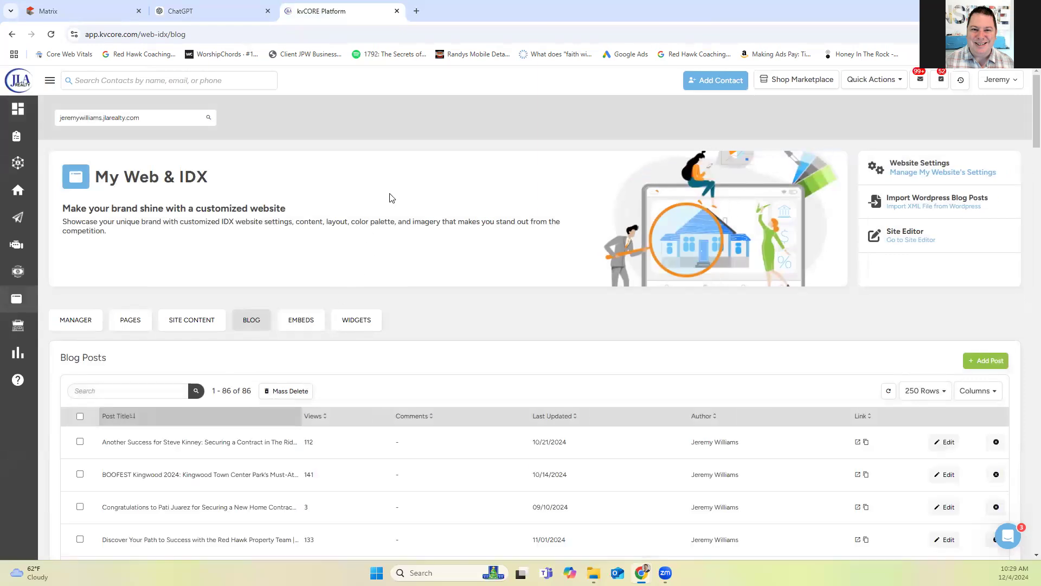
{"action": "scroll", "coordinate": [392, 200], "scroll_direction": "down", "scroll_amount": 2}
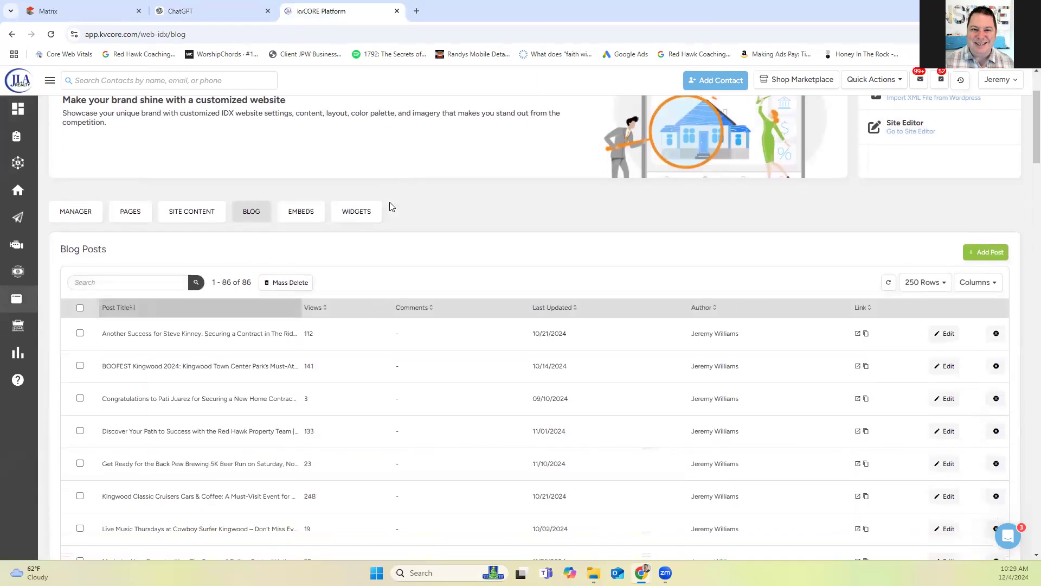
{"action": "left_click", "coordinate": [982, 256]}
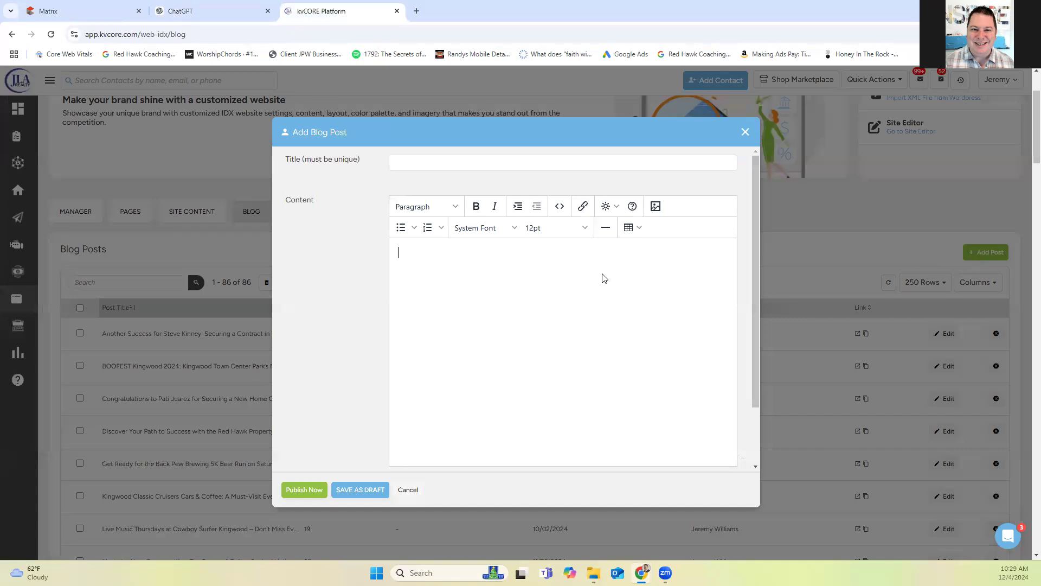
{"action": "key", "text": "ctrl+v"}
{"action": "scroll", "coordinate": [606, 269], "scroll_direction": "up", "scroll_amount": 15}
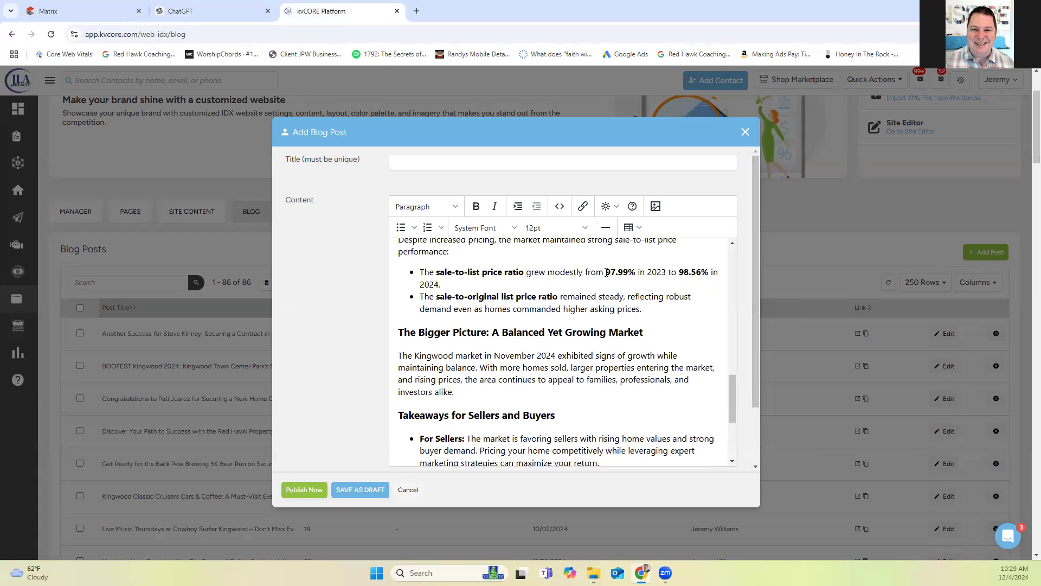
Copy the article's headline from ChatGPT into the blog post's title and insert an empty line above the byline in the content
{"action": "left_click", "coordinate": [176, 11]}
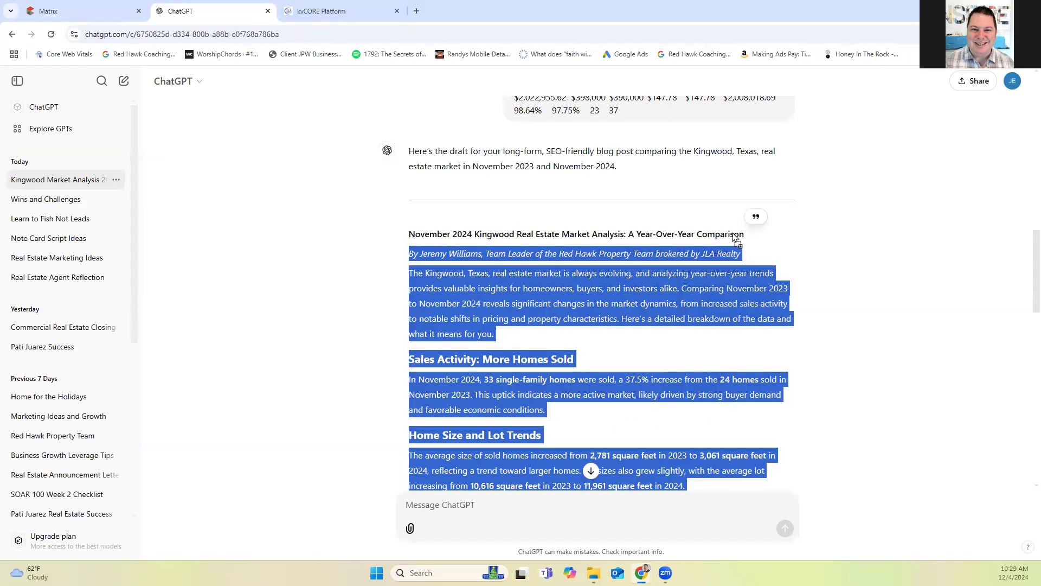
{"action": "left_click_drag", "start_coordinate": [744, 234], "coordinate": [409, 234]}
{"action": "key", "text": "ctrl+c"}
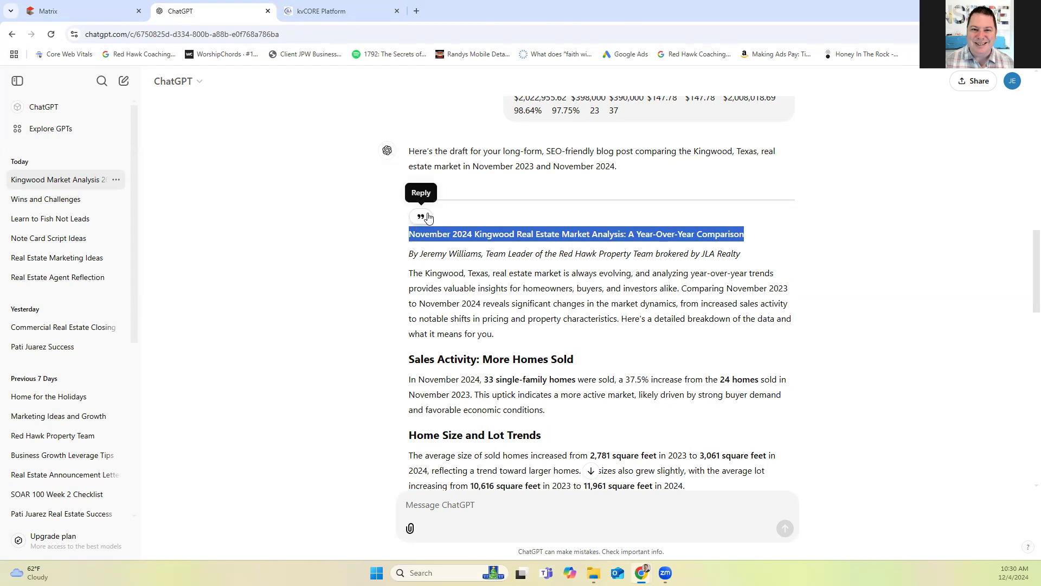
{"action": "left_click", "coordinate": [333, 11]}
{"action": "left_click", "coordinate": [427, 156]}
{"action": "key", "text": "ctrl+v"}
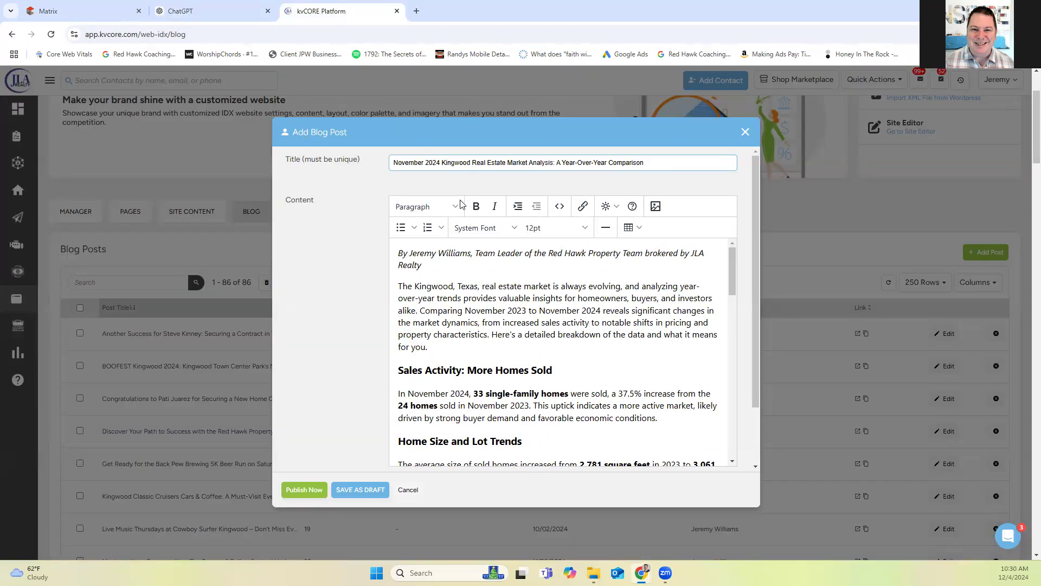
{"action": "left_click", "coordinate": [450, 266]}
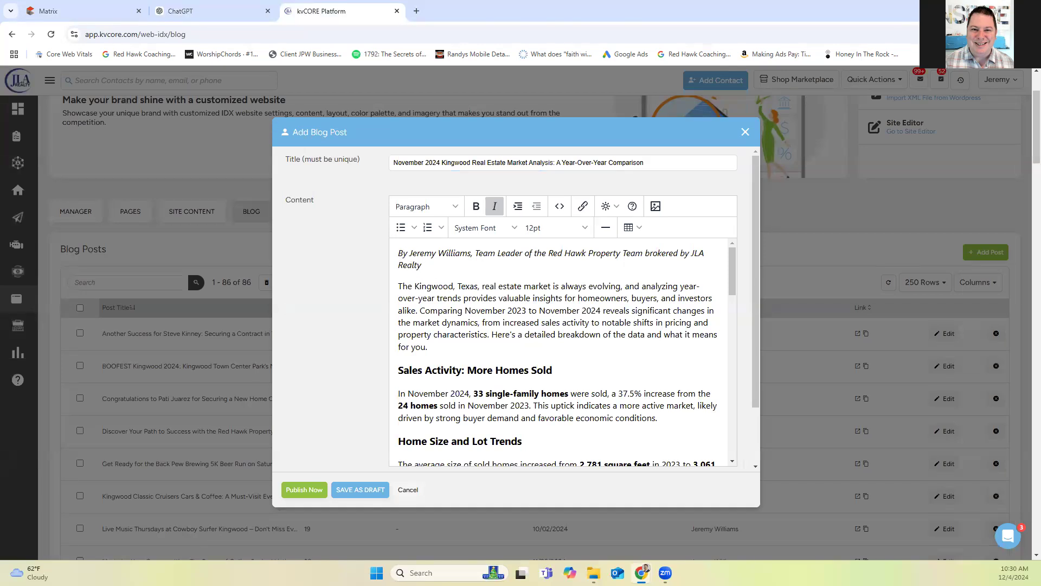
{"action": "key", "text": "Return"}
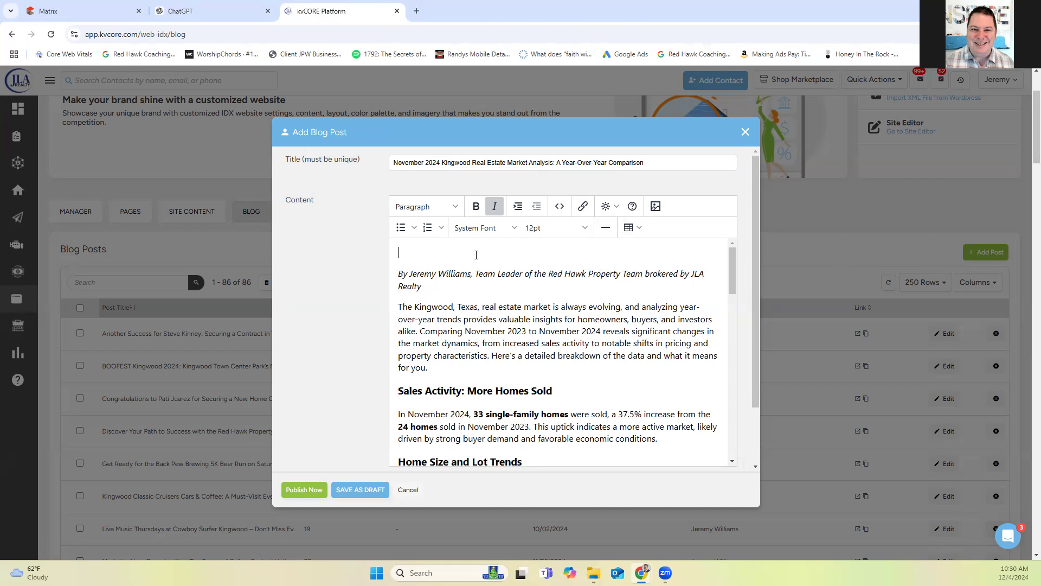
Open canva.com in a new browser tab
{"action": "left_click", "coordinate": [416, 10]}
{"action": "left_click", "coordinate": [426, 32]}
{"action": "type", "text": "canva"}
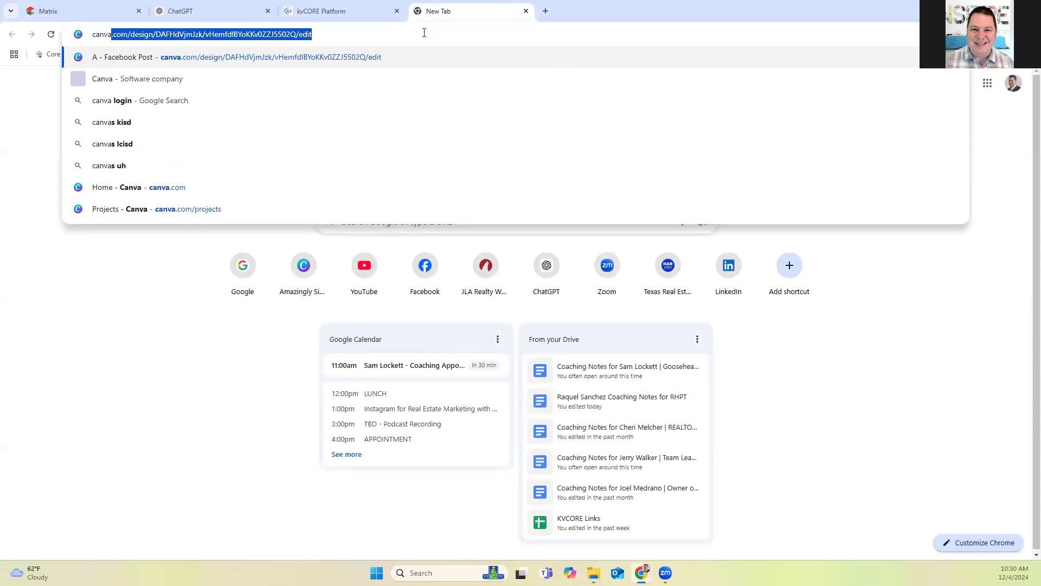
{"action": "key", "text": "BackSpace"}
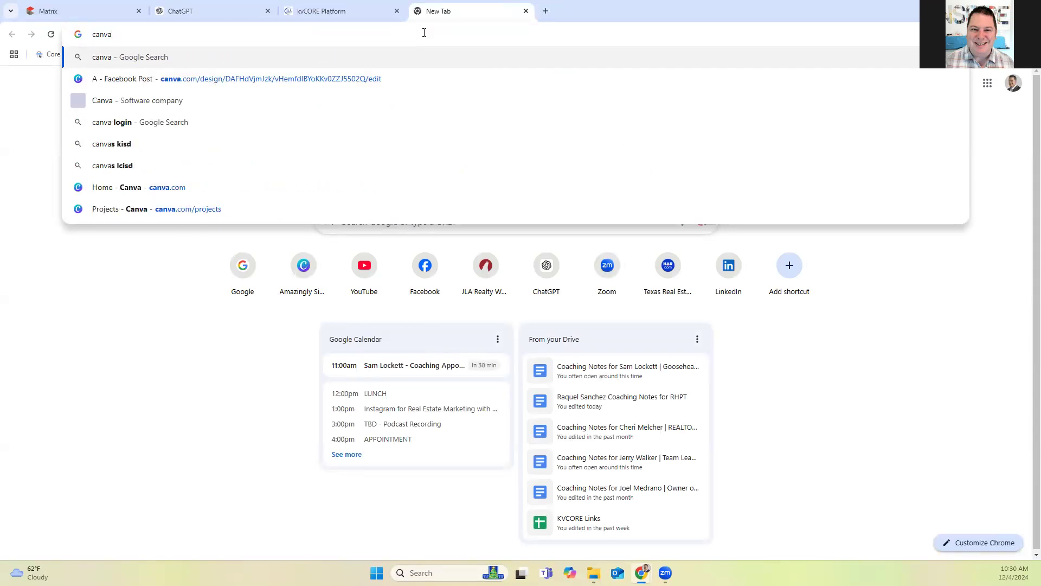
{"action": "type", "text": ".com"}
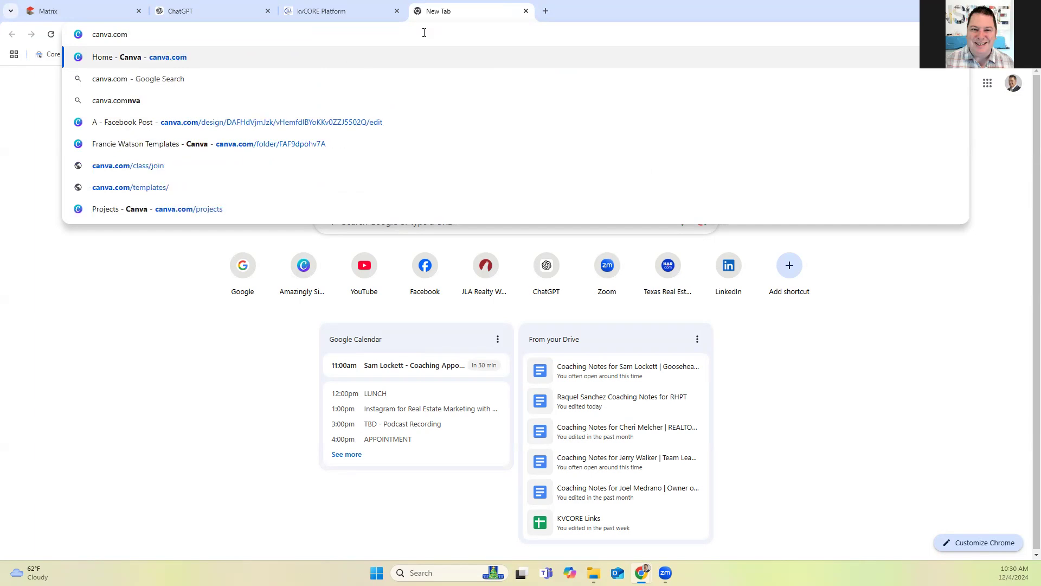
{"action": "key", "text": "Return"}
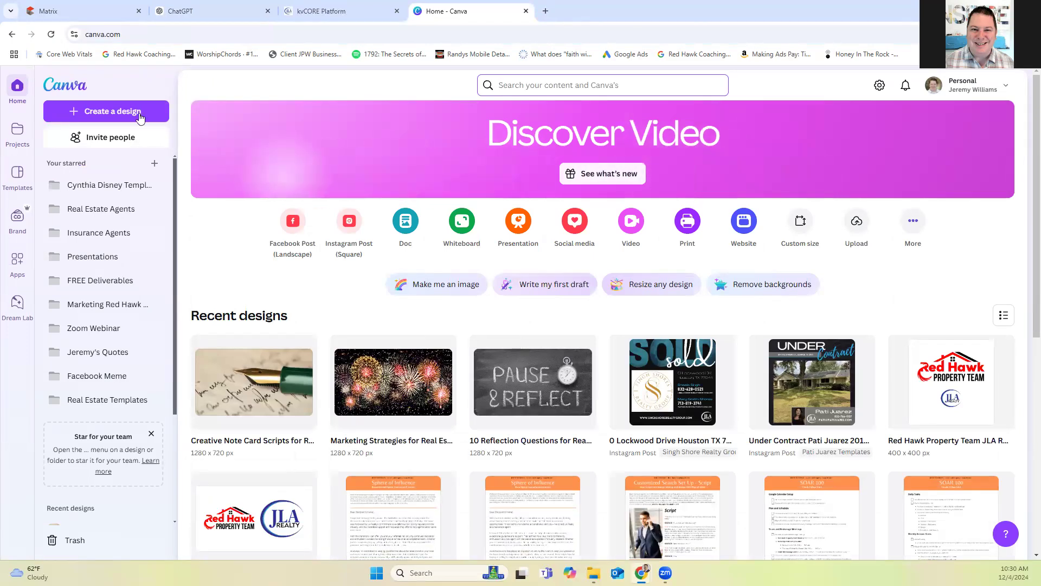
Create a blank custom-size design of 1280 × 720 px and open the photo library
{"action": "left_click", "coordinate": [140, 118]}
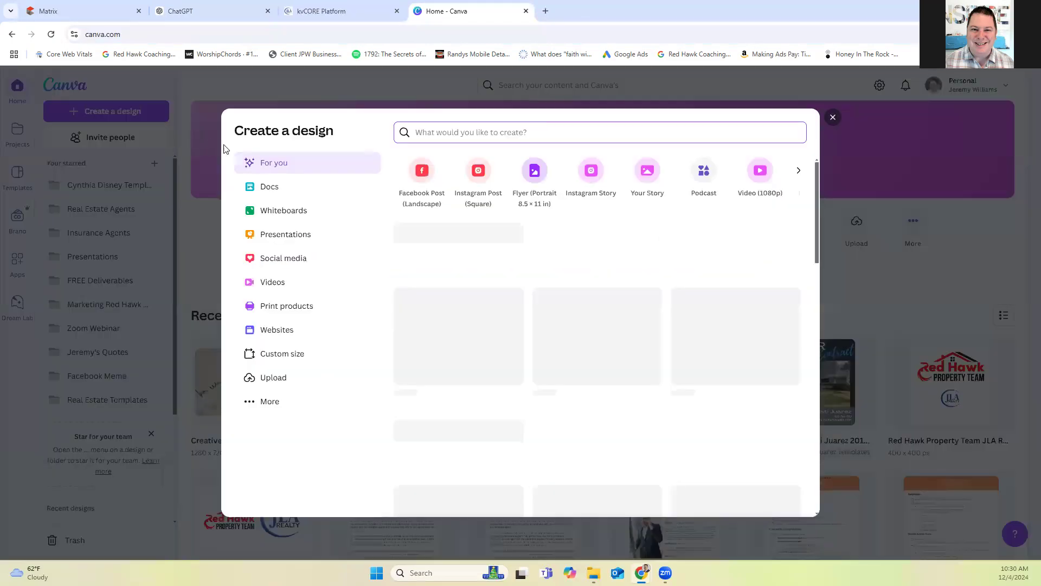
{"action": "left_click", "coordinate": [297, 359]}
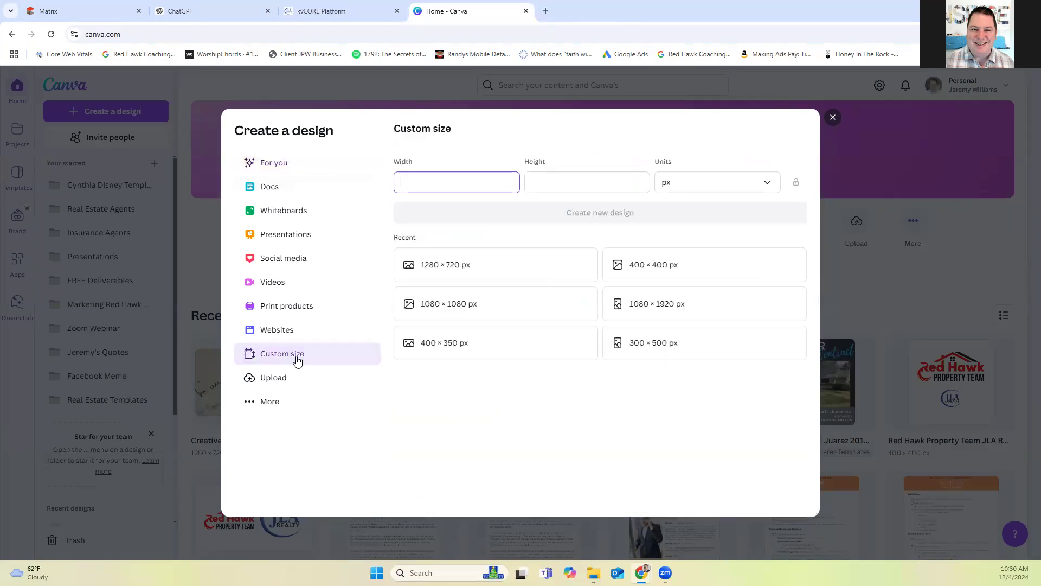
{"action": "left_click", "coordinate": [449, 272]}
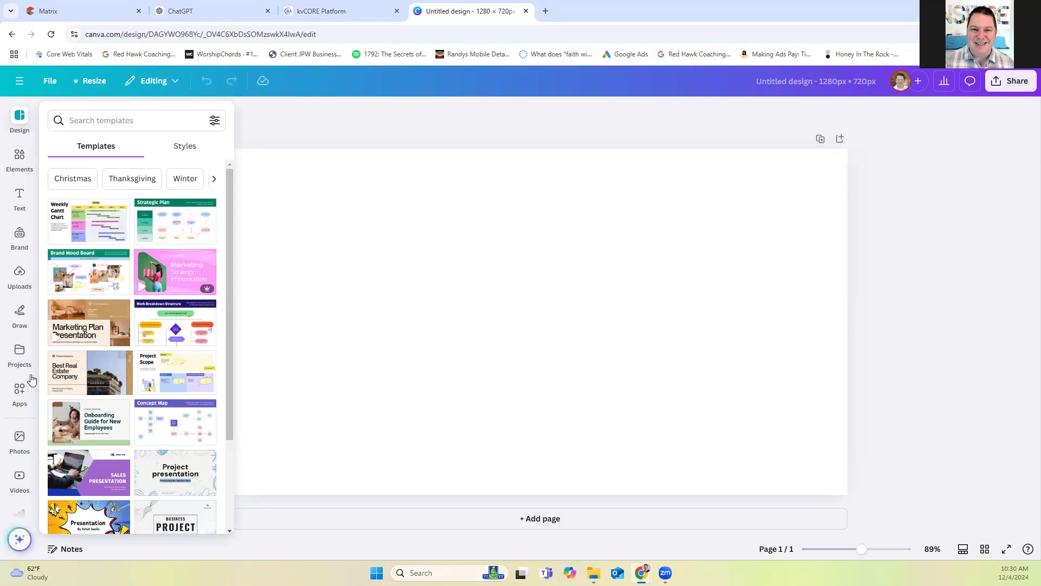
{"action": "left_click", "coordinate": [18, 437]}
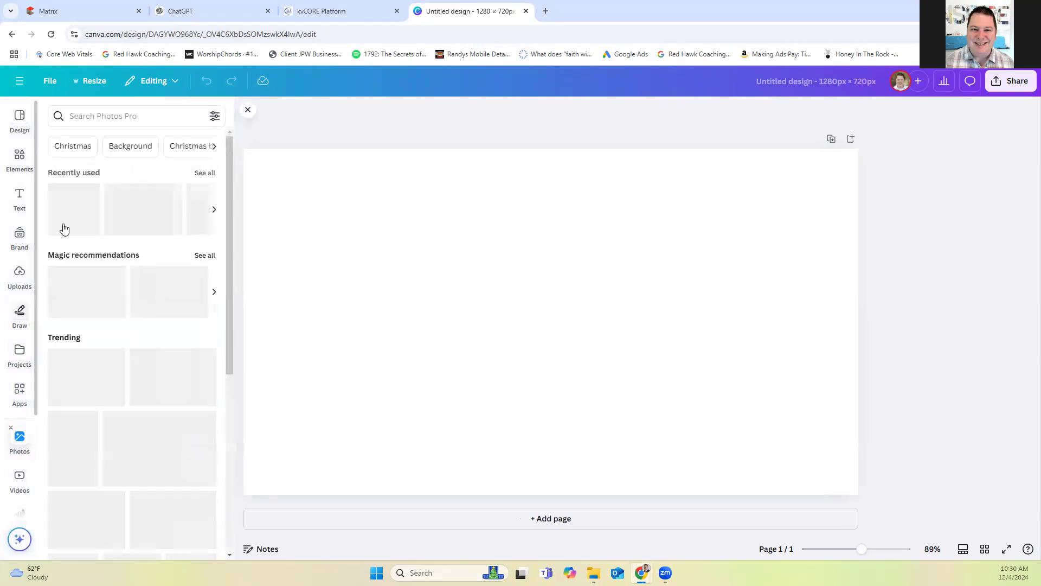
Search the photo library for "kingwood texas" and fill the whole page with the photo of the lake beside the golf bunker
{"action": "left_click", "coordinate": [91, 115]}
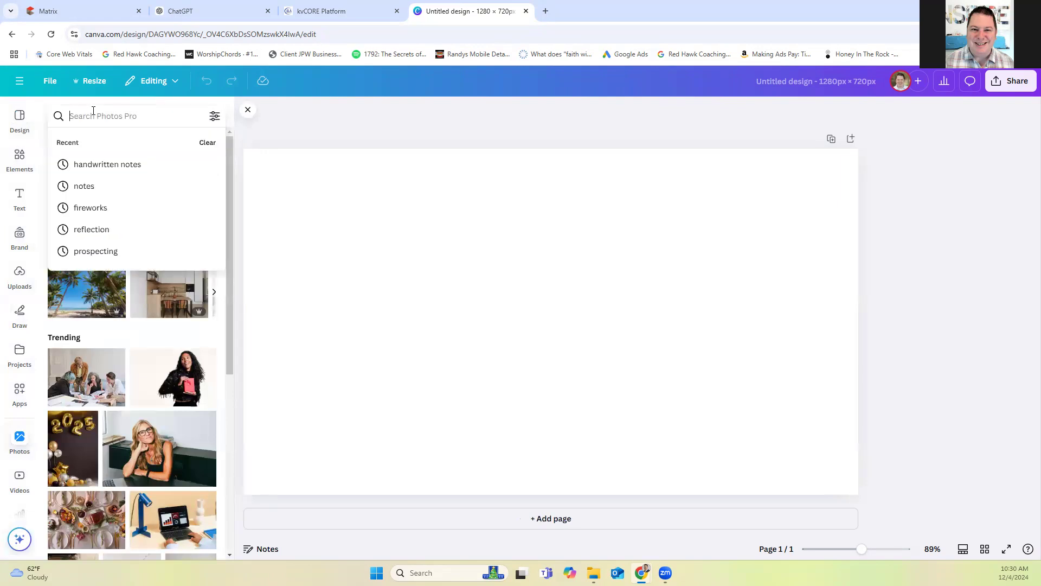
{"action": "type", "text": "kingwood te"}
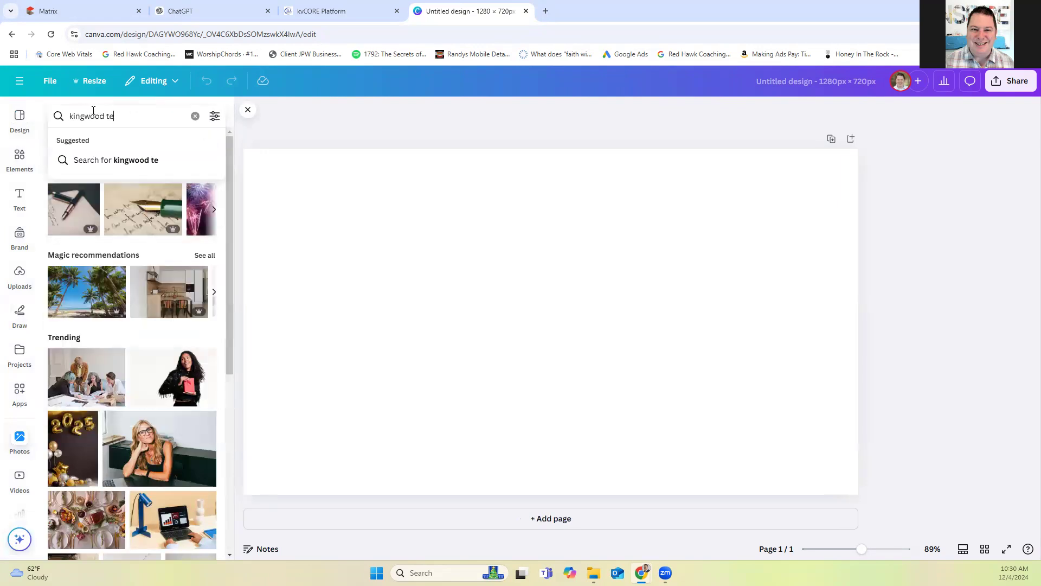
{"action": "type", "text": "xas"}
{"action": "key", "text": "Return"}
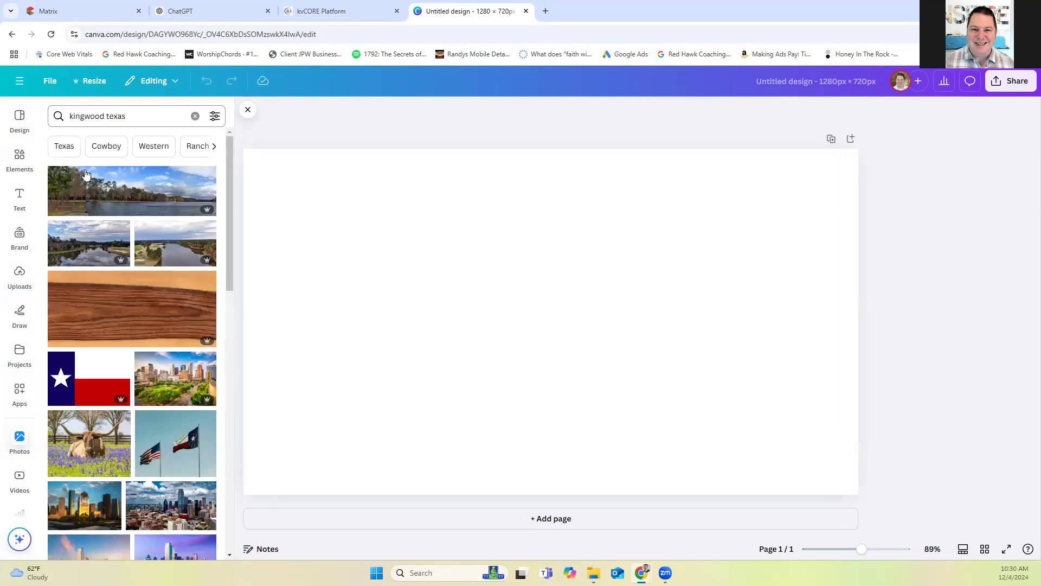
{"action": "left_click_drag", "start_coordinate": [73, 250], "coordinate": [259, 257]}
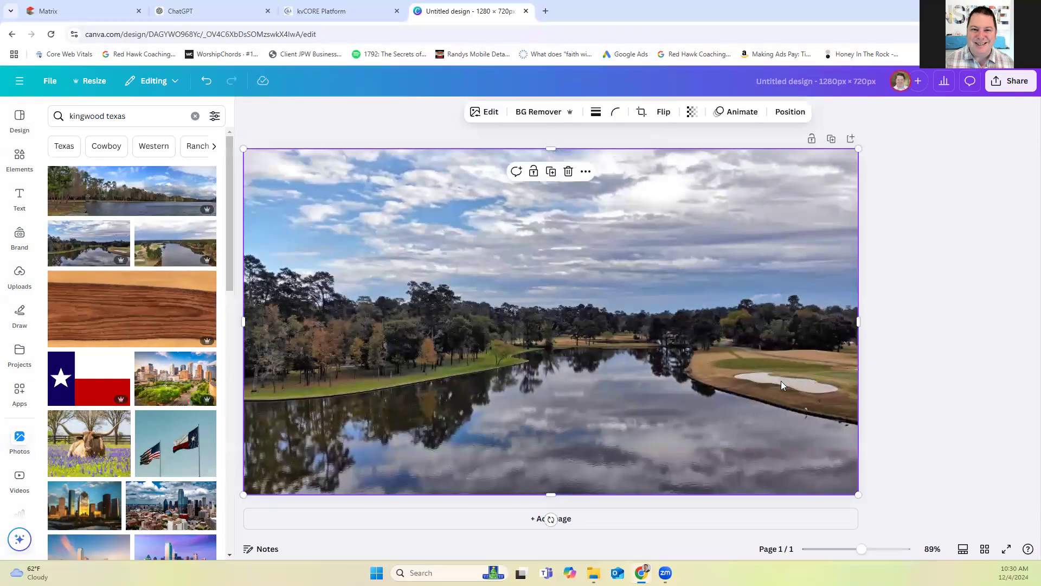
{"action": "left_click", "coordinate": [905, 356]}
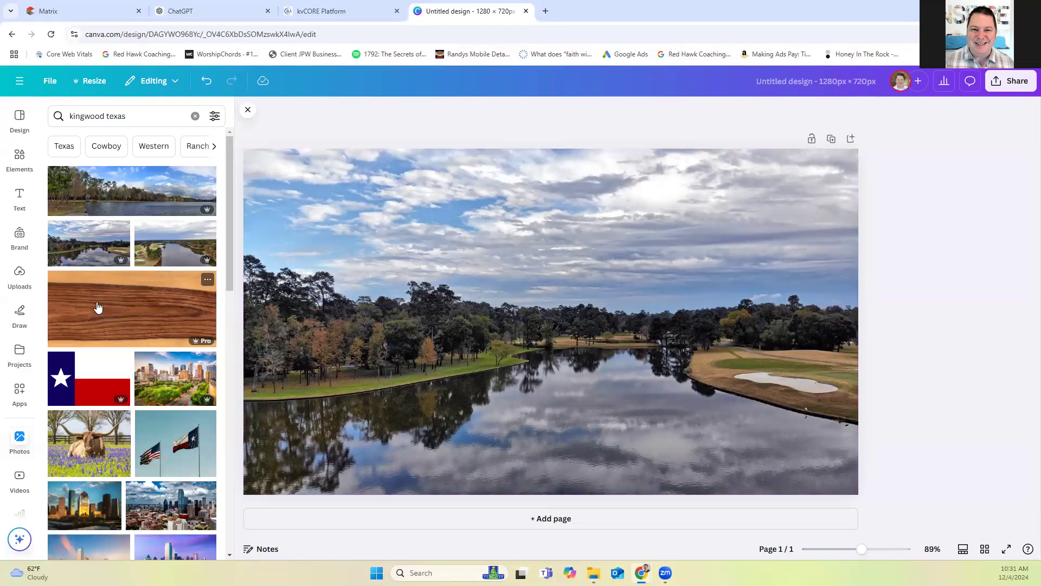
Add the wood-grain photo to the page and send it to the back, behind the lake photo
{"action": "left_click_drag", "start_coordinate": [97, 307], "coordinate": [318, 218]}
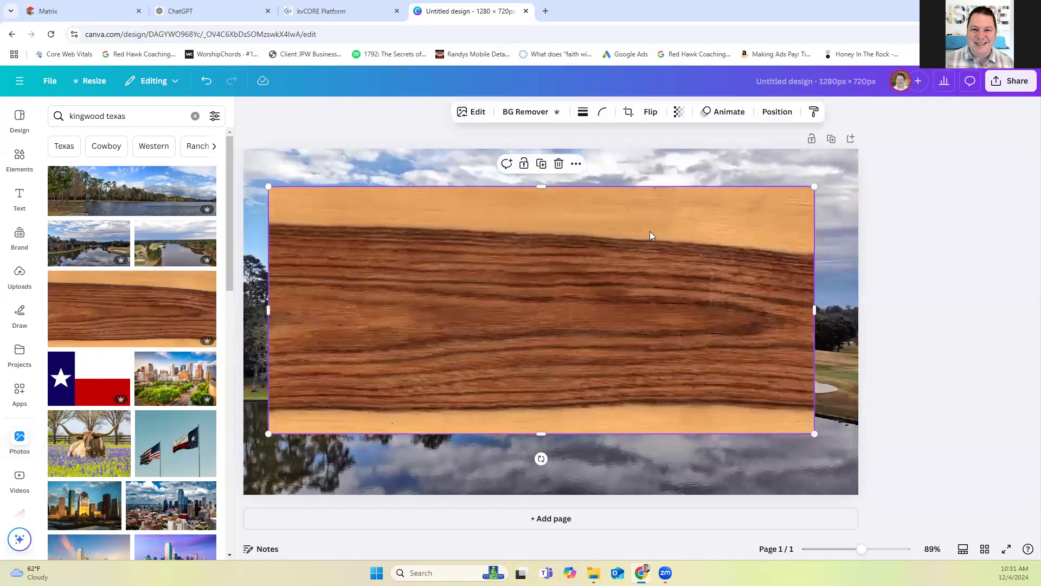
{"action": "left_click", "coordinate": [767, 115]}
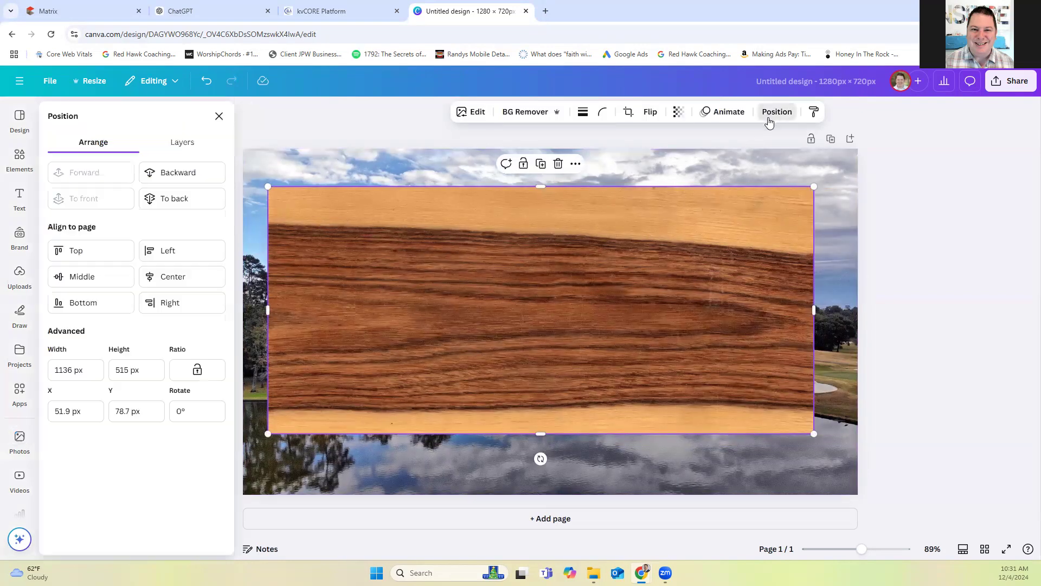
{"action": "left_click", "coordinate": [167, 199]}
{"action": "left_click", "coordinate": [920, 360]}
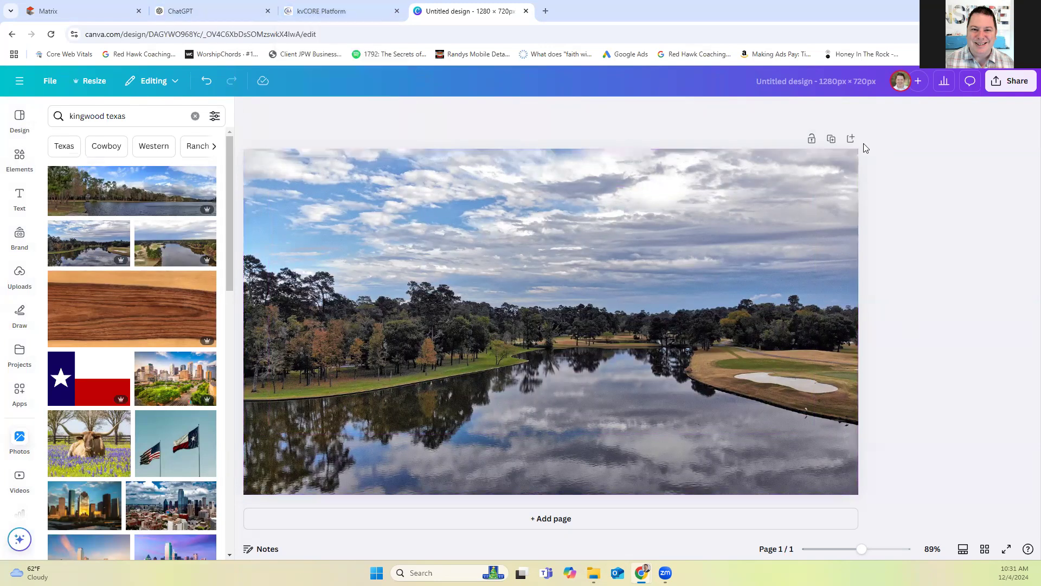
Copy the article's headline from ChatGPT and paste it as the title of the Canva design
{"action": "left_click", "coordinate": [227, 12]}
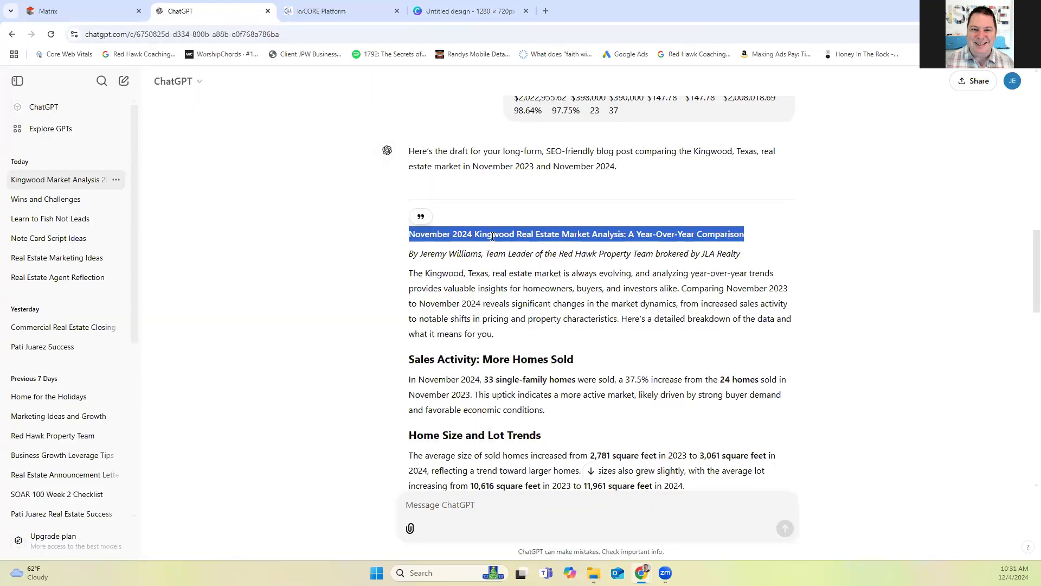
{"action": "right_click", "coordinate": [517, 240]}
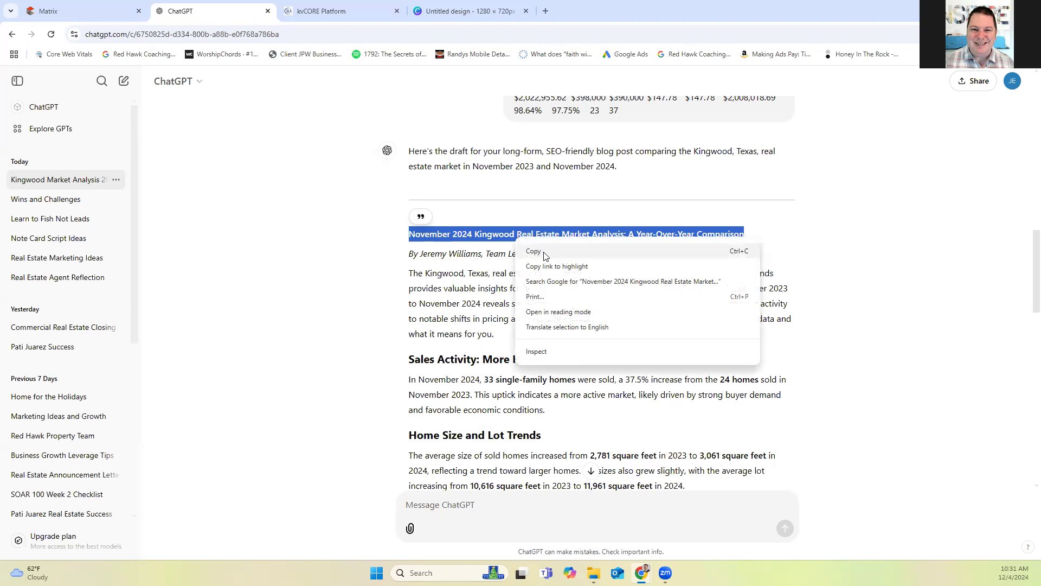
{"action": "left_click", "coordinate": [534, 251]}
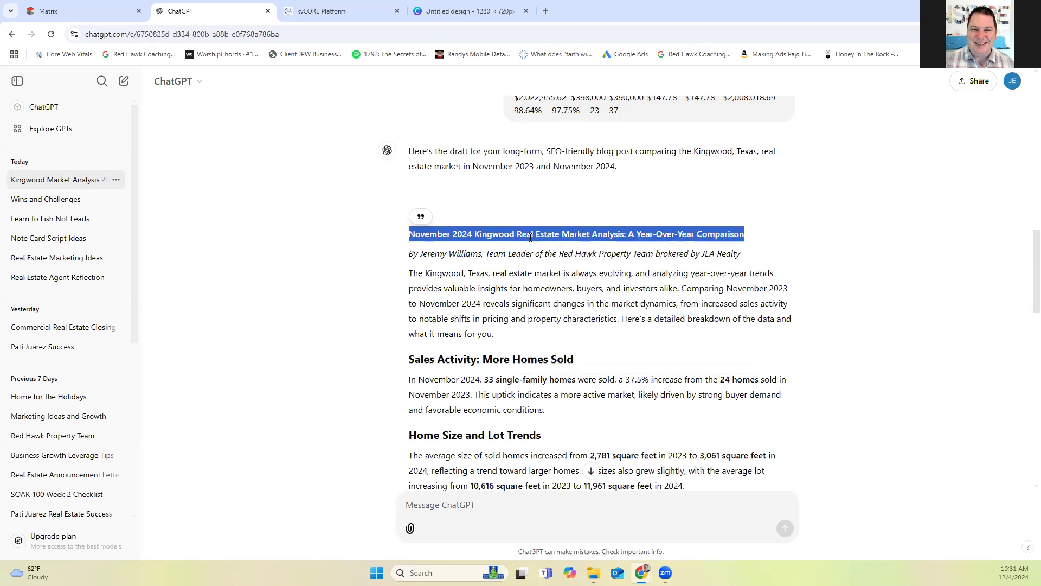
{"action": "left_click", "coordinate": [453, 11]}
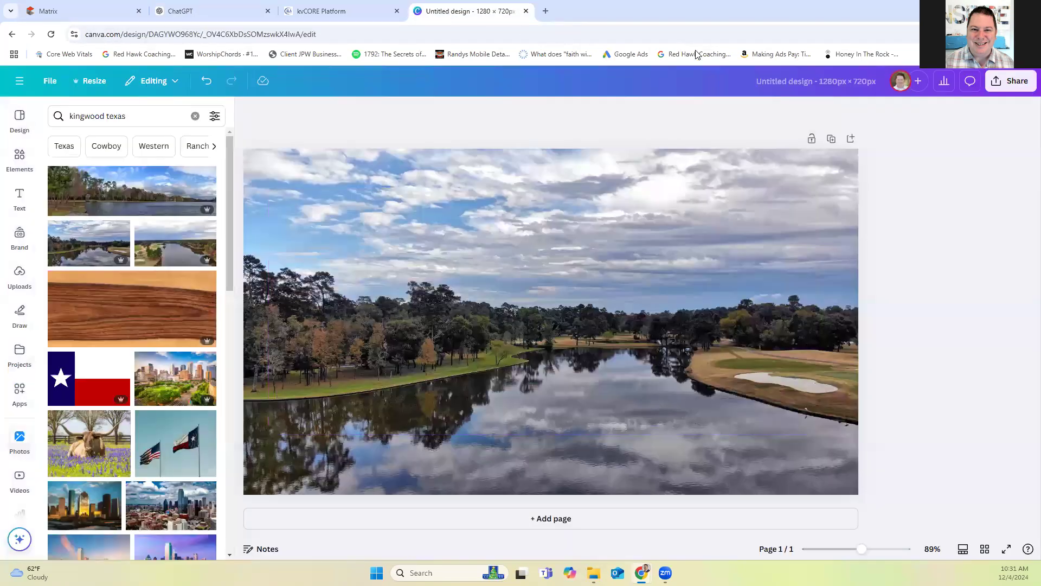
{"action": "left_click", "coordinate": [757, 80]}
{"action": "key", "text": "ctrl+v"}
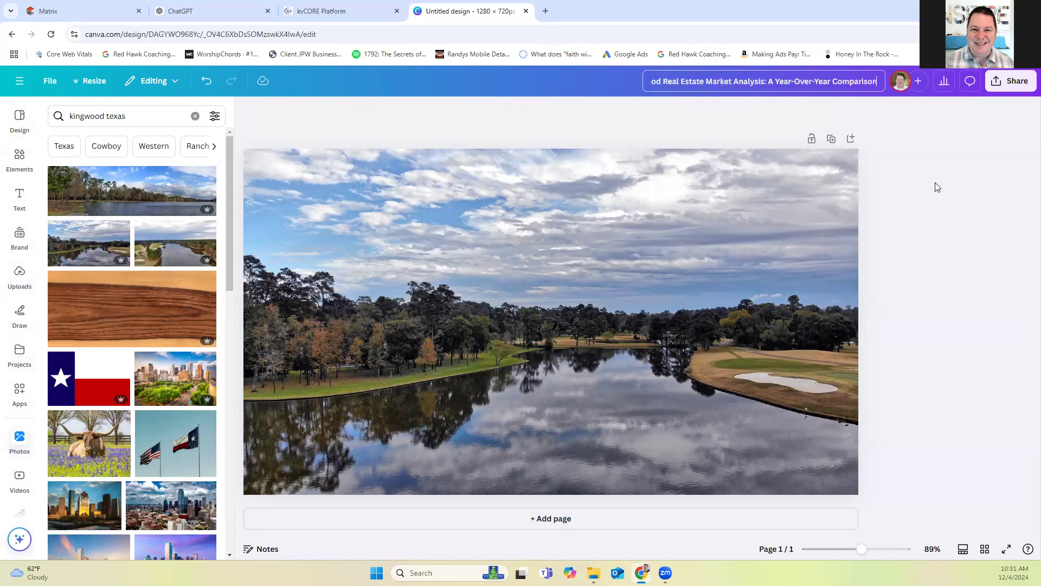
Append "Red Hawk Property Team JLA Realty" and the agent's full name to the design title
{"action": "type", "text": "Red Hawk Proper"}
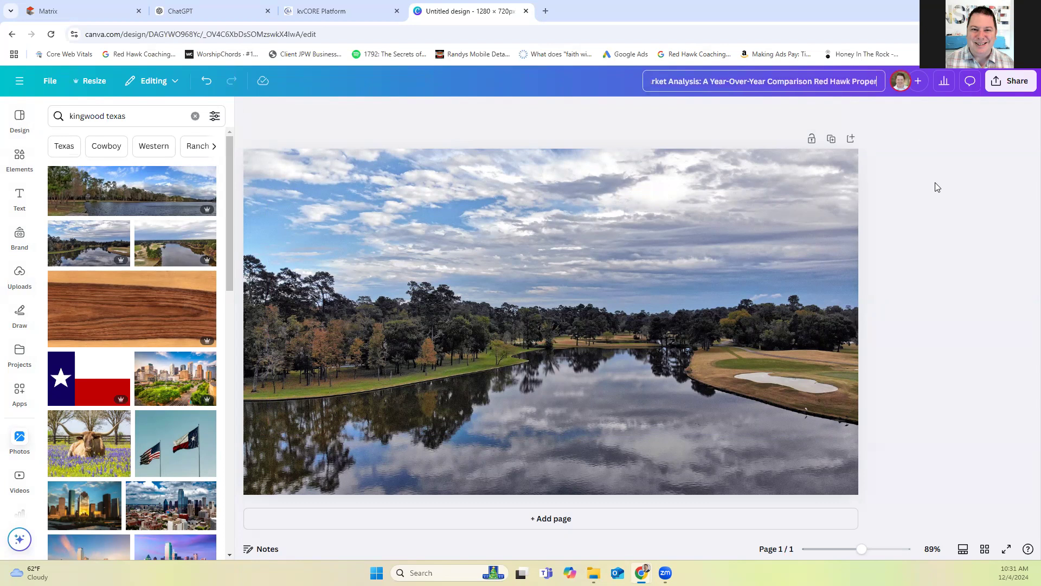
{"action": "type", "text": "ty Team J"}
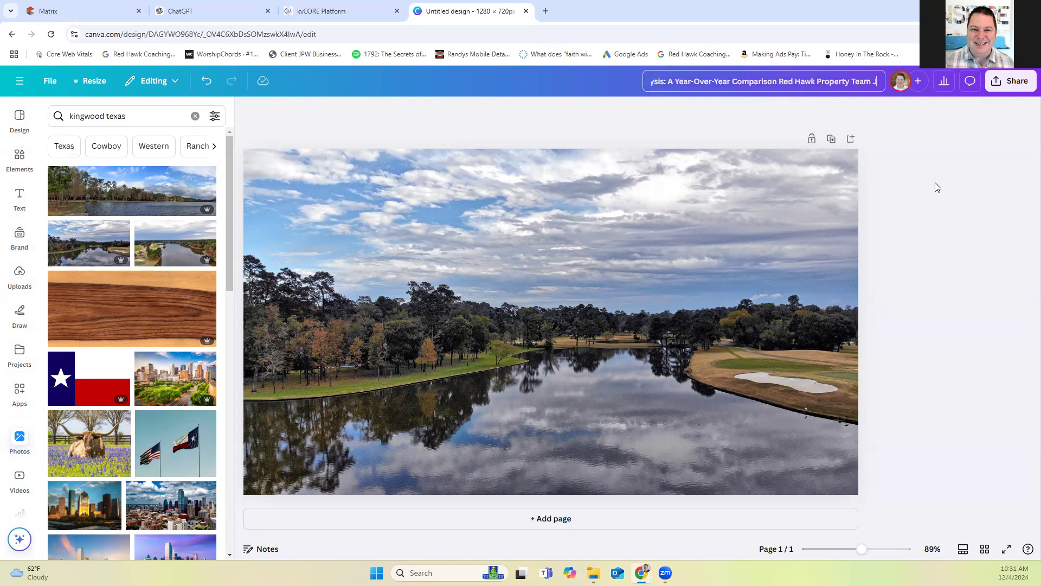
{"action": "type", "text": "LA Realty J"}
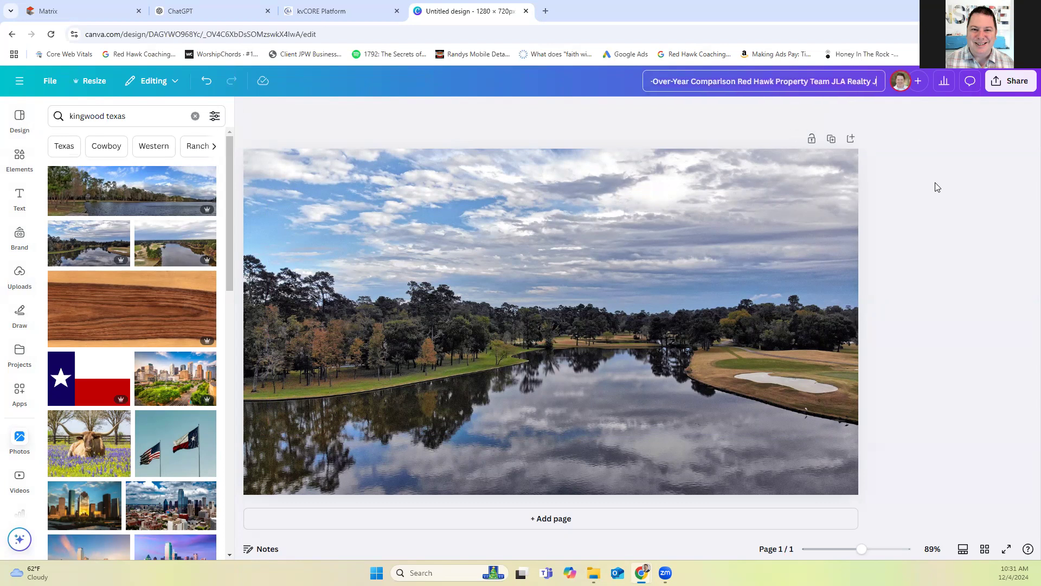
{"action": "type", "text": "eremy Williams"}
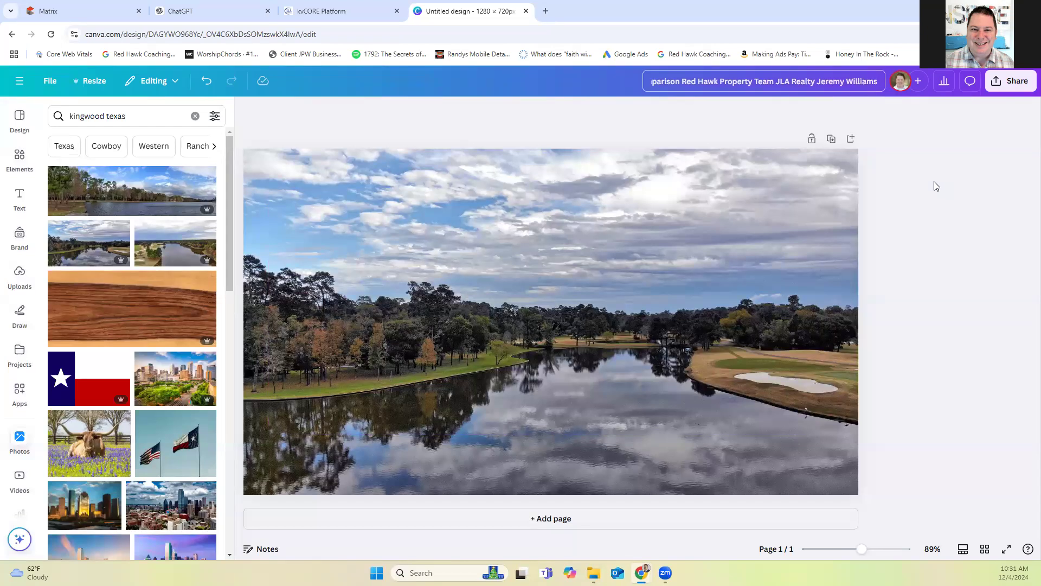
{"action": "left_click", "coordinate": [935, 184]}
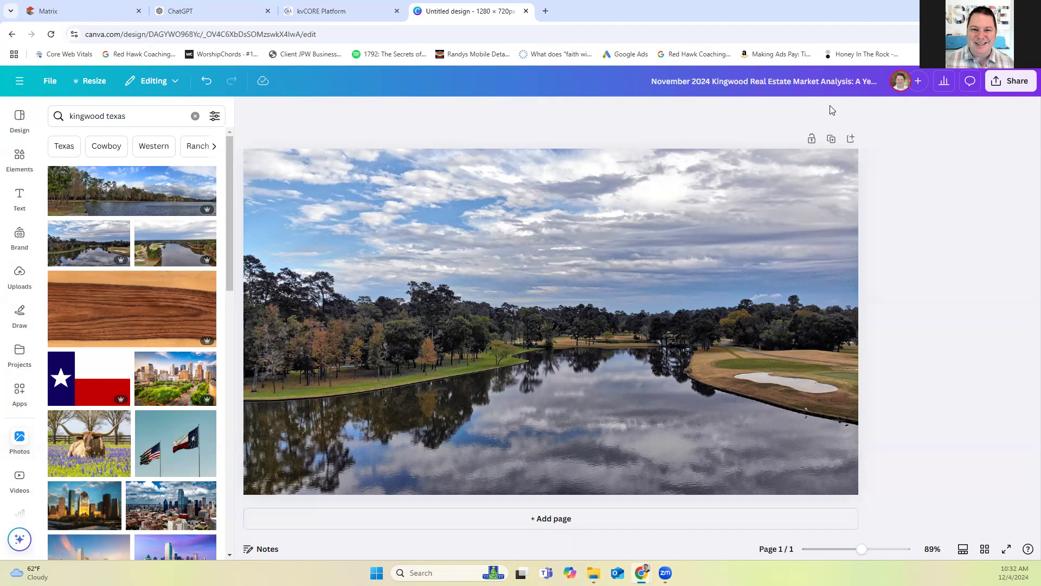
Download the design as a PNG at 1,280 × 720 px with file compression enabled
{"action": "left_click", "coordinate": [1010, 81]}
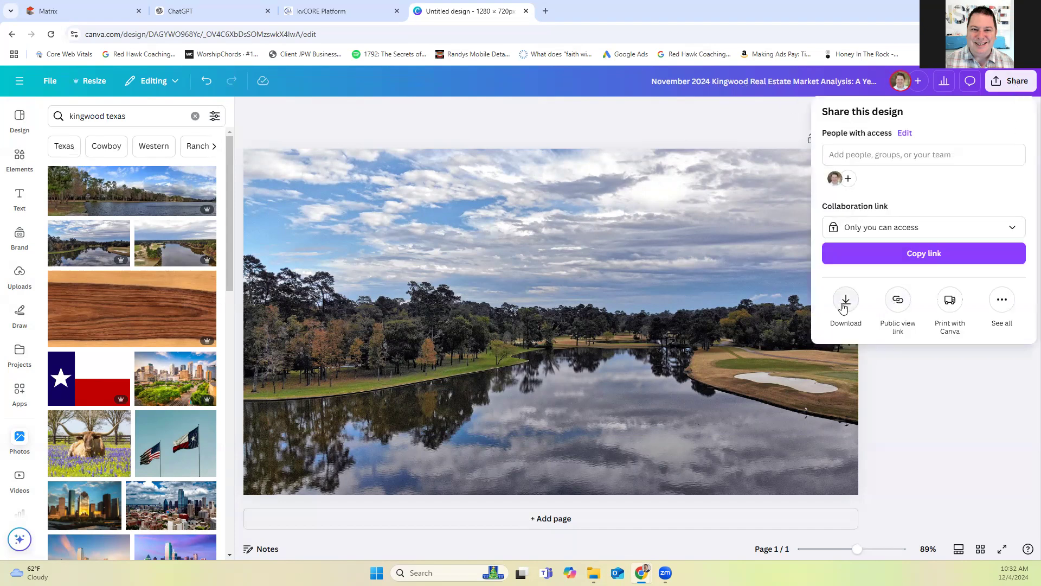
{"action": "left_click", "coordinate": [845, 303]}
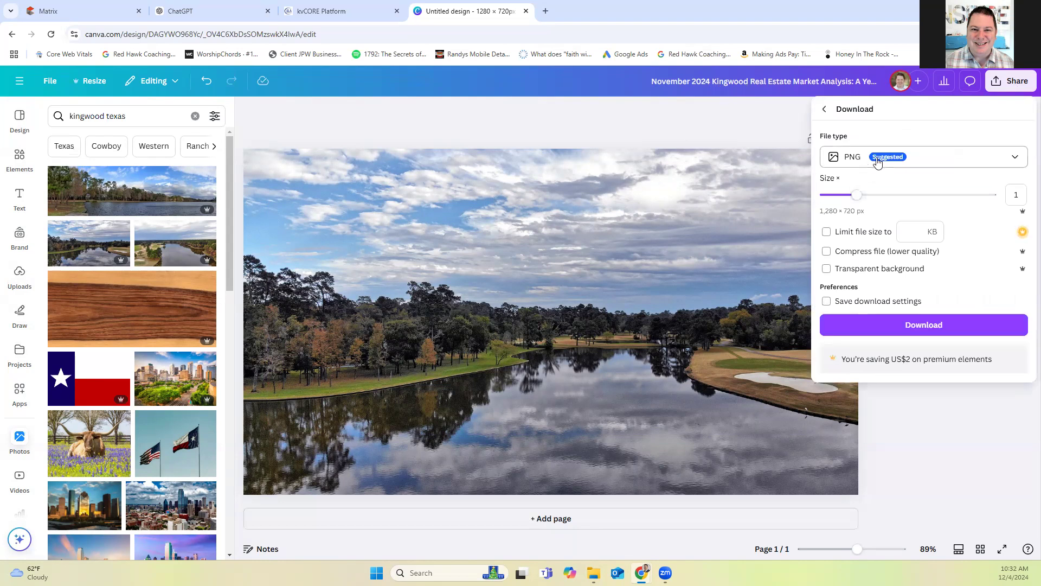
{"action": "left_click", "coordinate": [826, 251]}
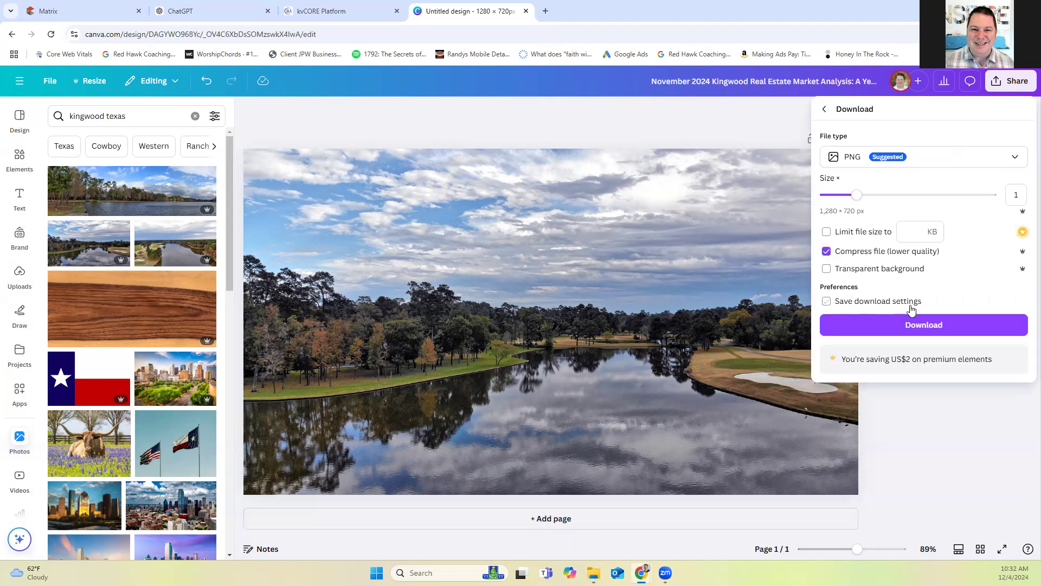
{"action": "left_click", "coordinate": [933, 324]}
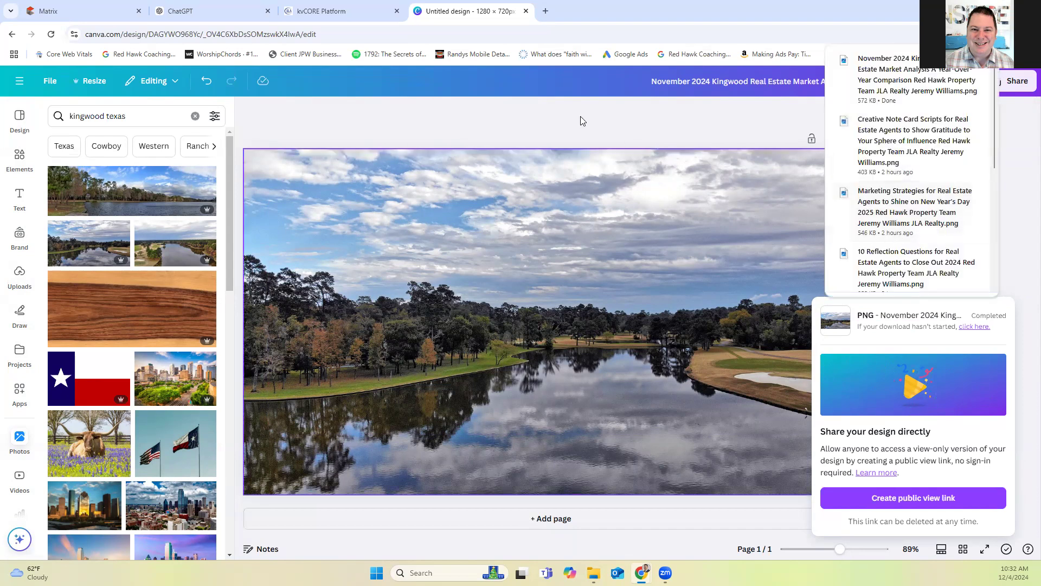
Copy the design's title, switch to kvCORE and upload the downloaded lake image through the blog post's image dialog
{"action": "left_click", "coordinate": [680, 81]}
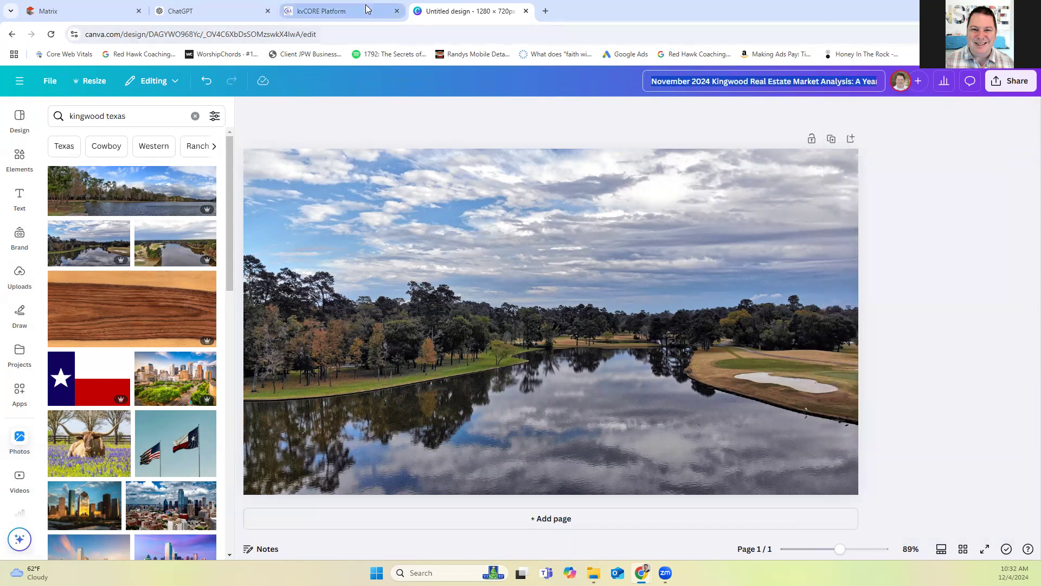
{"action": "left_click", "coordinate": [321, 11]}
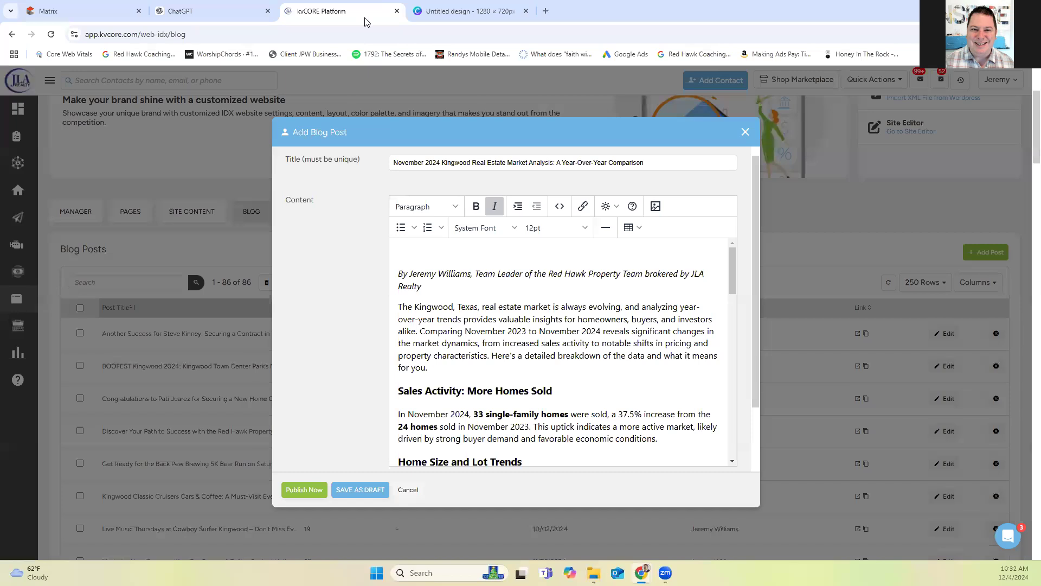
{"action": "left_click", "coordinate": [654, 207]}
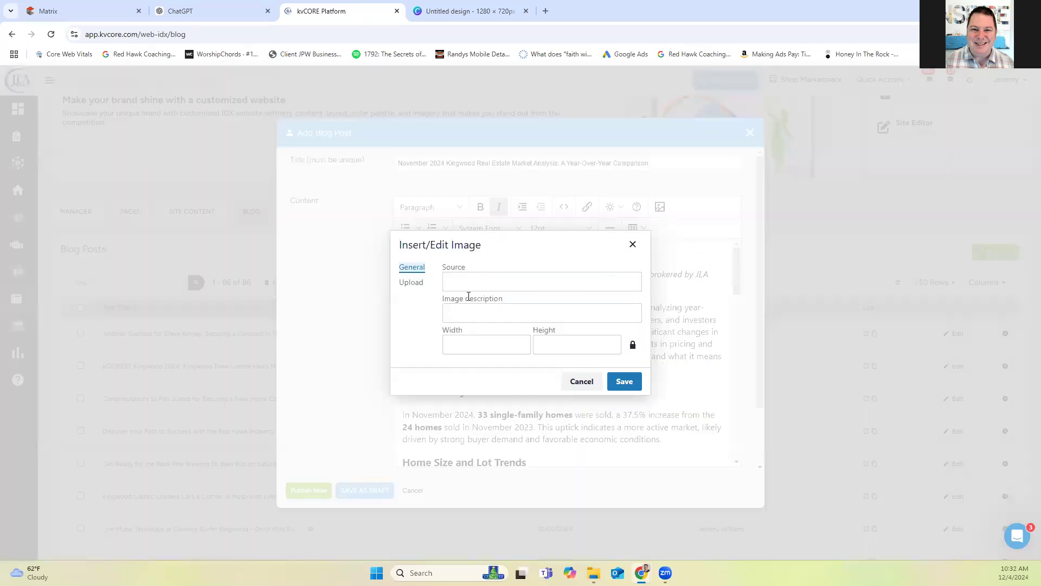
{"action": "left_click", "coordinate": [413, 283]}
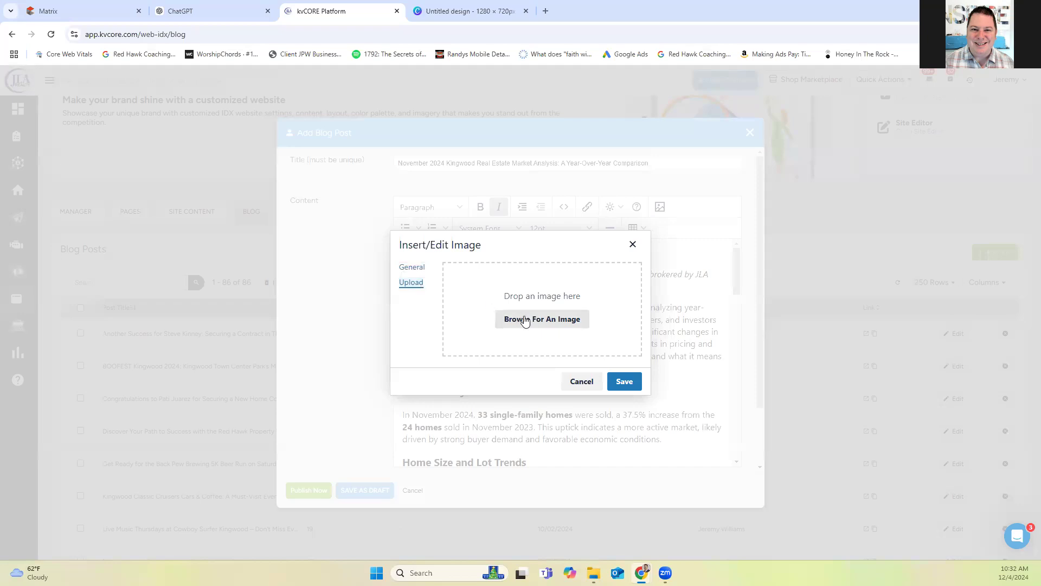
{"action": "left_click", "coordinate": [542, 320]}
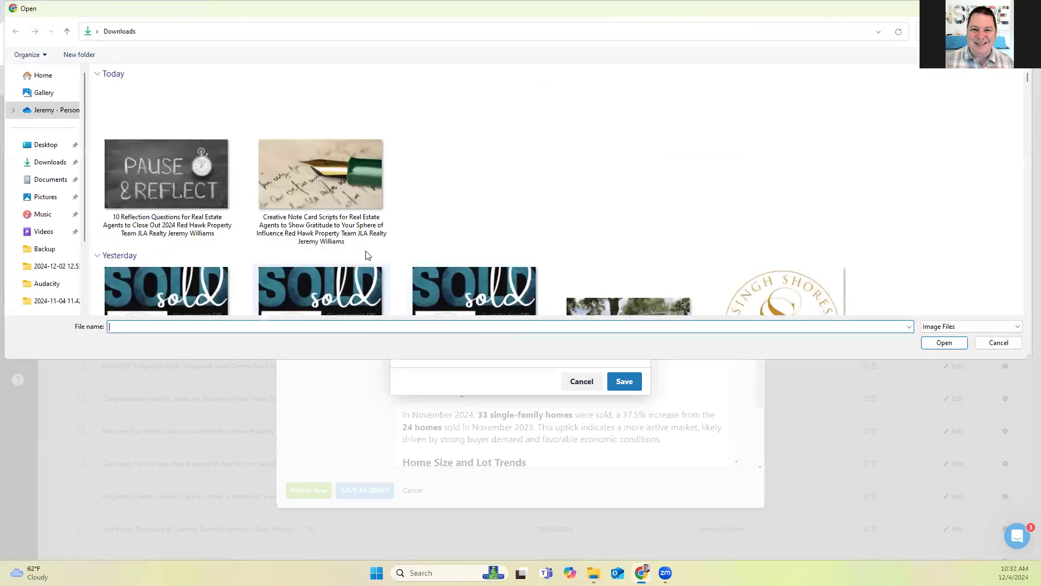
{"action": "double_click", "coordinate": [211, 136]}
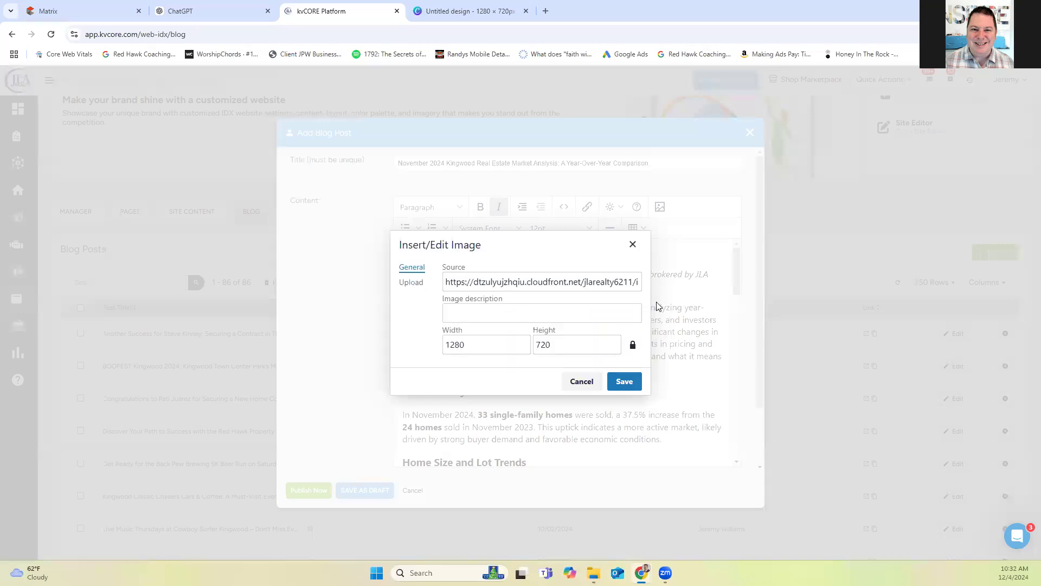
Paste the copied design title as the image description, set the image width to 600 and insert the image above the byline
{"action": "left_click", "coordinate": [477, 311]}
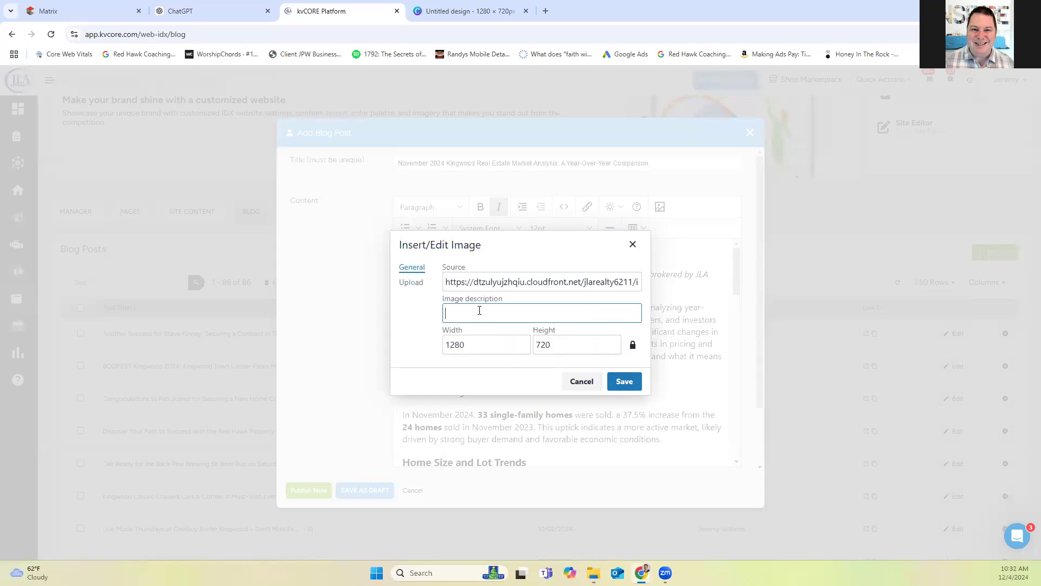
{"action": "key", "text": "ctrl+v"}
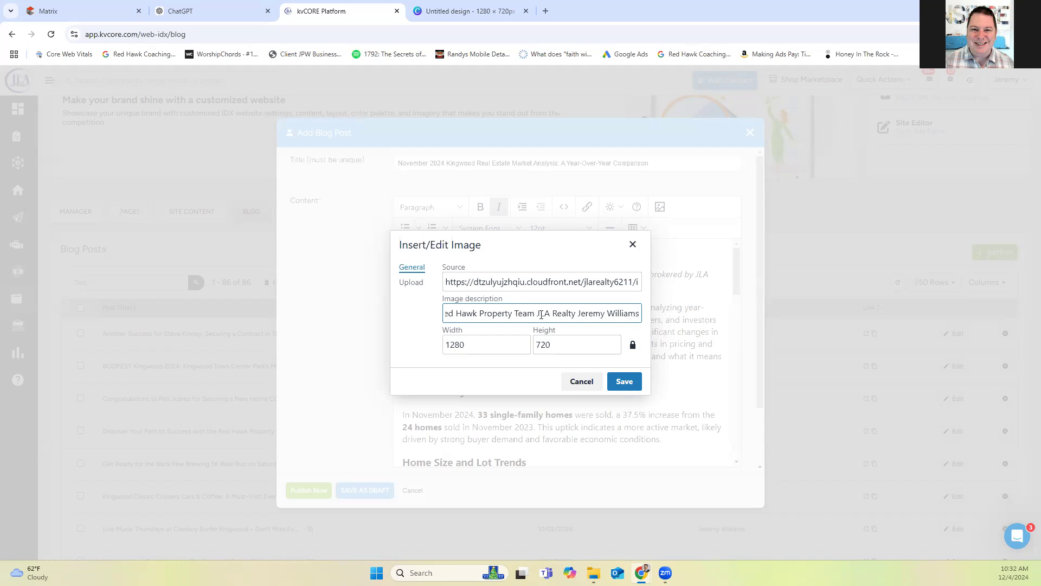
{"action": "left_click_drag", "start_coordinate": [540, 315], "coordinate": [412, 324]}
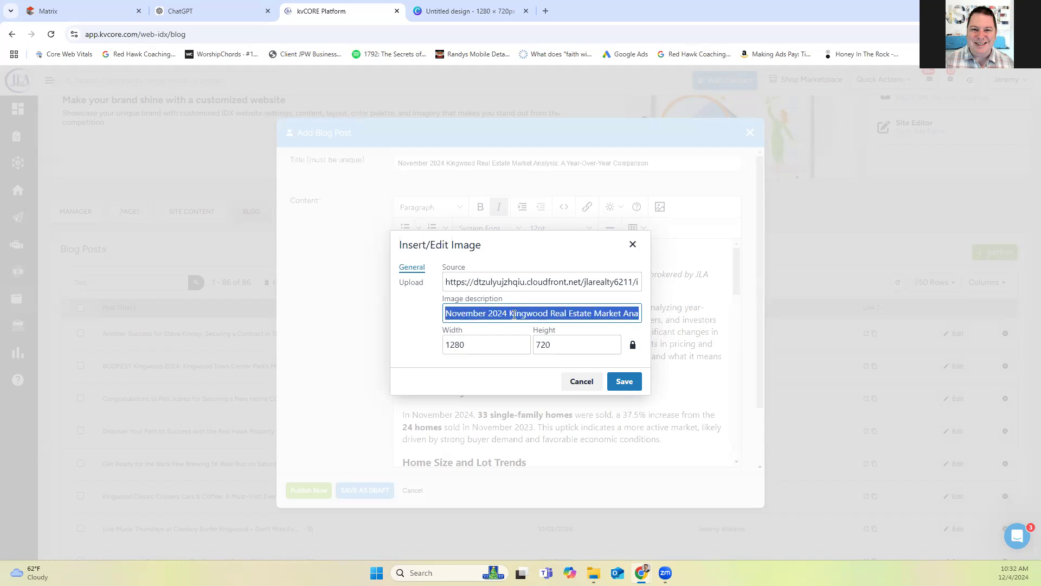
{"action": "left_click", "coordinate": [551, 312]}
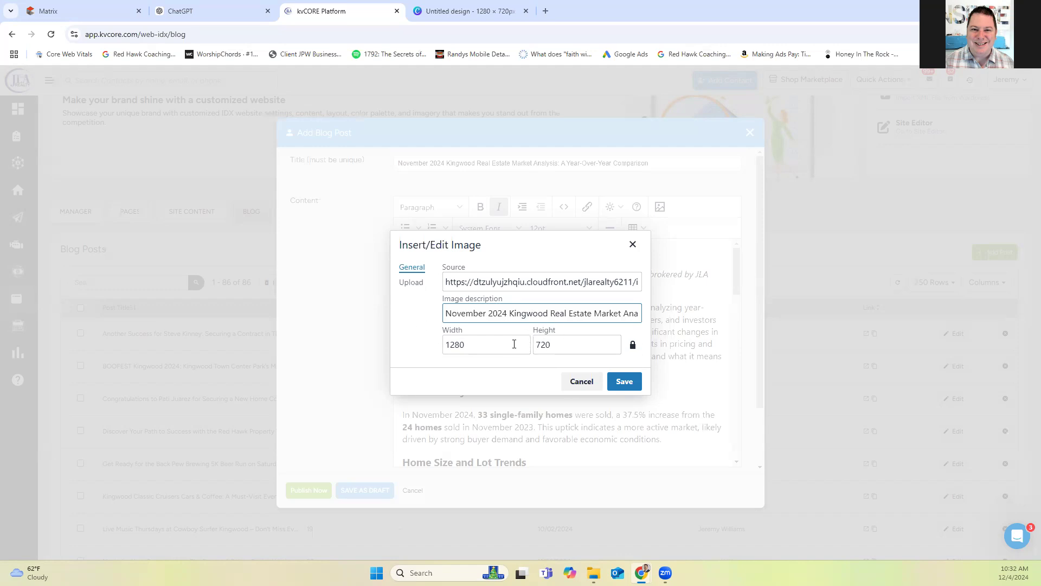
{"action": "left_click_drag", "start_coordinate": [501, 342], "coordinate": [432, 346]}
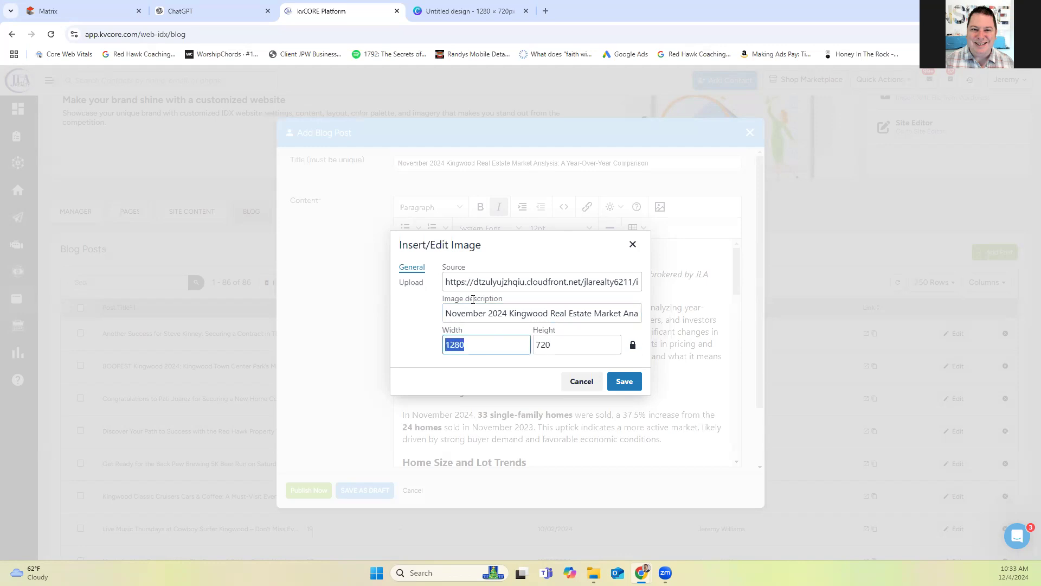
{"action": "type", "text": "600"}
{"action": "left_click", "coordinate": [623, 380]}
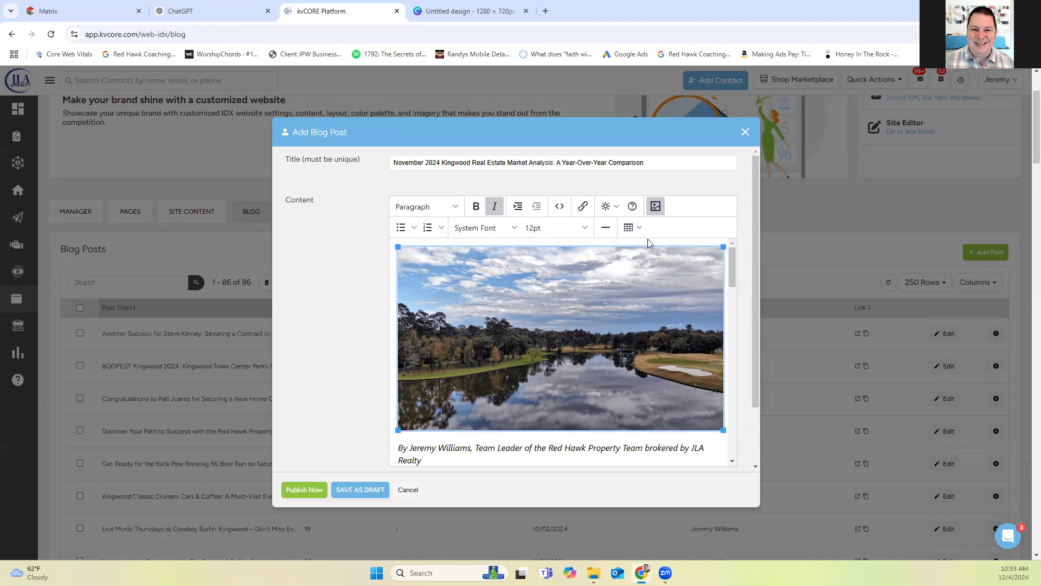
Center the lake image by wrapping its paragraph in <center> and </center> tags in the post's source code and save the code
{"action": "left_click", "coordinate": [562, 204]}
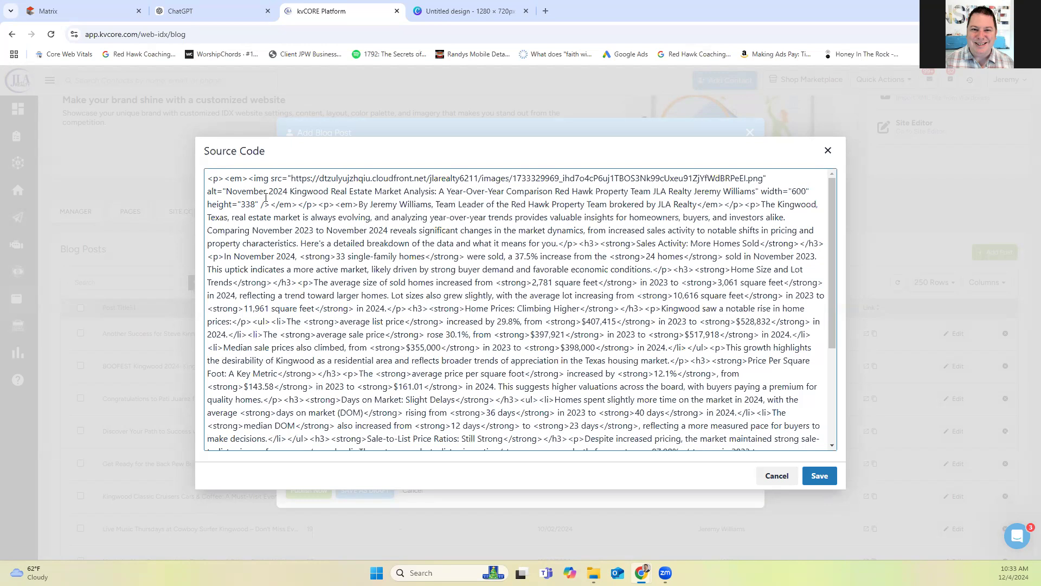
{"action": "type", "text": "<center>"}
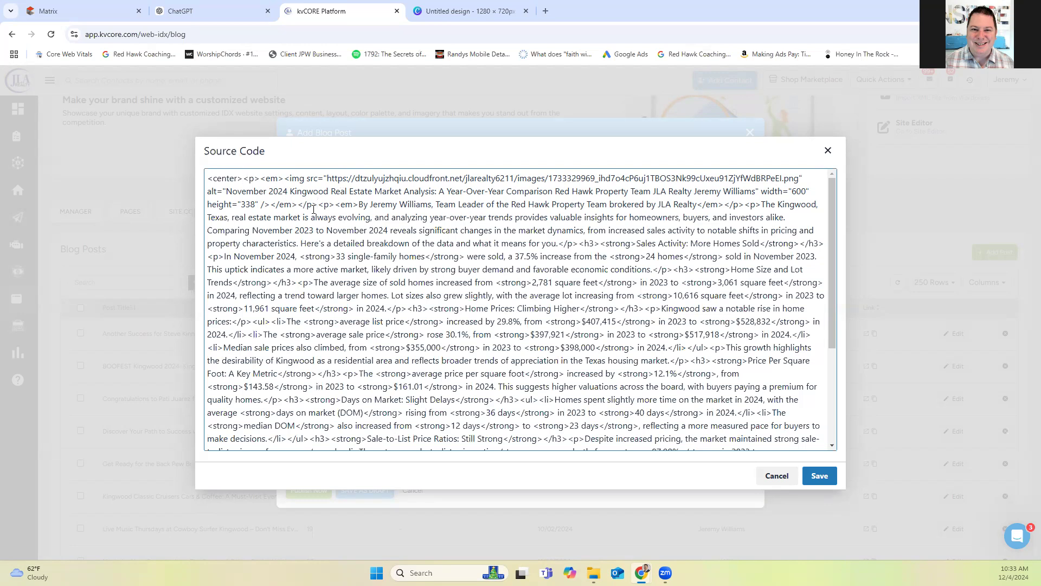
{"action": "type", "text": "<"}
{"action": "type", "text": "/center"}
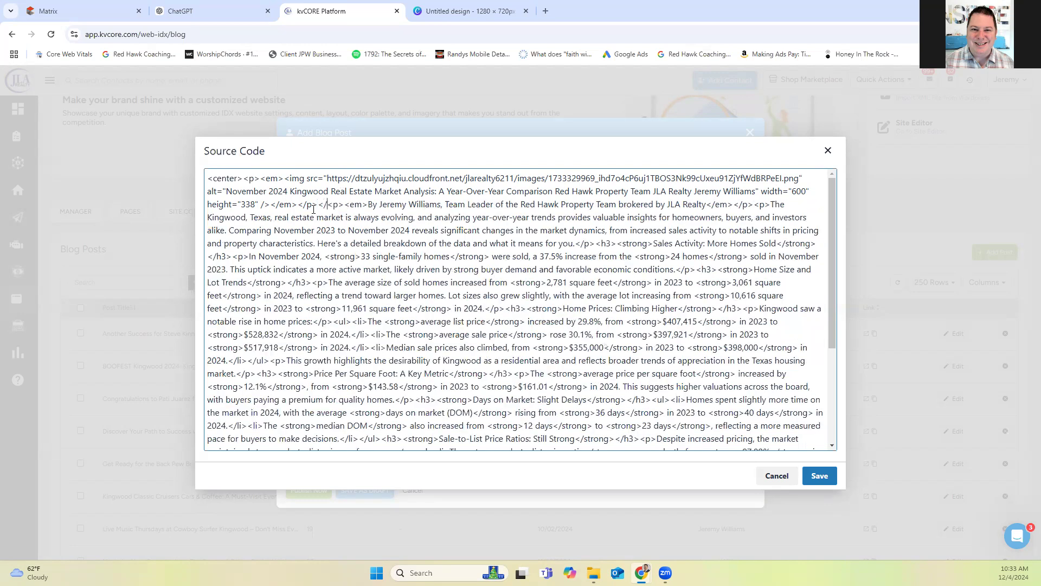
{"action": "type", "text": ">"}
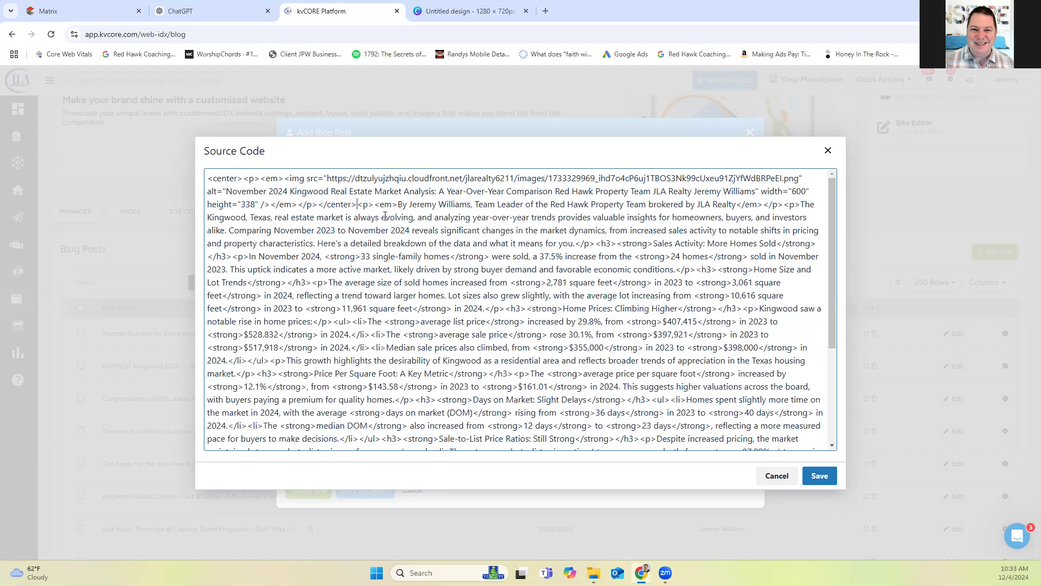
{"action": "left_click", "coordinate": [830, 480]}
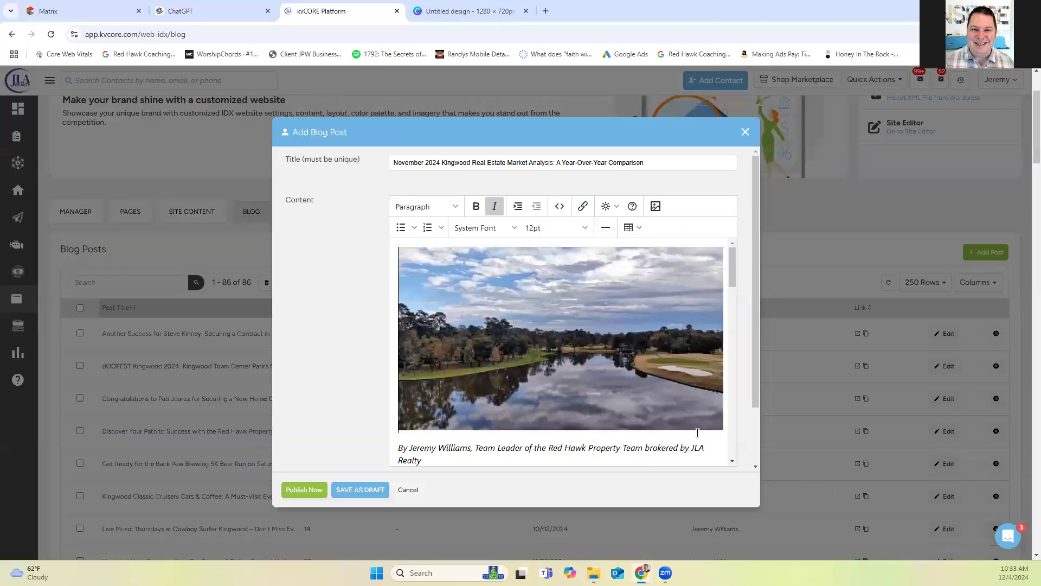
Open the Red Hawk Property Team website in a new tab and copy the address of the "Join the Red Hawk Property Team" resource page
{"action": "scroll", "coordinate": [597, 332], "scroll_direction": "down", "scroll_amount": 1}
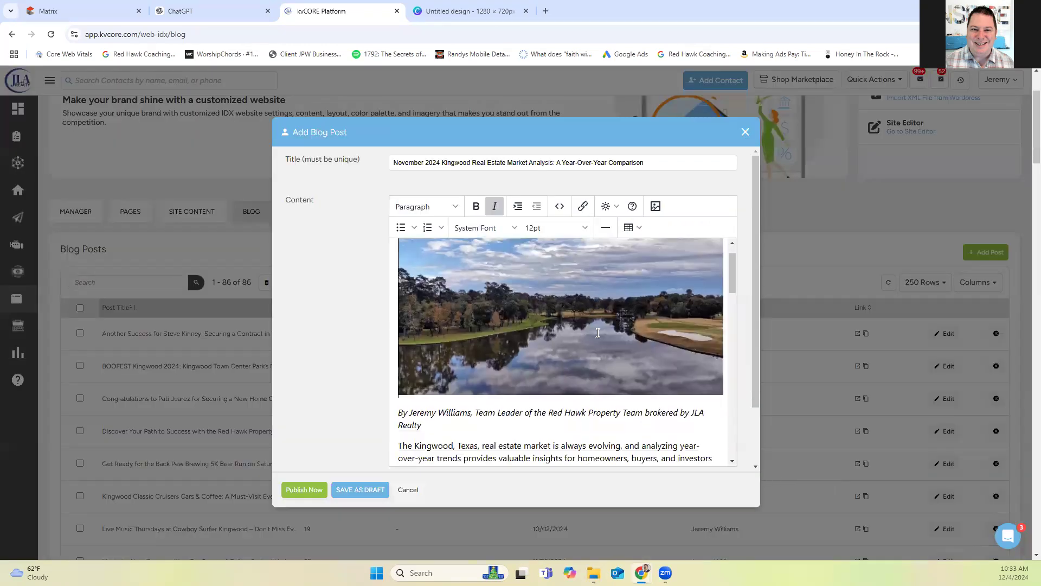
{"action": "scroll", "coordinate": [598, 332], "scroll_direction": "down", "scroll_amount": 2}
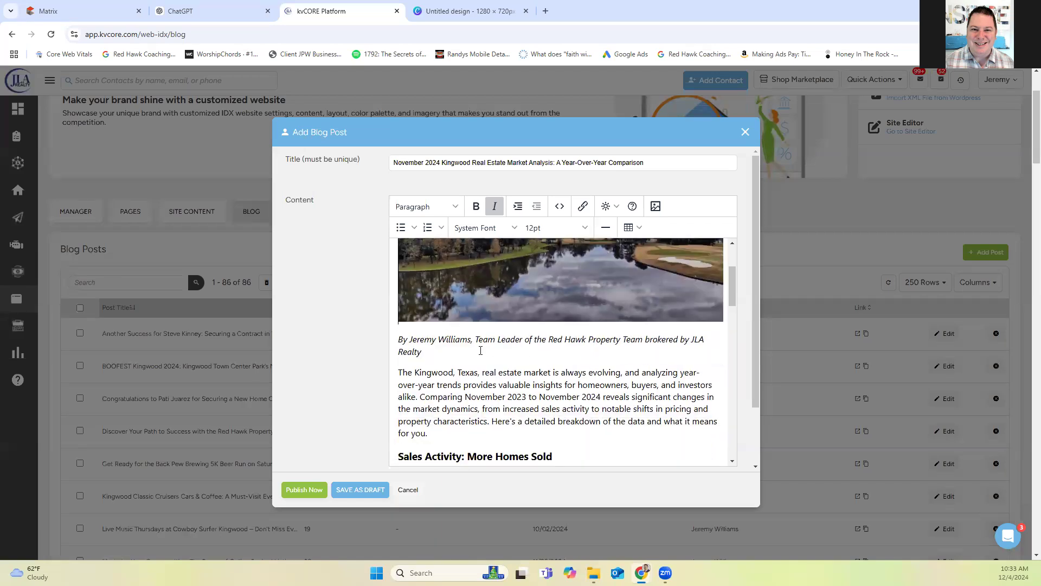
{"action": "left_click", "coordinate": [545, 11]}
{"action": "type", "text": "red"}
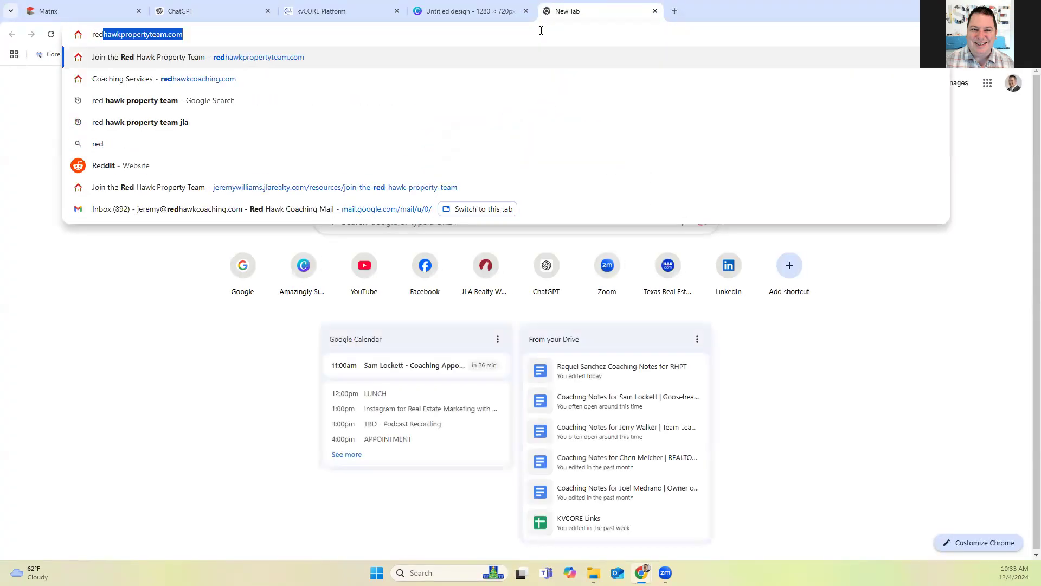
{"action": "key", "text": "Return"}
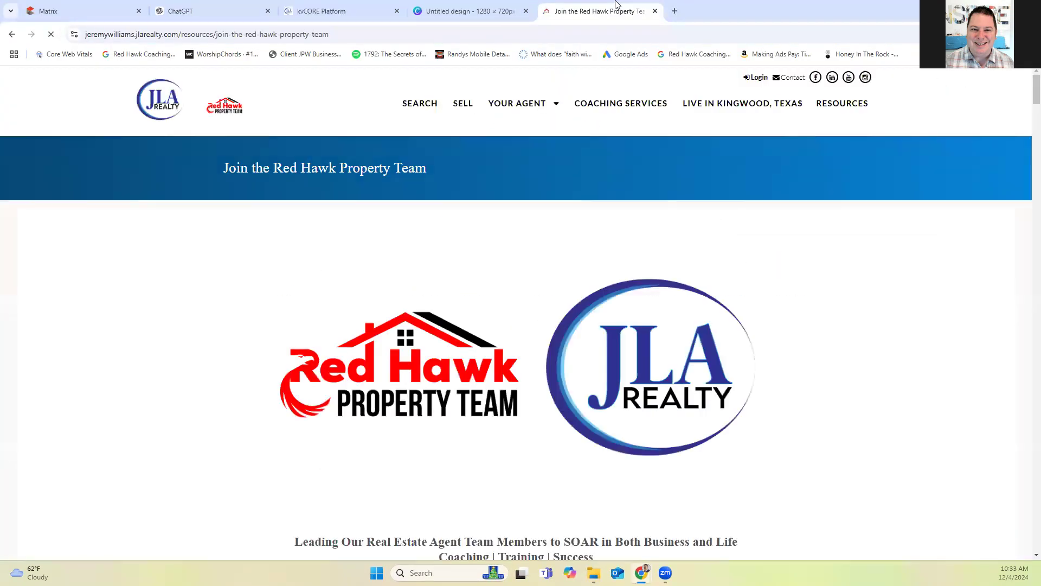
{"action": "left_click", "coordinate": [835, 106]}
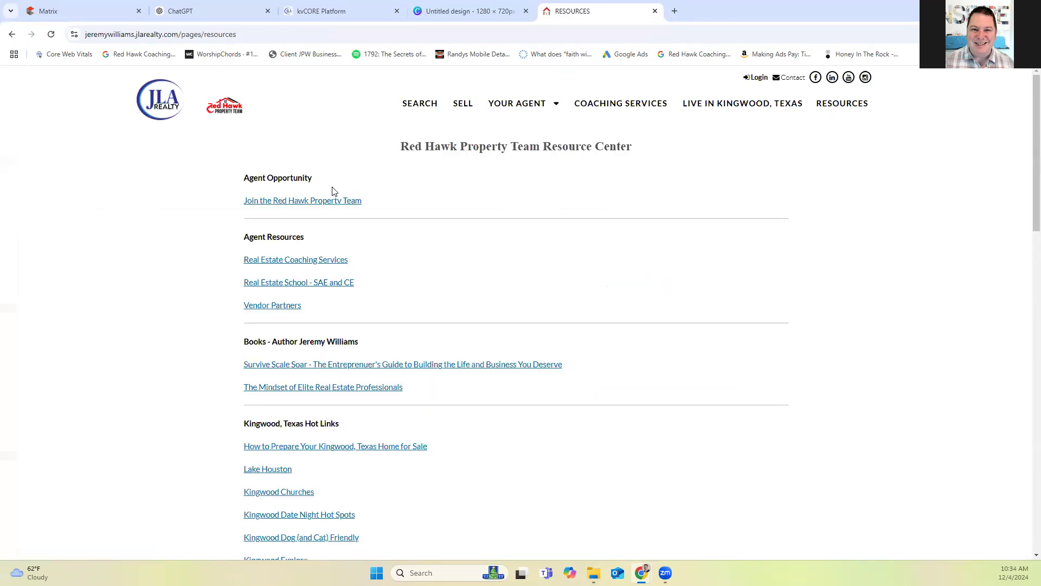
{"action": "left_click", "coordinate": [279, 202]}
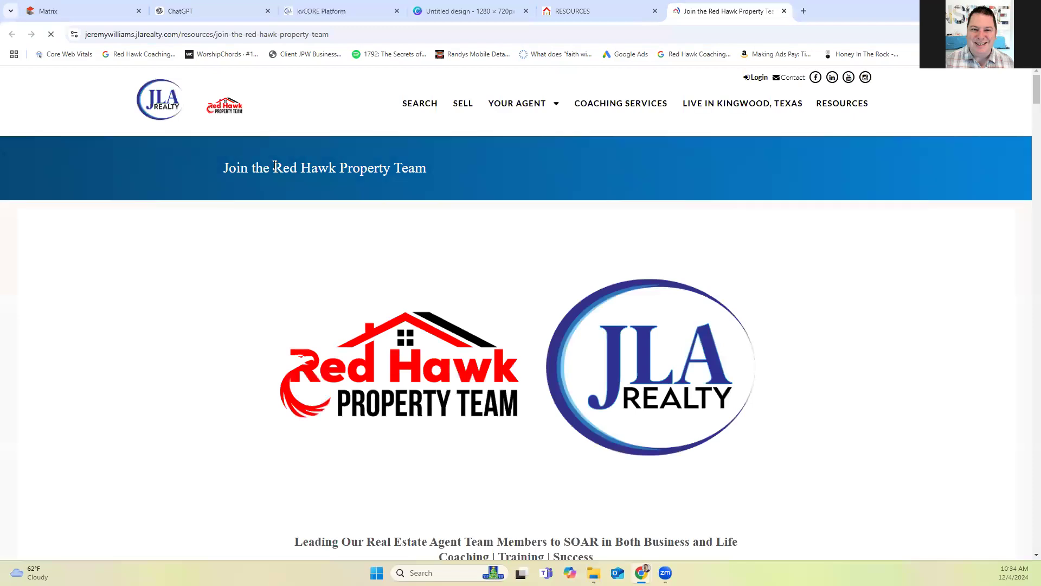
{"action": "left_click", "coordinate": [219, 35]}
{"action": "right_click", "coordinate": [221, 35]}
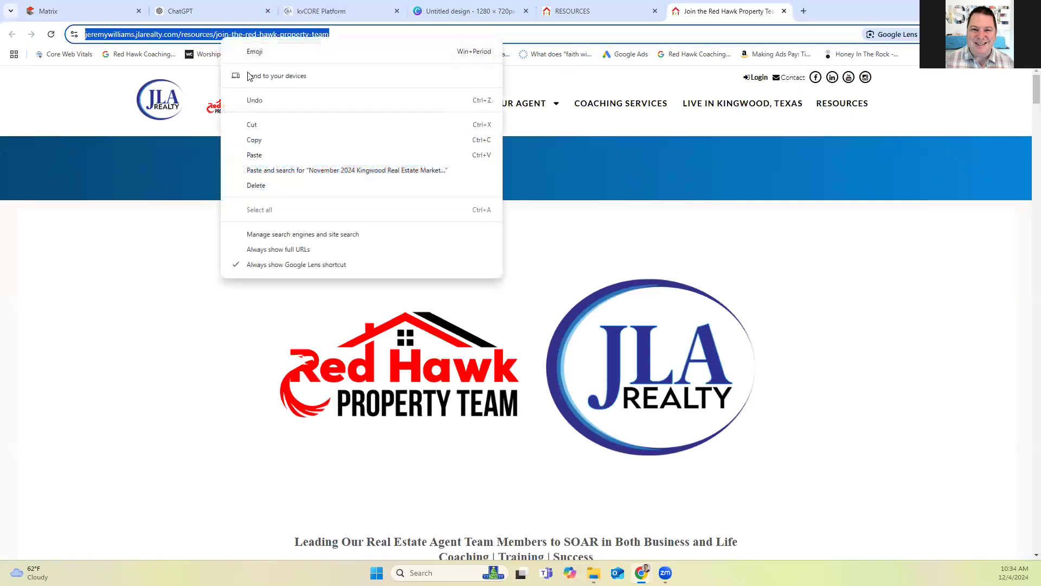
{"action": "left_click", "coordinate": [267, 144]}
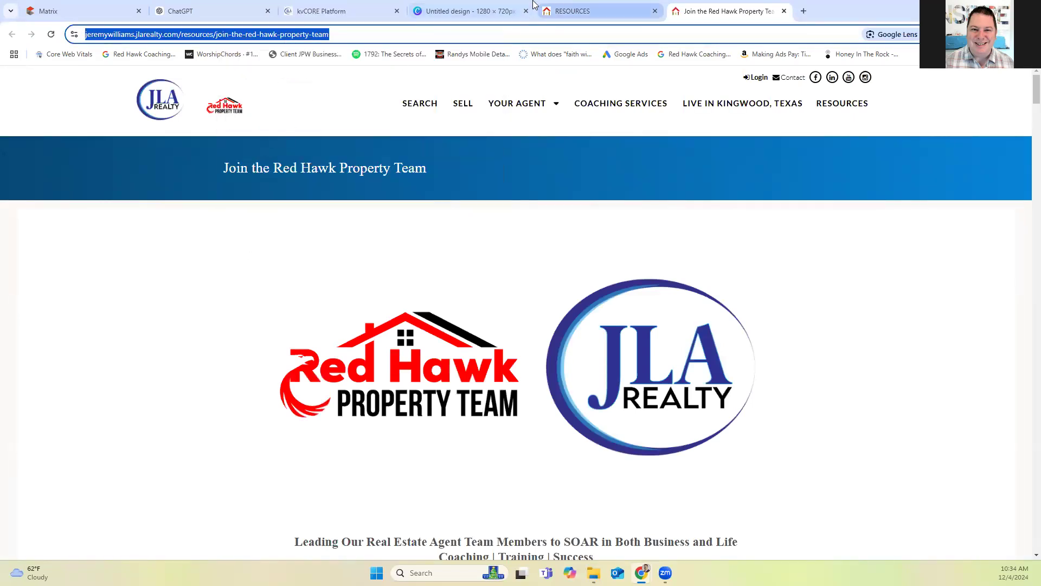
In the kvCORE post, link "Red Hawk Property Team" in the byline to the copied page address, opening in a new window
{"action": "left_click", "coordinate": [336, 11]}
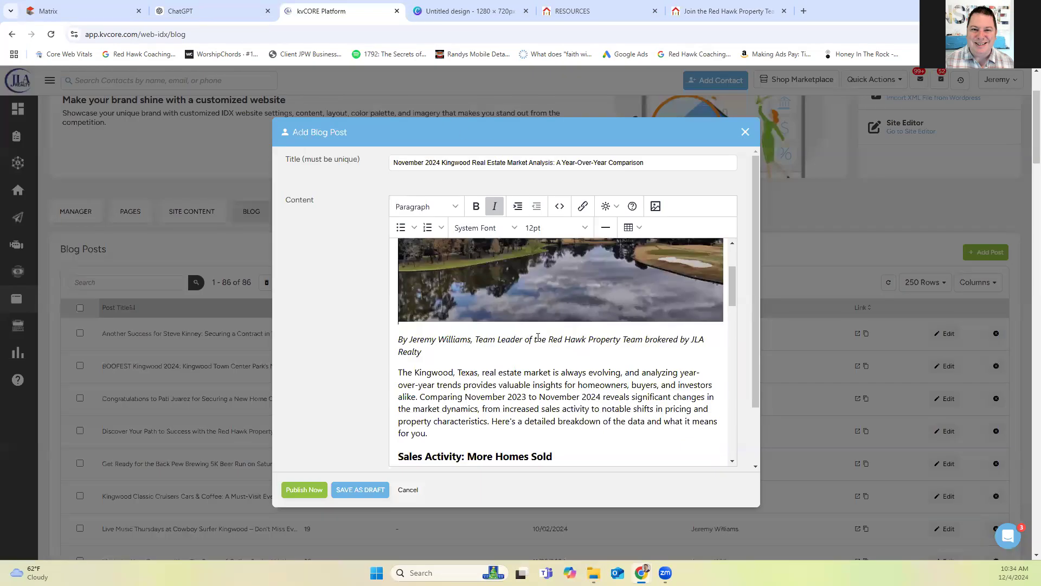
{"action": "left_click_drag", "start_coordinate": [548, 340], "coordinate": [642, 345]}
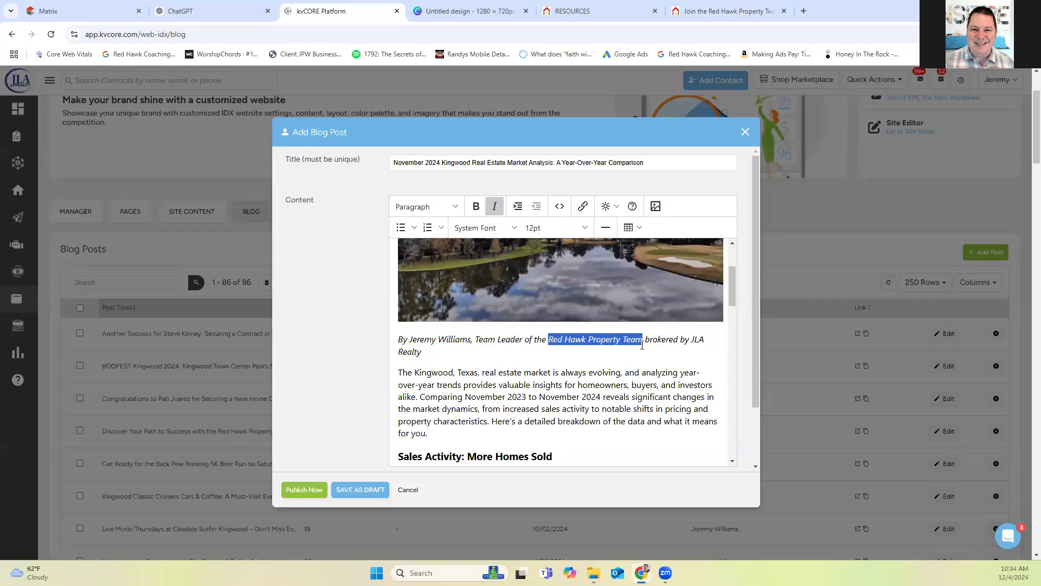
{"action": "left_click", "coordinate": [582, 206]}
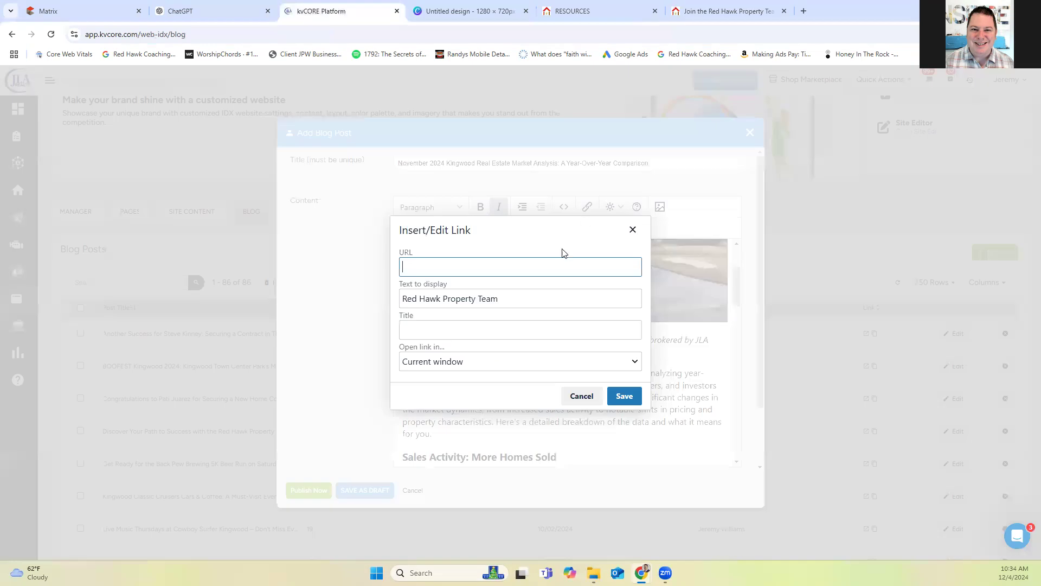
{"action": "key", "text": "ctrl+v"}
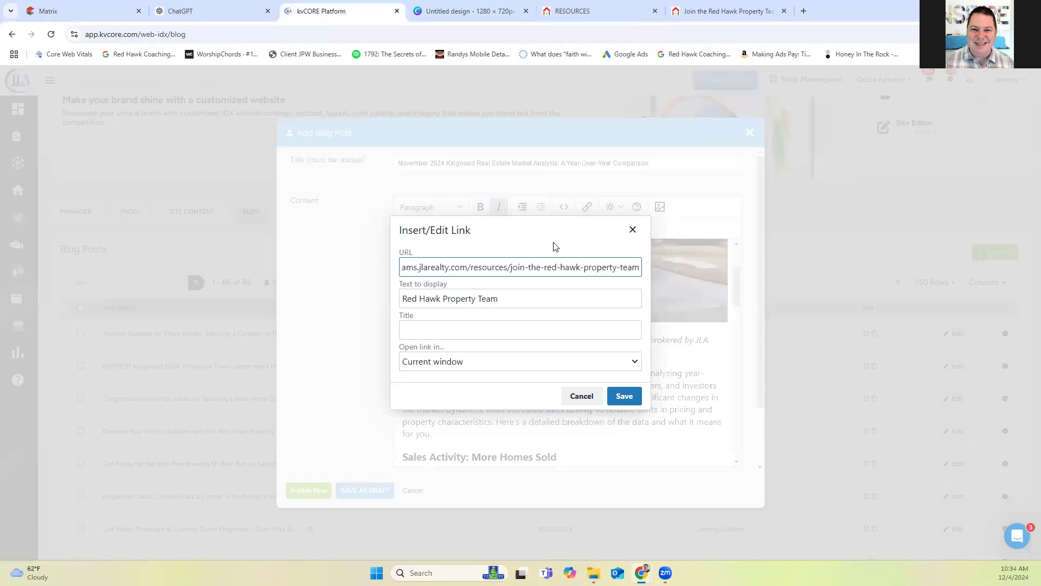
{"action": "left_click", "coordinate": [451, 362]}
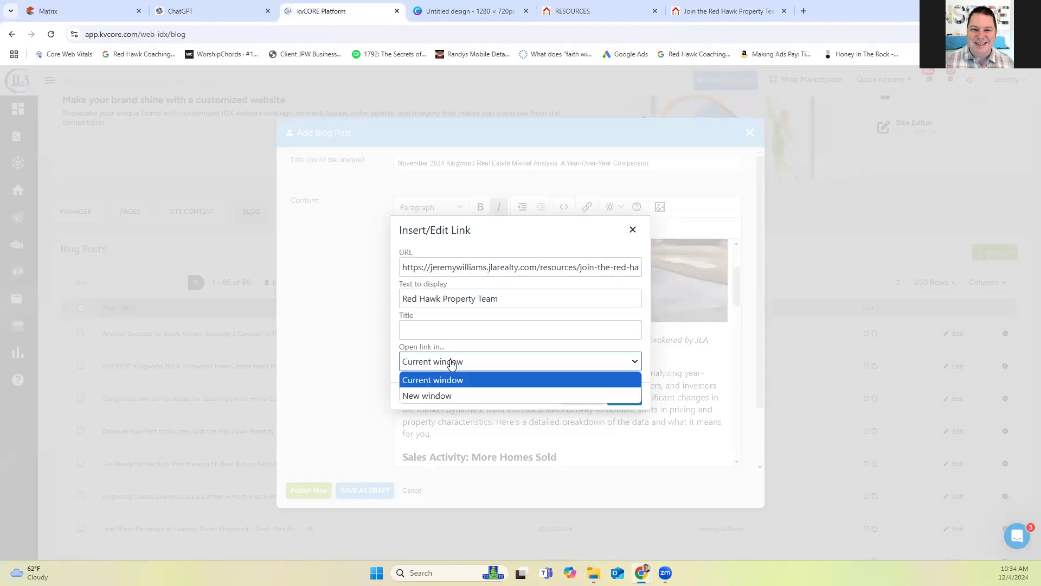
{"action": "left_click", "coordinate": [463, 394]}
{"action": "left_click", "coordinate": [625, 396]}
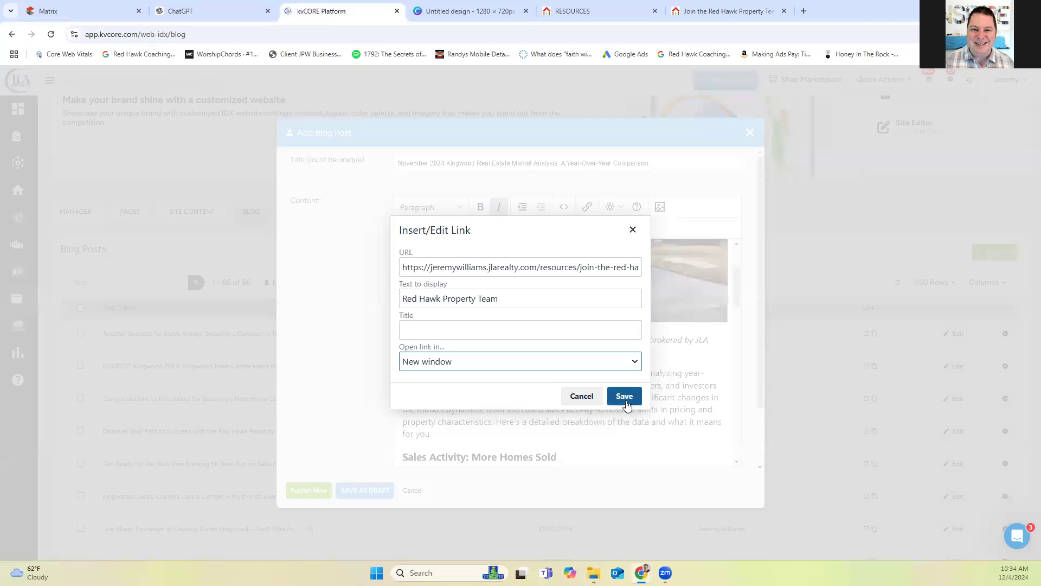
{"action": "left_click", "coordinate": [607, 406]}
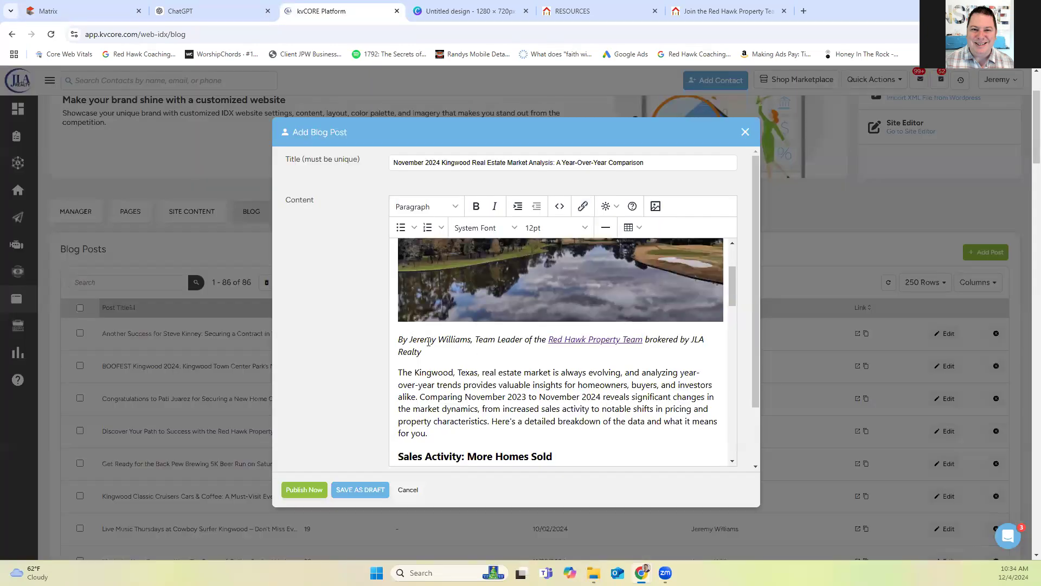
Open the Press and Media page from the team website's resource center and copy its address
{"action": "left_click", "coordinate": [624, 10]}
{"action": "scroll", "coordinate": [369, 410], "scroll_direction": "down", "scroll_amount": 1}
{"action": "scroll", "coordinate": [366, 411], "scroll_direction": "down", "scroll_amount": 9}
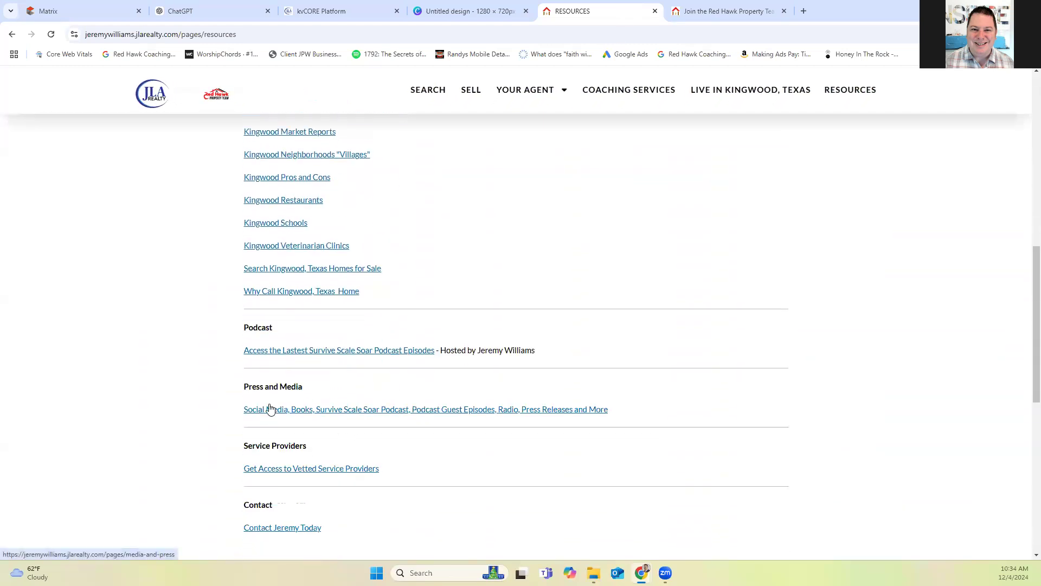
{"action": "left_click", "coordinate": [295, 415]}
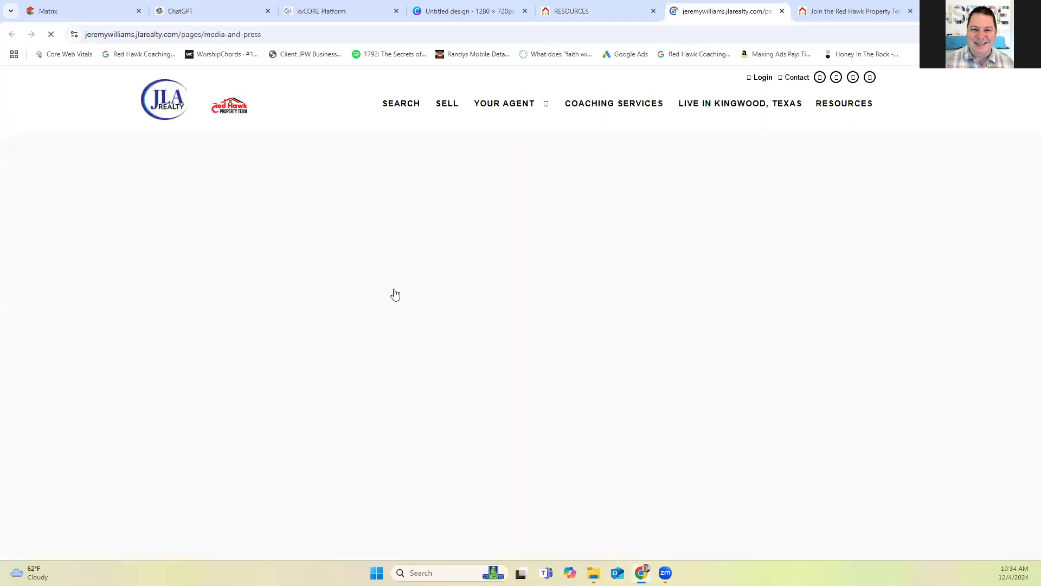
{"action": "left_click", "coordinate": [221, 34]}
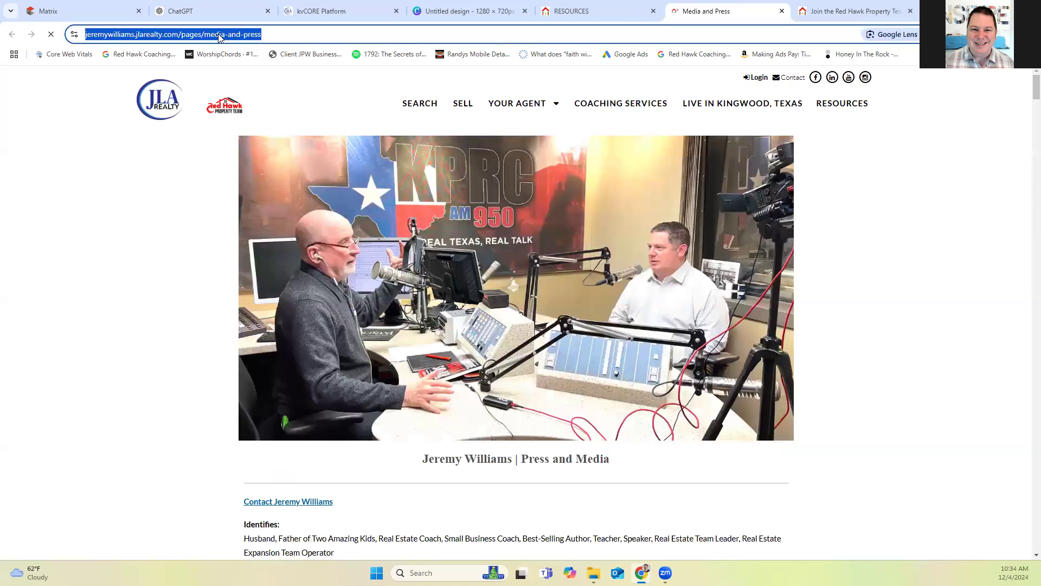
{"action": "right_click", "coordinate": [222, 33]}
{"action": "left_click", "coordinate": [252, 136]}
In the kvCORE post, link the agent's name in the byline to the copied Press and Media page, opening in a new window
{"action": "left_click", "coordinate": [347, 9]}
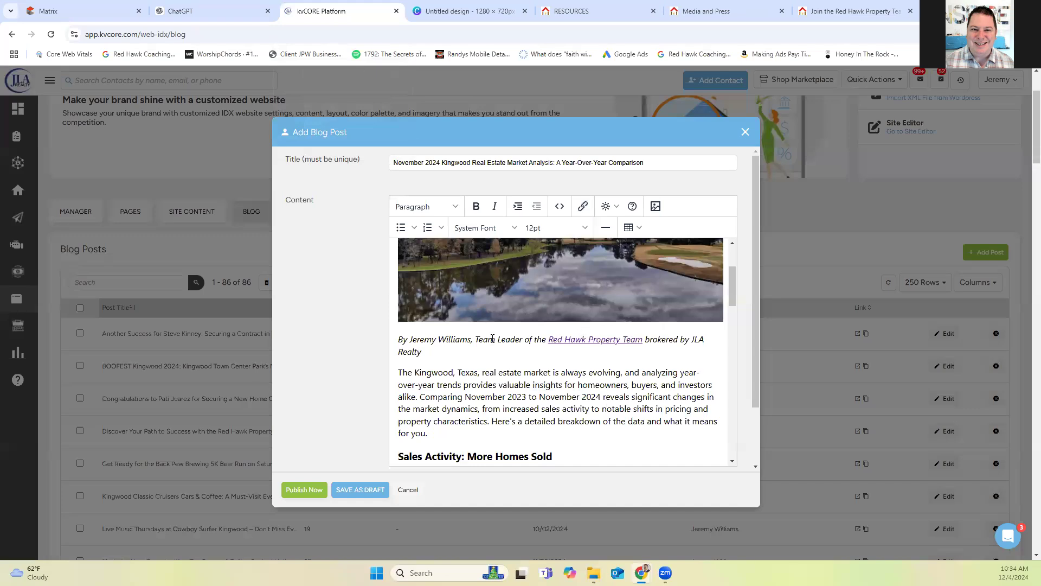
{"action": "left_click", "coordinate": [412, 340]}
{"action": "left_click_drag", "start_coordinate": [411, 342], "coordinate": [468, 344]}
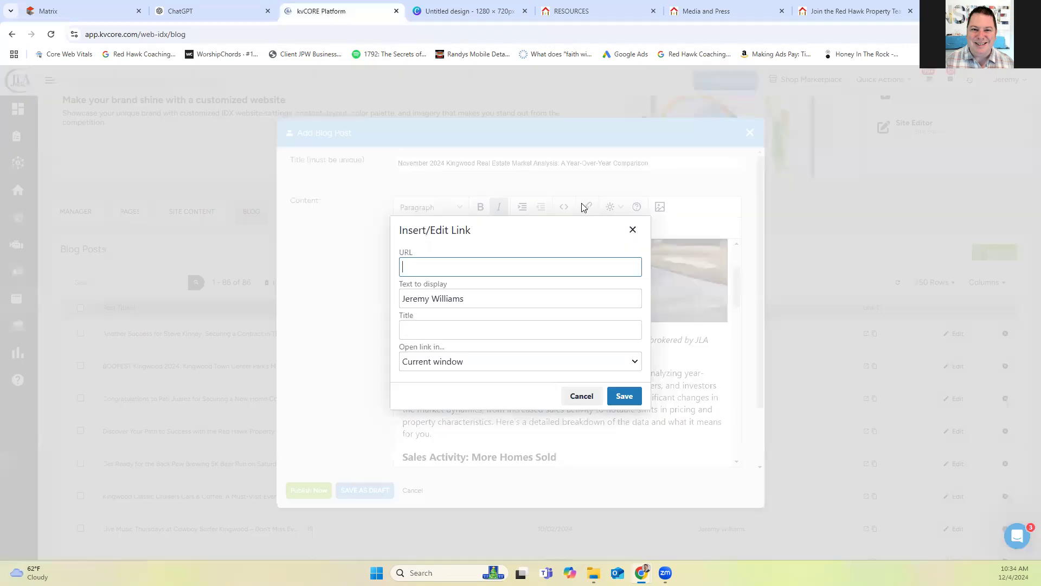
{"action": "left_click", "coordinate": [582, 206]}
{"action": "key", "text": "ctrl+v"}
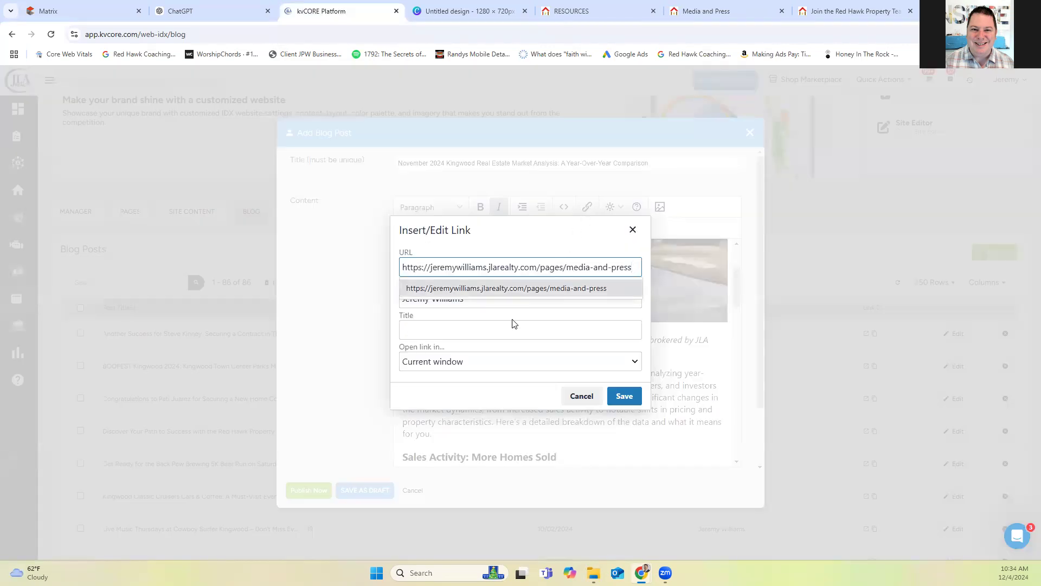
{"action": "left_click", "coordinate": [474, 360]}
{"action": "left_click", "coordinate": [493, 396]}
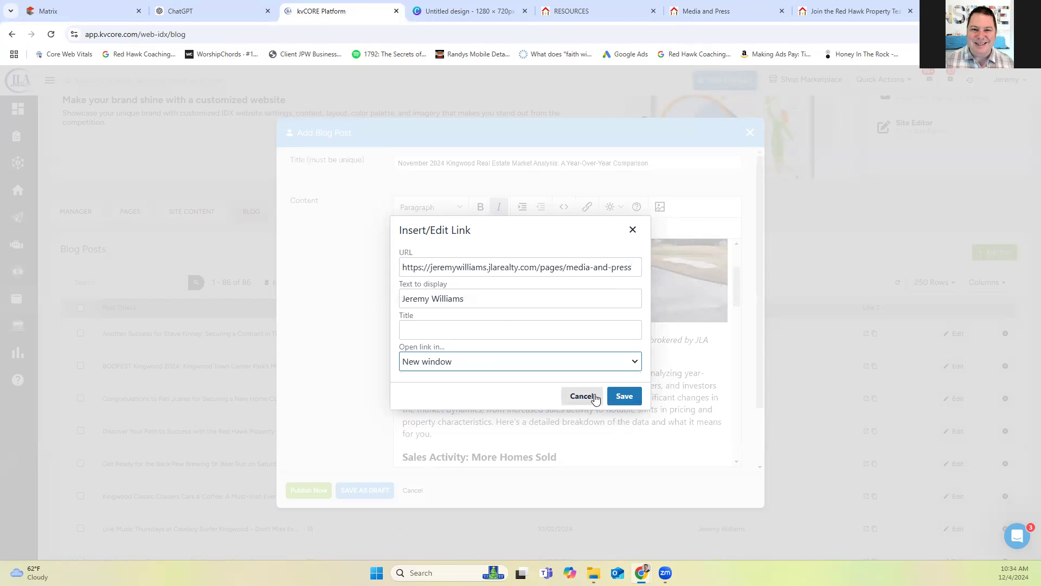
{"action": "left_click", "coordinate": [624, 396]}
Check the post's closing paragraph and copy the address of the "Join the Red Hawk Property Team" page again
{"action": "scroll", "coordinate": [594, 396], "scroll_direction": "down", "scroll_amount": 15}
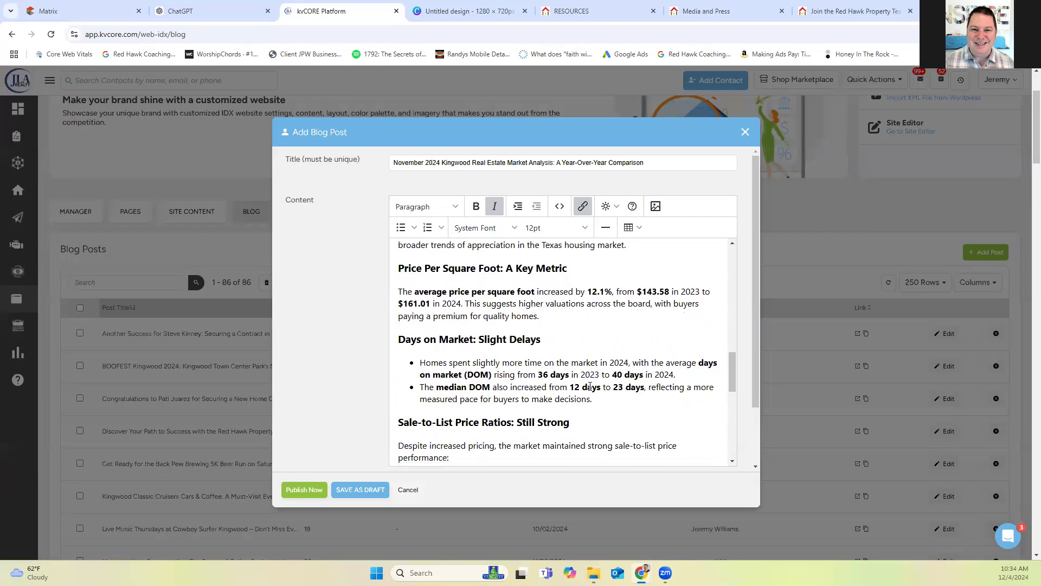
{"action": "scroll", "coordinate": [590, 382], "scroll_direction": "down", "scroll_amount": 4}
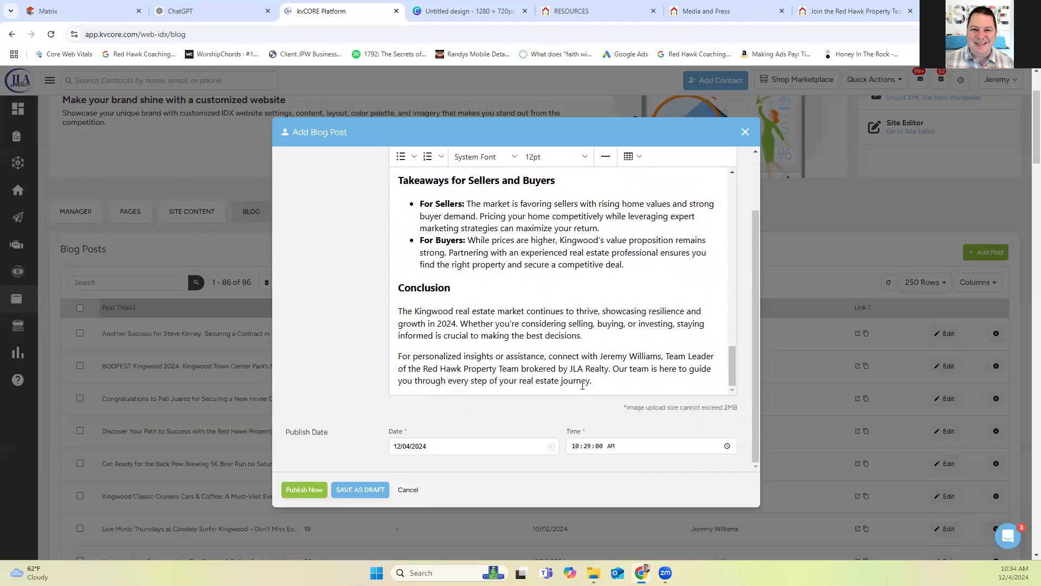
{"action": "left_click", "coordinate": [715, 11]}
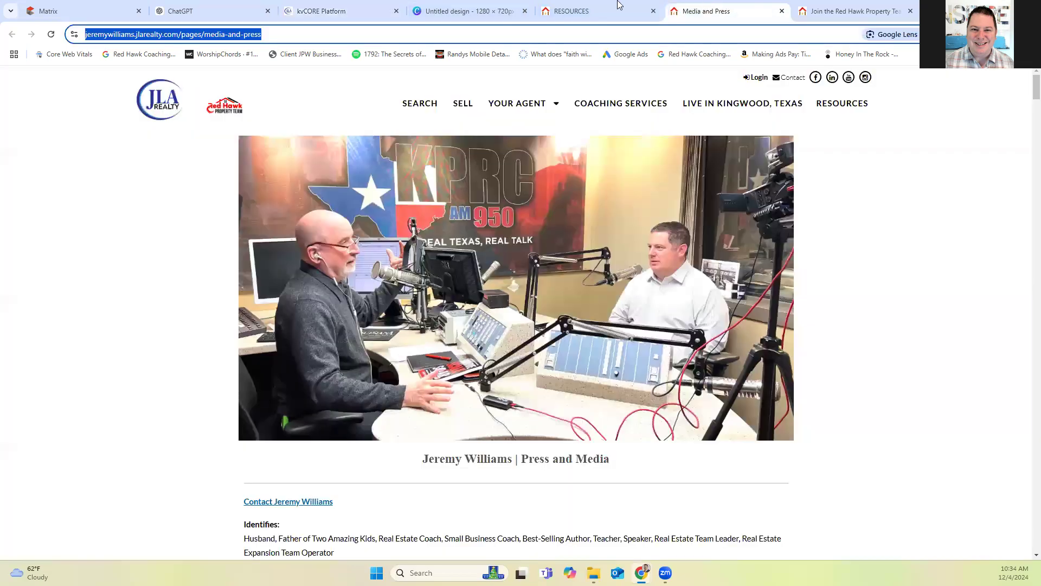
{"action": "left_click", "coordinate": [574, 11]}
{"action": "left_click", "coordinate": [228, 33]}
{"action": "right_click", "coordinate": [228, 32]}
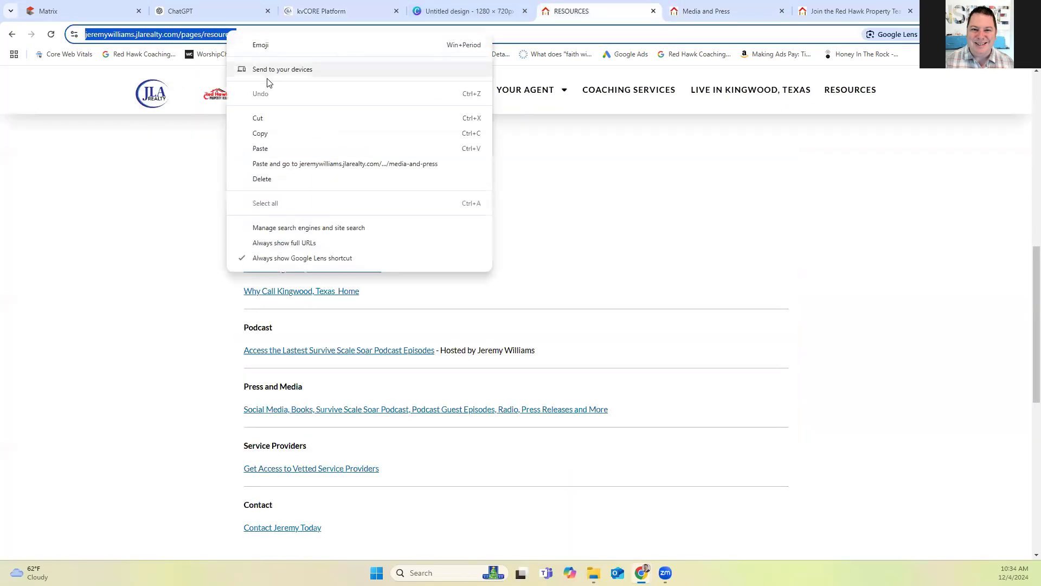
{"action": "left_click", "coordinate": [816, 10]}
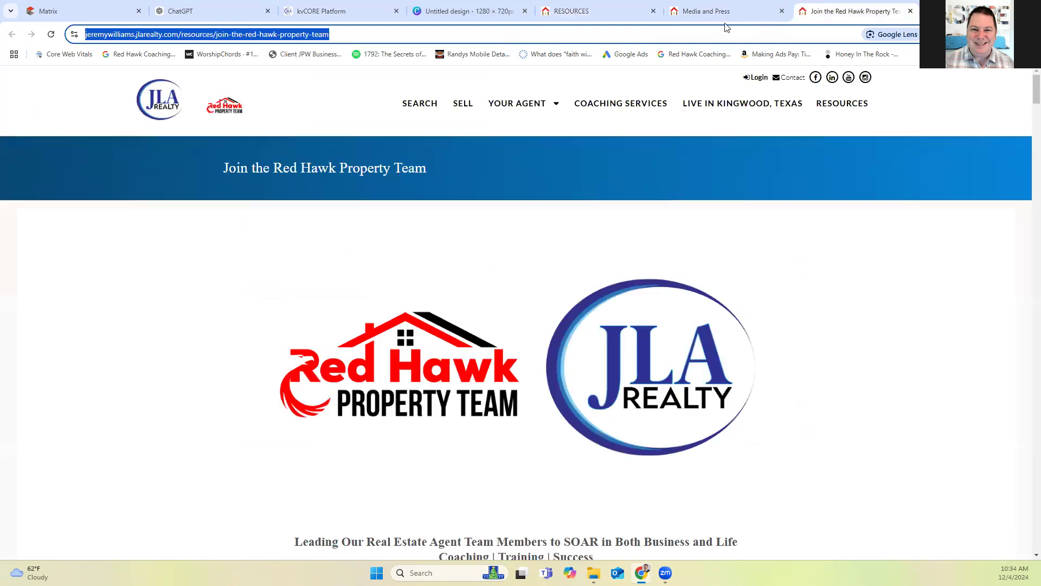
{"action": "right_click", "coordinate": [283, 35]}
{"action": "left_click", "coordinate": [328, 142]}
{"action": "left_click", "coordinate": [585, 11]}
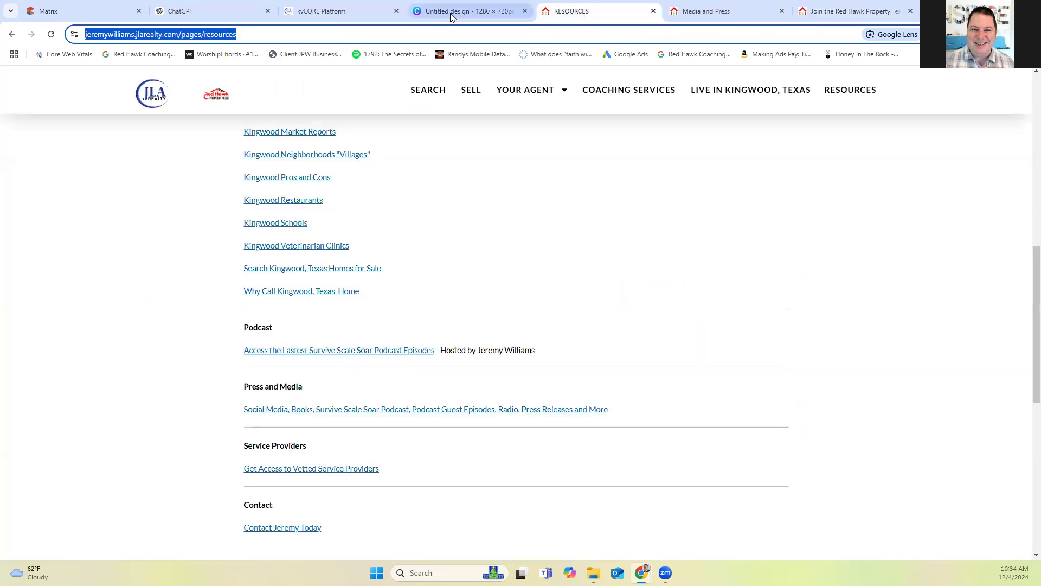
In the kvCORE post's closing paragraph, link "Red Hawk Property Team" to the copied page address, opening in a new window
{"action": "left_click", "coordinate": [336, 7]}
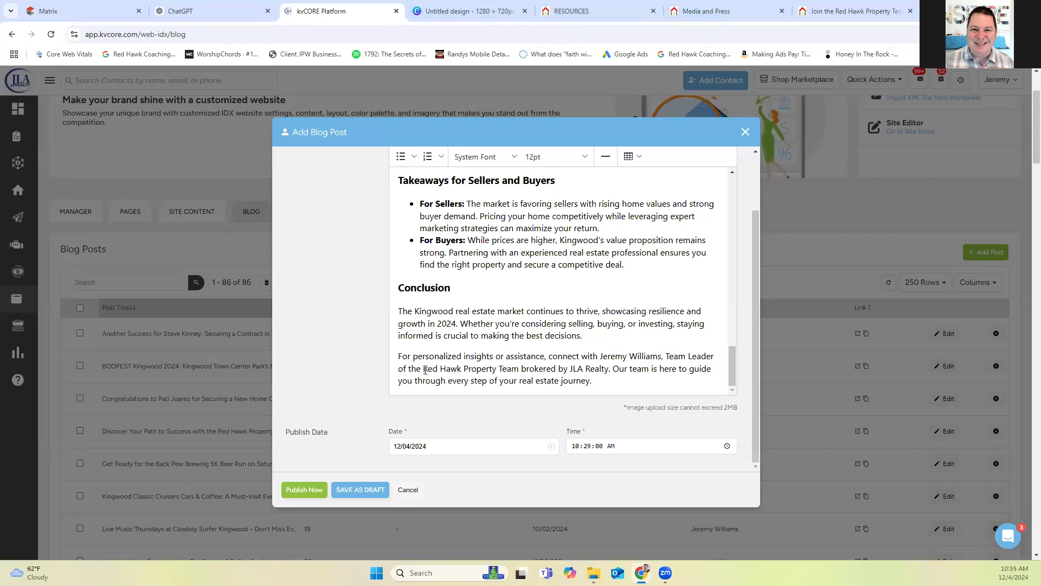
{"action": "left_click_drag", "start_coordinate": [423, 370], "coordinate": [515, 365]}
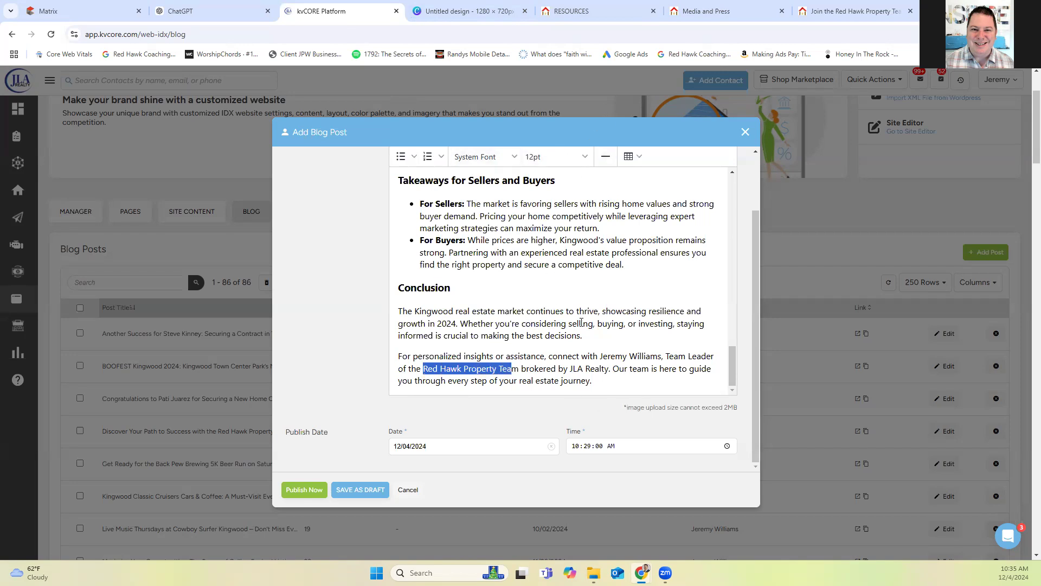
{"action": "scroll", "coordinate": [581, 322], "scroll_direction": "up", "scroll_amount": 2}
{"action": "scroll", "coordinate": [593, 288], "scroll_direction": "down", "scroll_amount": 2}
{"action": "left_click_drag", "start_coordinate": [757, 237], "coordinate": [757, 178]}
{"action": "left_click", "coordinate": [582, 207]}
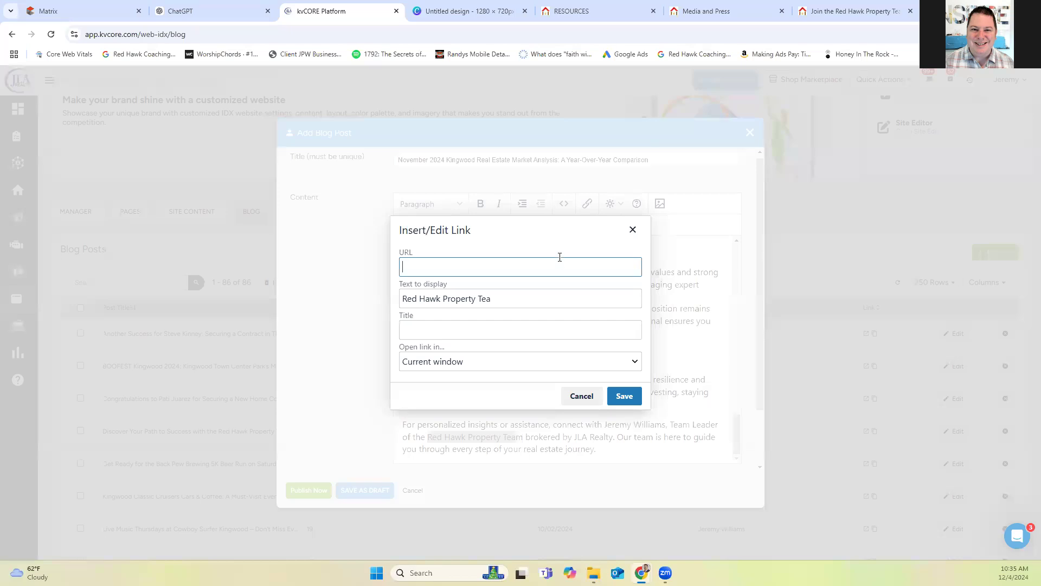
{"action": "key", "text": "ctrl+v"}
{"action": "left_click", "coordinate": [523, 361]}
{"action": "left_click", "coordinate": [516, 395]}
{"action": "left_click", "coordinate": [623, 396]}
{"action": "scroll", "coordinate": [580, 401], "scroll_direction": "down", "scroll_amount": 1}
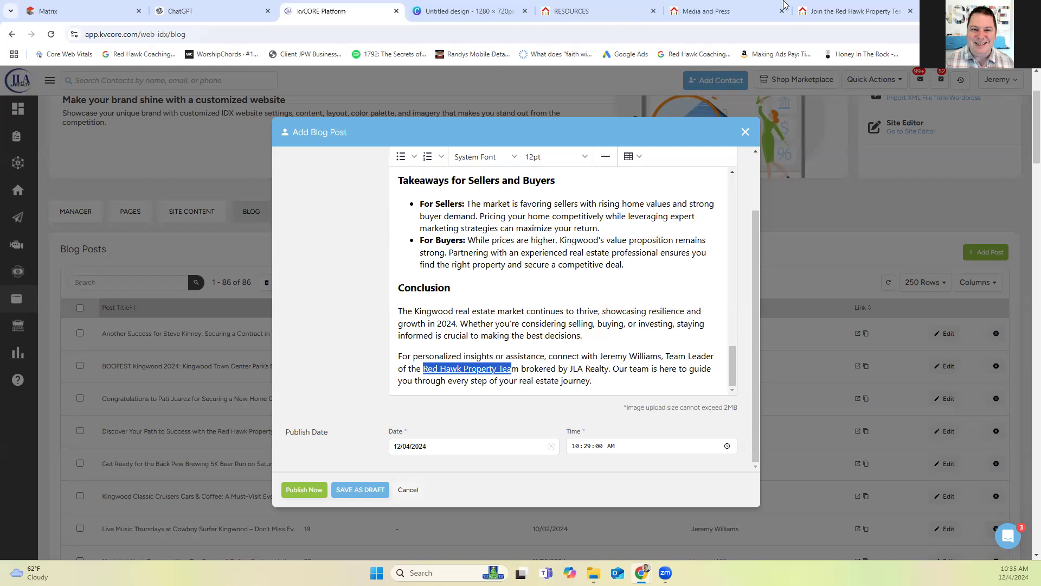
Open the Contact Me page from the contact section of the team website's resources page and copy its address
{"action": "left_click", "coordinate": [616, 10]}
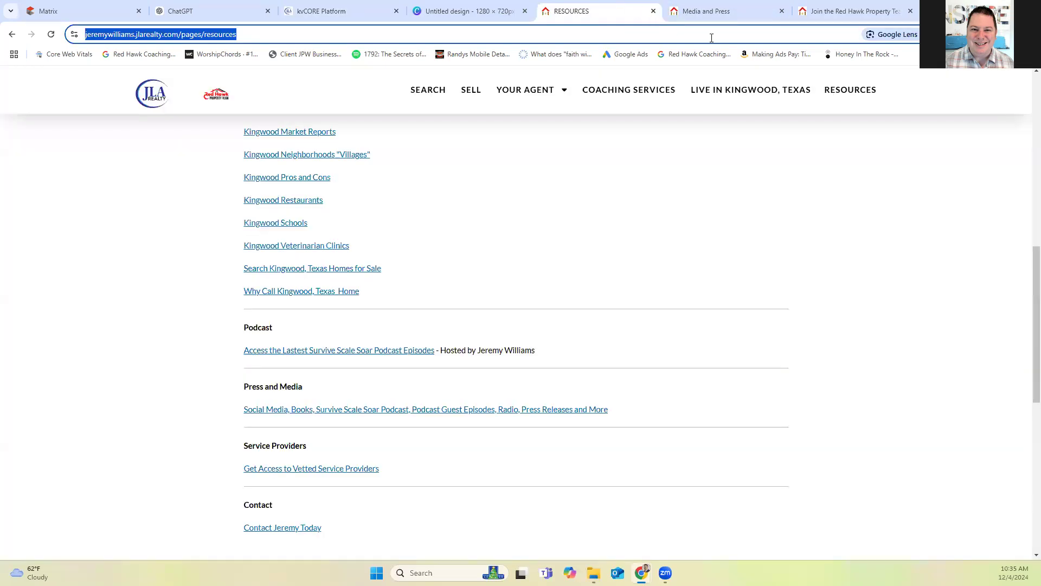
{"action": "mouse_move", "coordinate": [550, 93]}
{"action": "left_click", "coordinate": [842, 94]}
{"action": "scroll", "coordinate": [483, 250], "scroll_direction": "down", "scroll_amount": 2}
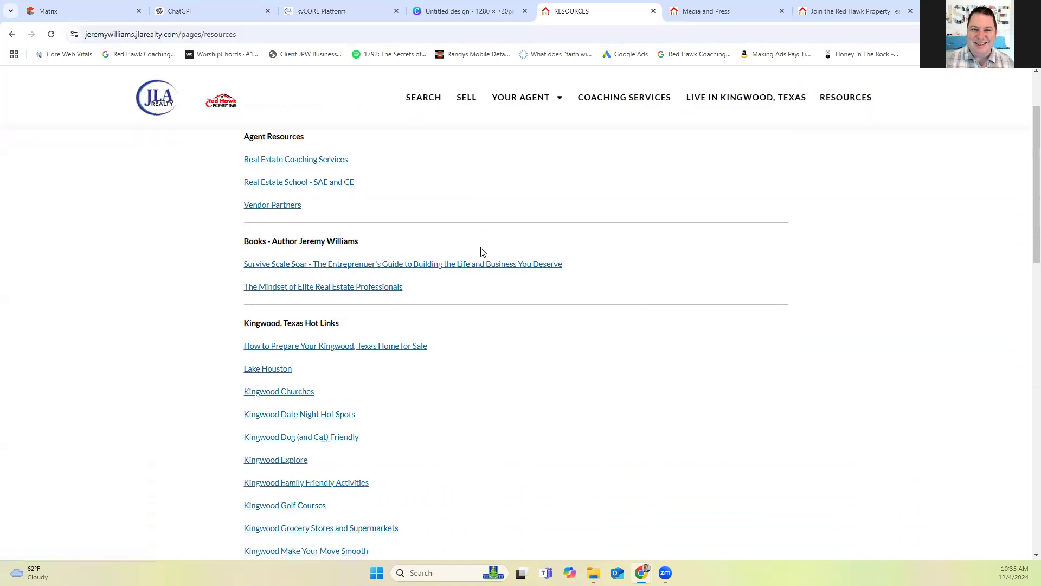
{"action": "scroll", "coordinate": [481, 251], "scroll_direction": "down", "scroll_amount": 5}
{"action": "scroll", "coordinate": [490, 250], "scroll_direction": "up", "scroll_amount": 5}
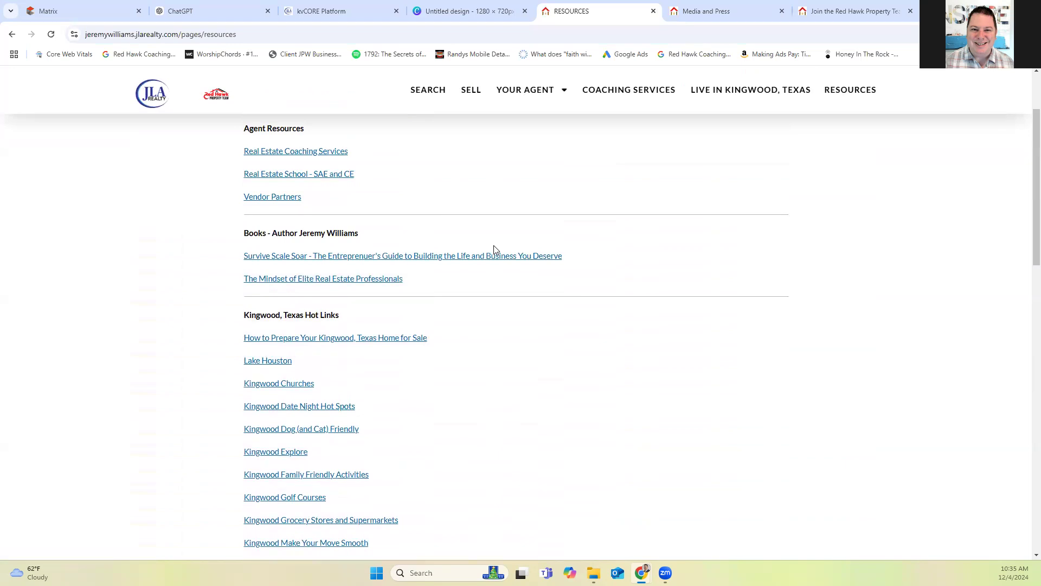
{"action": "scroll", "coordinate": [495, 250], "scroll_direction": "down", "scroll_amount": 10}
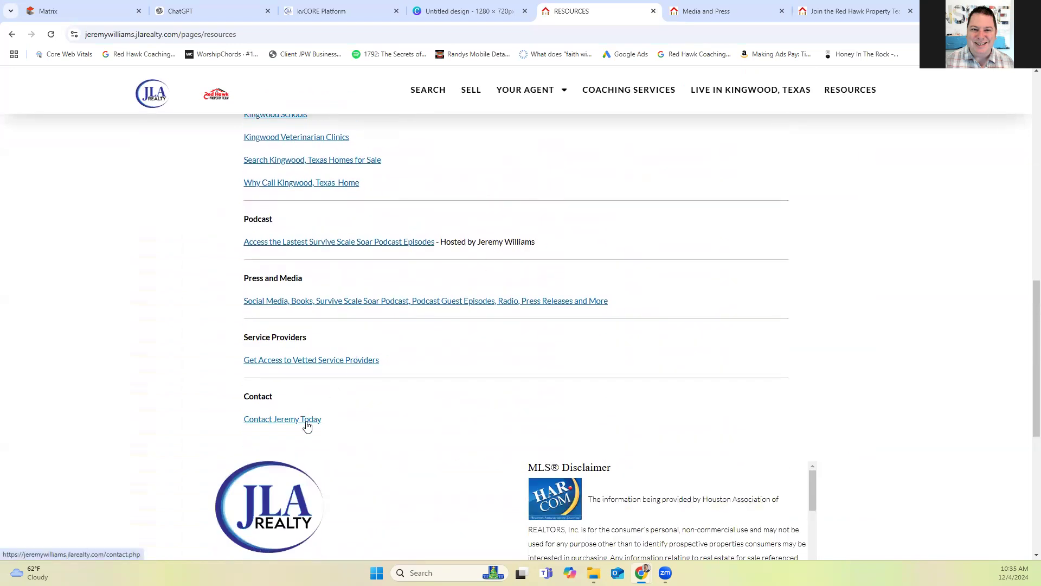
{"action": "left_click", "coordinate": [305, 422]}
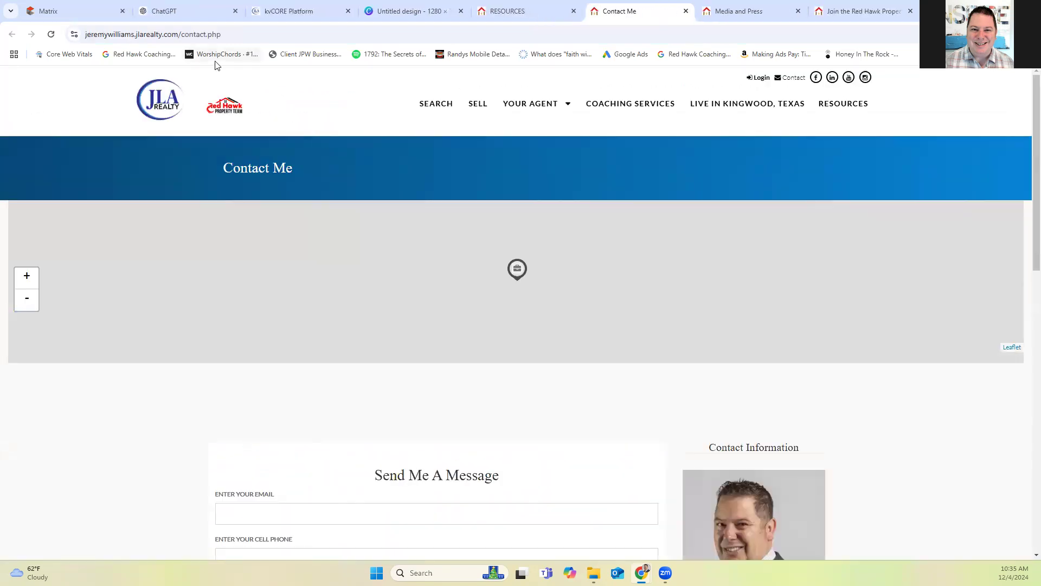
{"action": "right_click", "coordinate": [184, 37]}
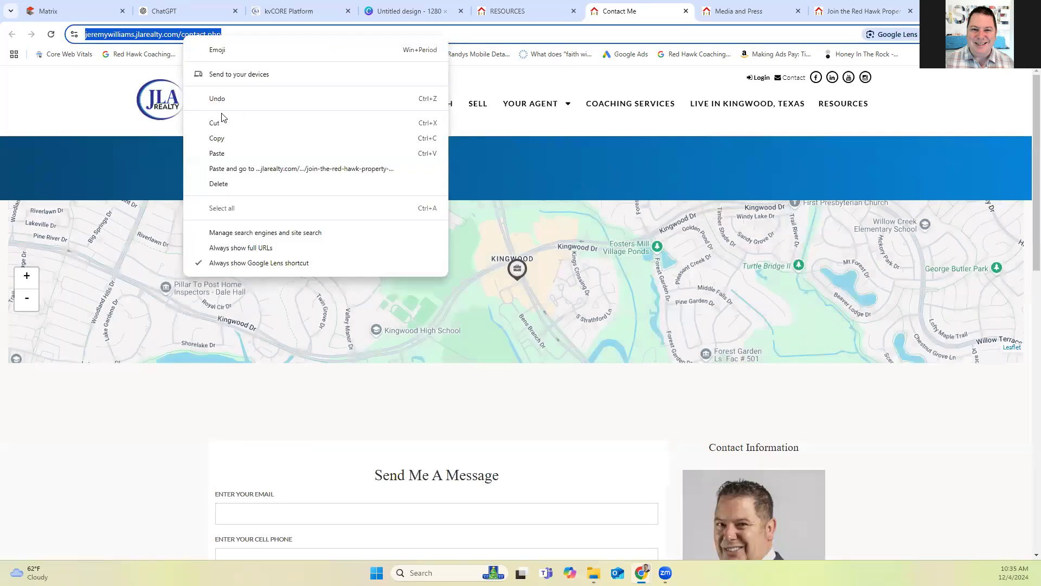
{"action": "left_click", "coordinate": [235, 140]}
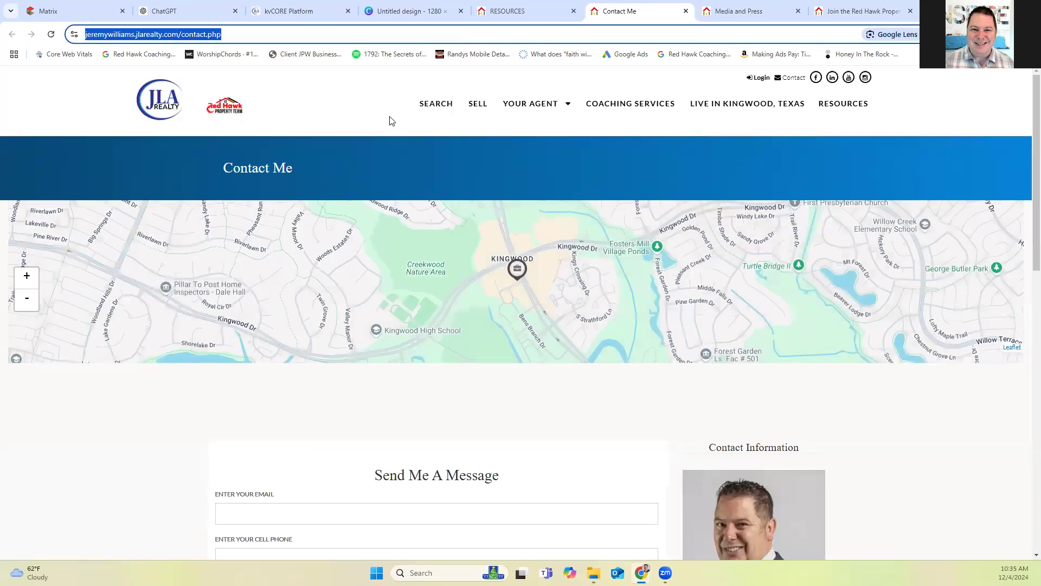
In the kvCORE post's closing paragraph, link "connect with" and the agent's name to the copied contact page address, opening in a new window
{"action": "left_click", "coordinate": [308, 6]}
{"action": "left_click_drag", "start_coordinate": [549, 352], "coordinate": [661, 352]}
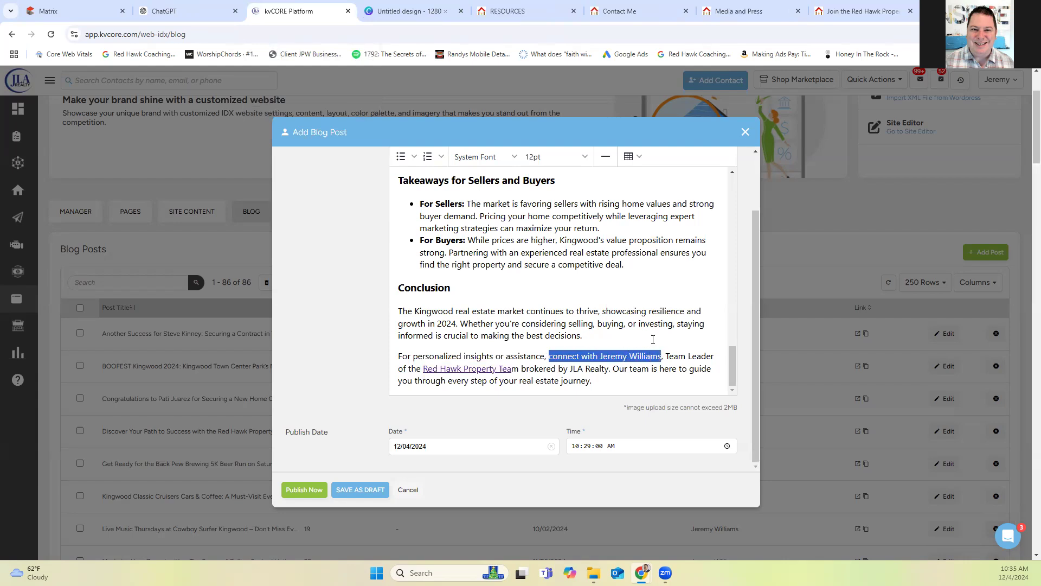
{"action": "left_click_drag", "start_coordinate": [754, 216], "coordinate": [746, 181]}
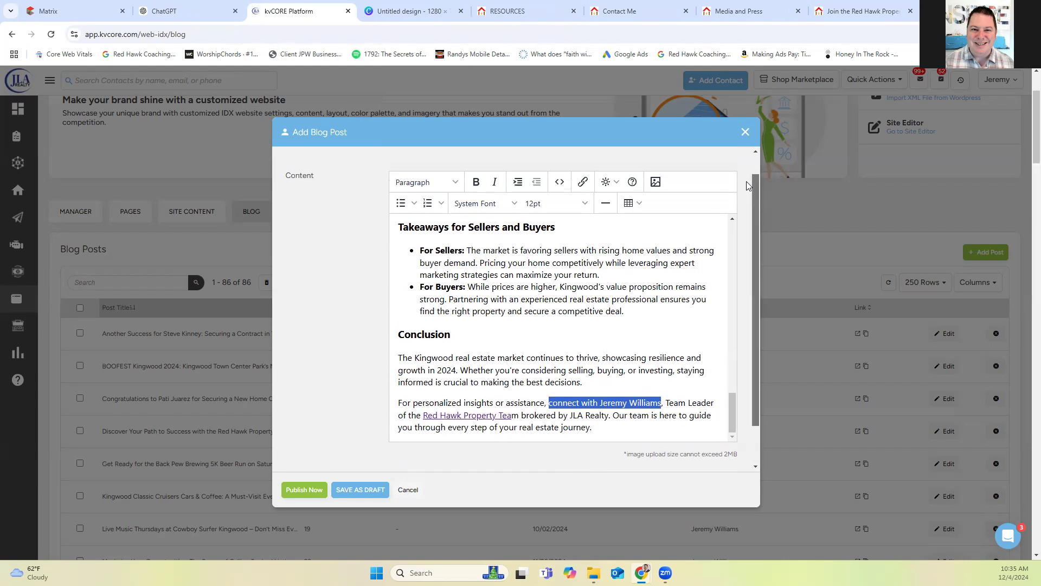
{"action": "left_click", "coordinate": [586, 186]}
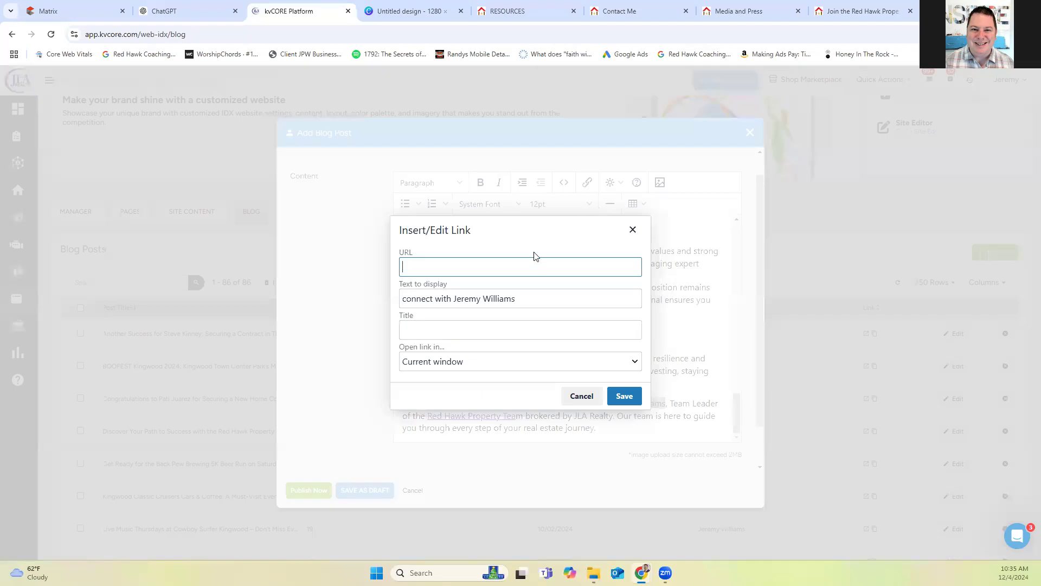
{"action": "key", "text": "ctrl+v"}
{"action": "left_click", "coordinate": [484, 361]}
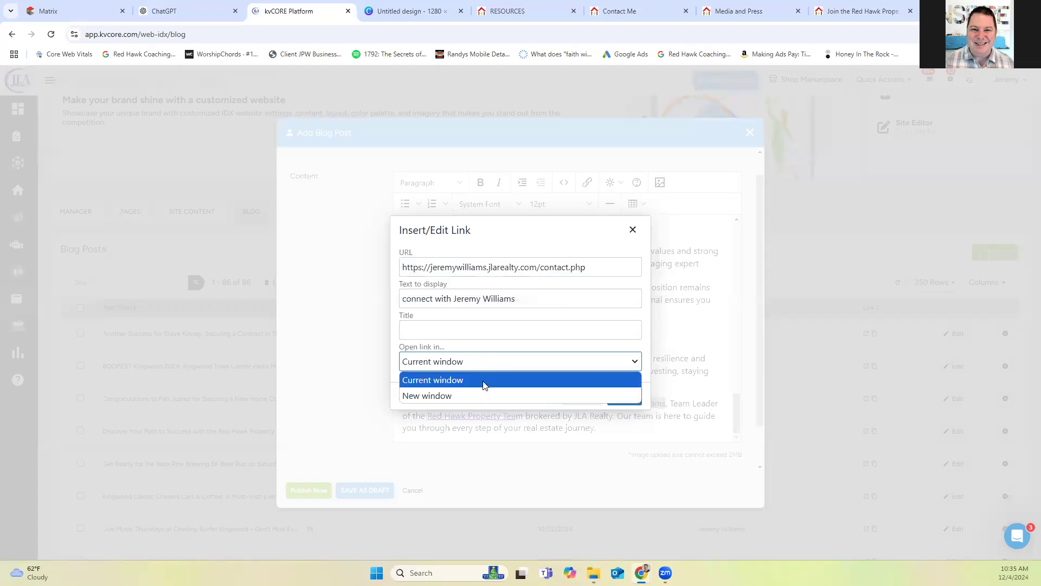
{"action": "left_click", "coordinate": [484, 396]}
{"action": "left_click", "coordinate": [620, 397]}
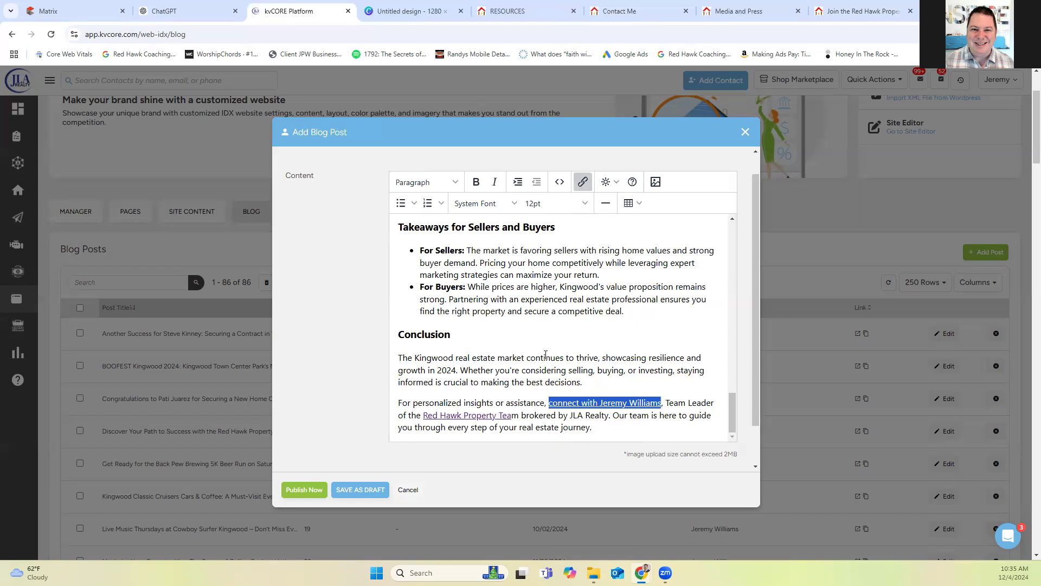
Review the post's content from the image through the market sections and publish the post immediately
{"action": "scroll", "coordinate": [545, 354], "scroll_direction": "up", "scroll_amount": 15}
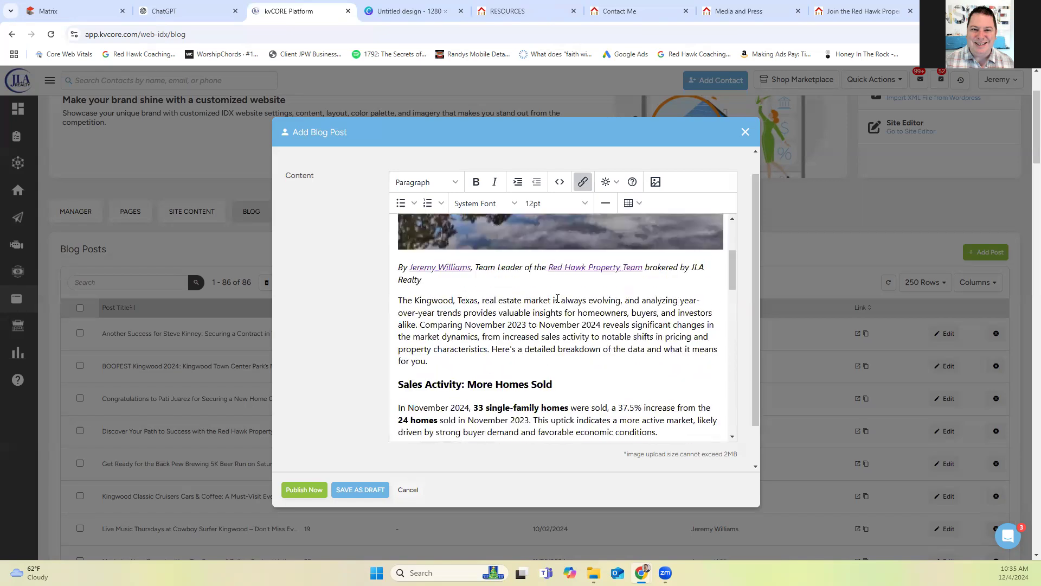
{"action": "scroll", "coordinate": [557, 299], "scroll_direction": "up", "scroll_amount": 3}
{"action": "scroll", "coordinate": [551, 286], "scroll_direction": "down", "scroll_amount": 5}
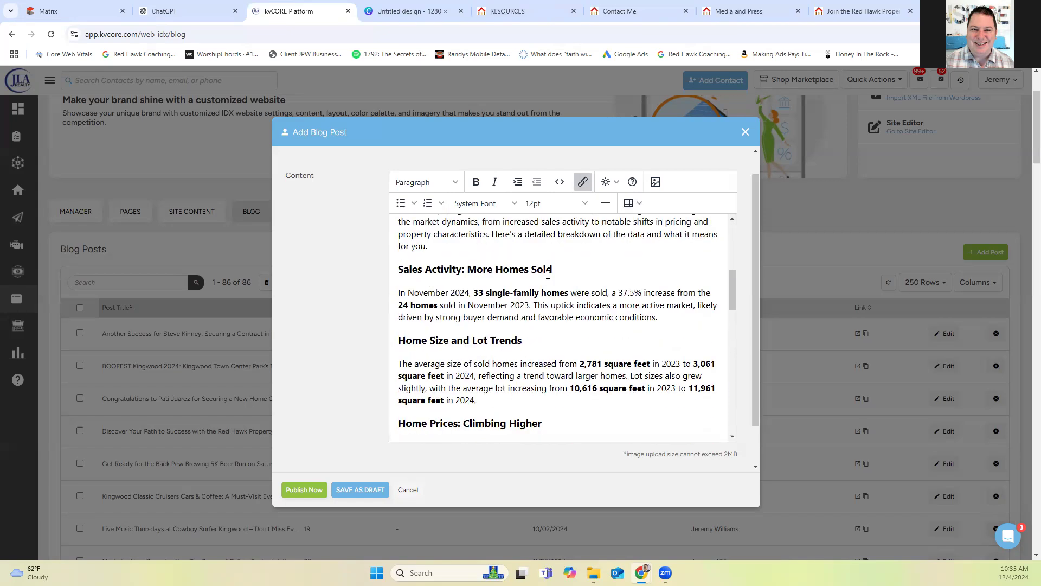
{"action": "scroll", "coordinate": [547, 274], "scroll_direction": "down", "scroll_amount": 3}
{"action": "scroll", "coordinate": [578, 281], "scroll_direction": "down", "scroll_amount": 6}
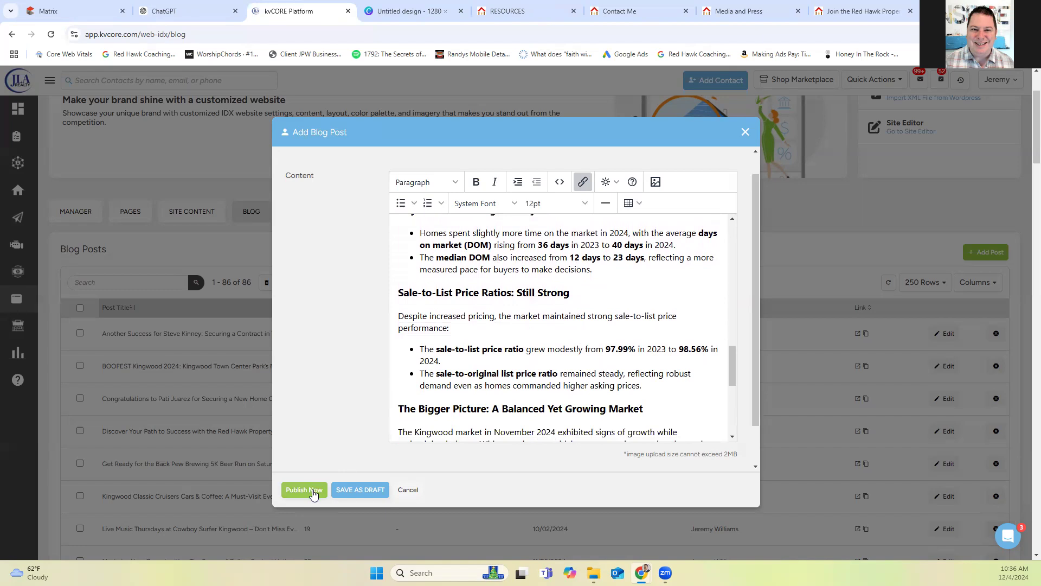
{"action": "left_click", "coordinate": [312, 490]}
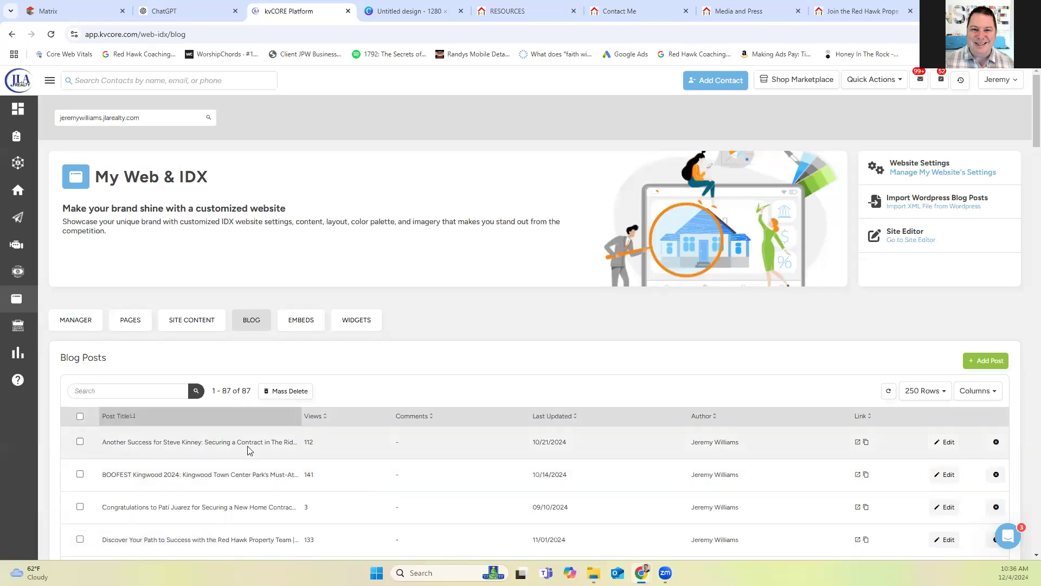
Sort the blog posts by last updated, newest first, and open the live page of the November 2024 Kingwood market analysis post
{"action": "left_click", "coordinate": [542, 416]}
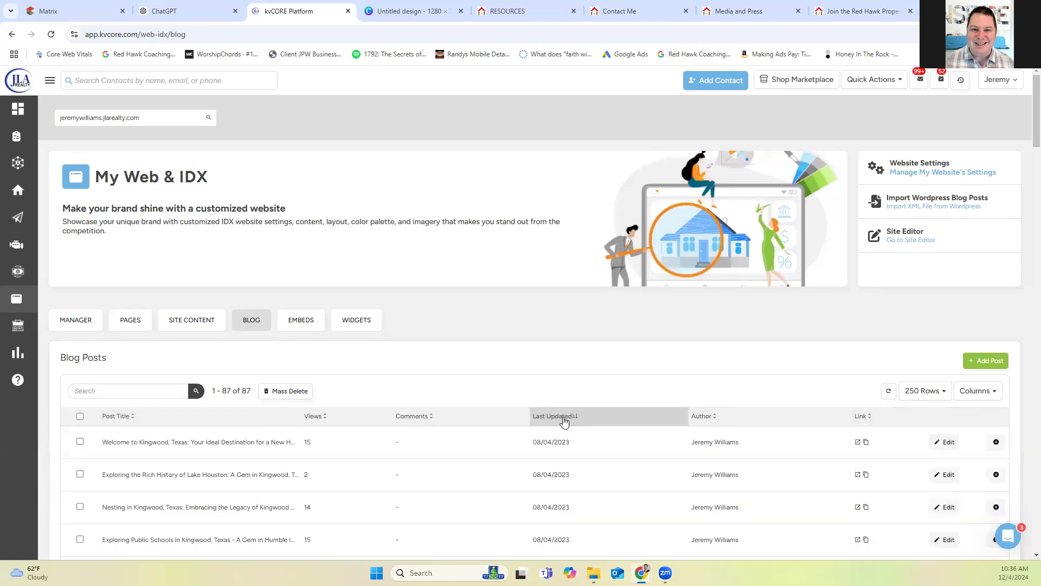
{"action": "left_click", "coordinate": [549, 425]}
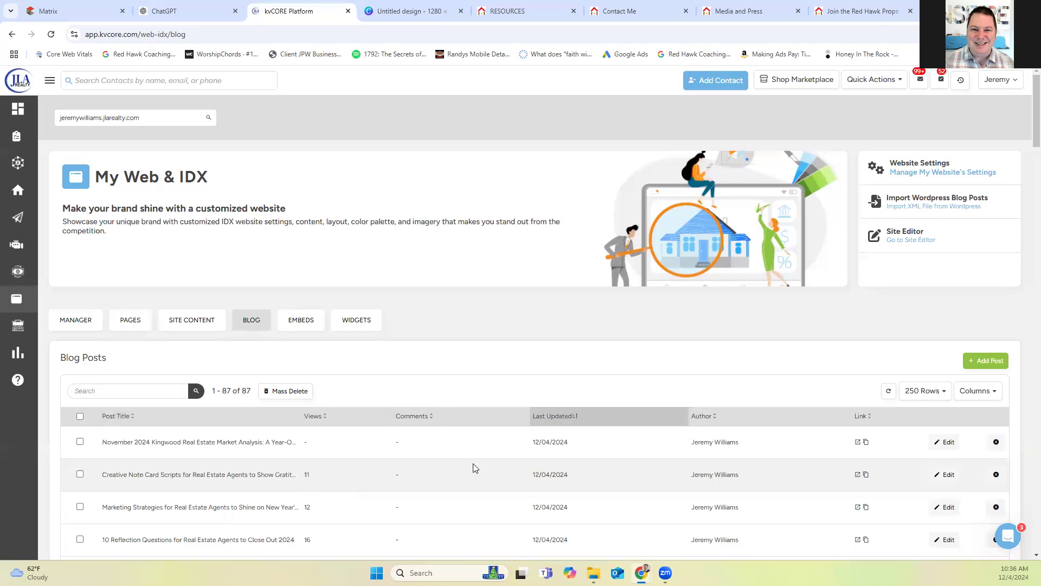
{"action": "left_click", "coordinate": [857, 442]}
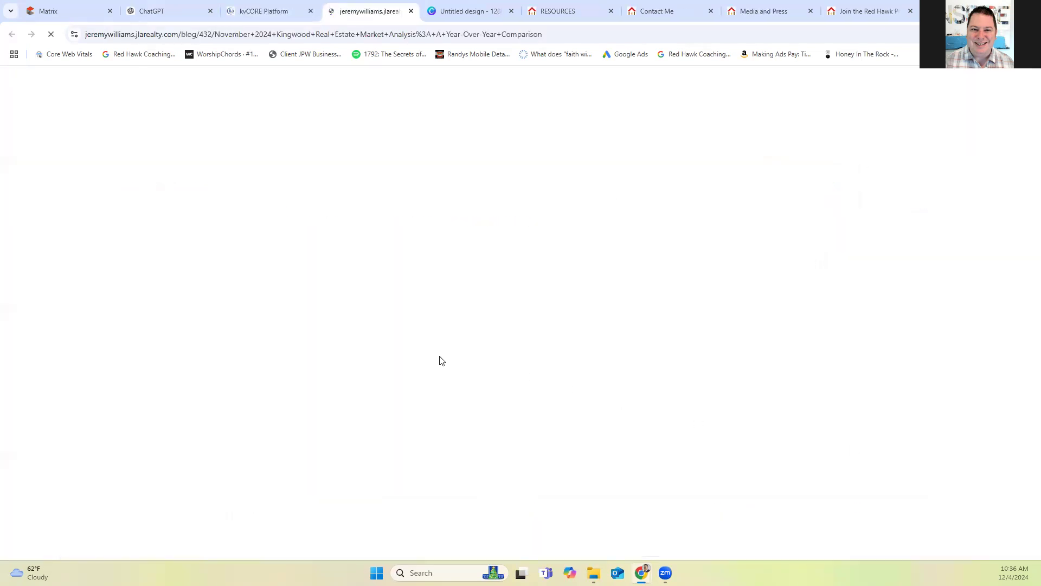
Examine the published post's image, byline links, market sections and closing paragraph links on the live page
{"action": "scroll", "coordinate": [433, 307], "scroll_direction": "down", "scroll_amount": 4}
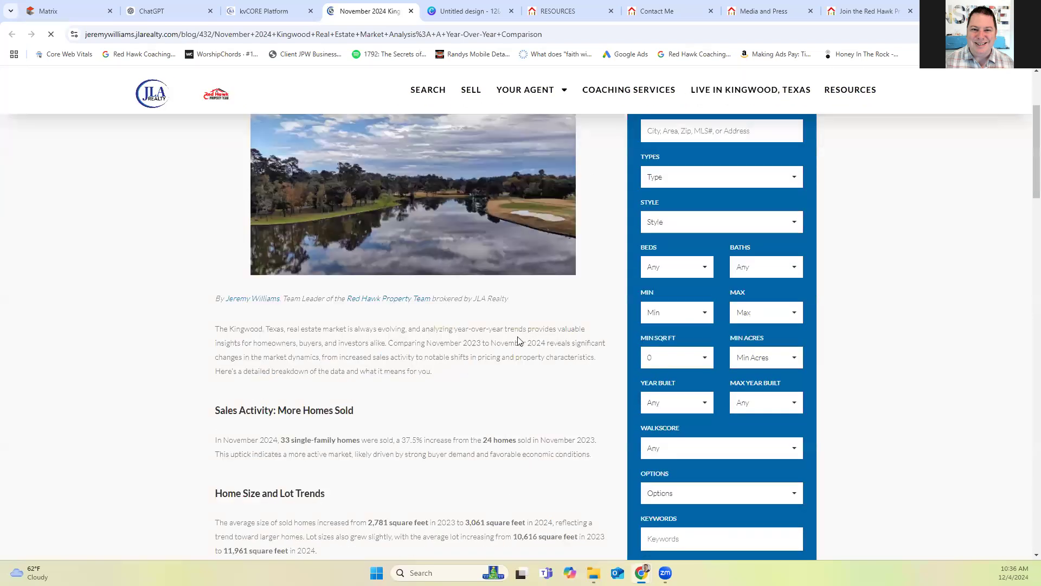
{"action": "scroll", "coordinate": [537, 345], "scroll_direction": "down", "scroll_amount": 6}
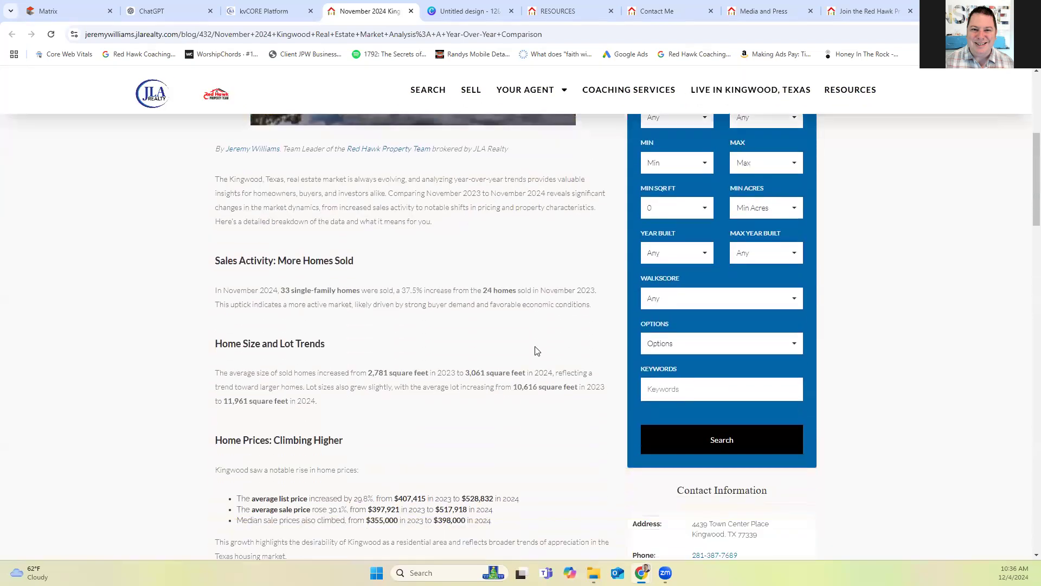
{"action": "scroll", "coordinate": [534, 351], "scroll_direction": "down", "scroll_amount": 3}
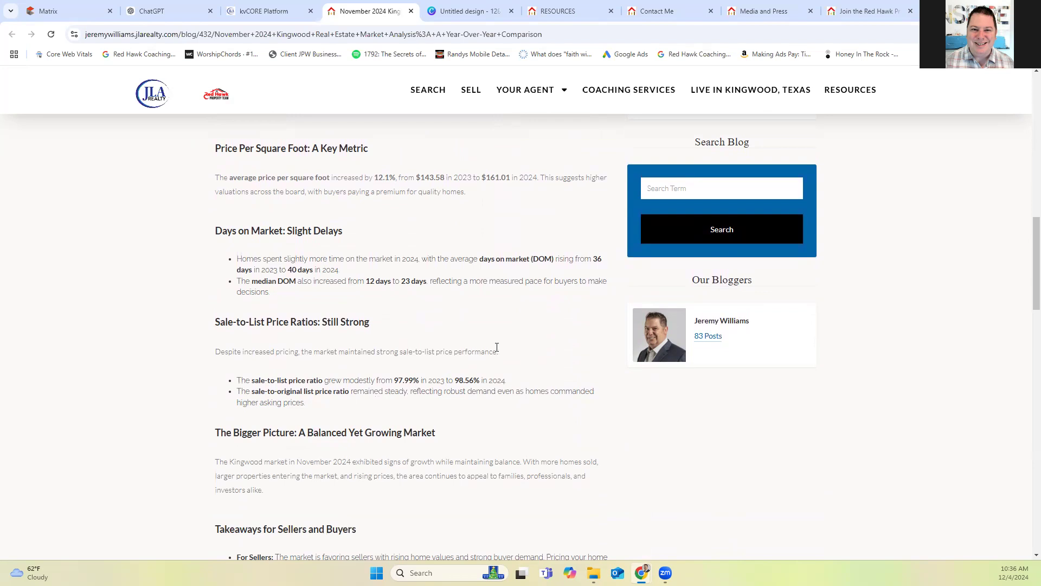
{"action": "scroll", "coordinate": [497, 347], "scroll_direction": "down", "scroll_amount": 1}
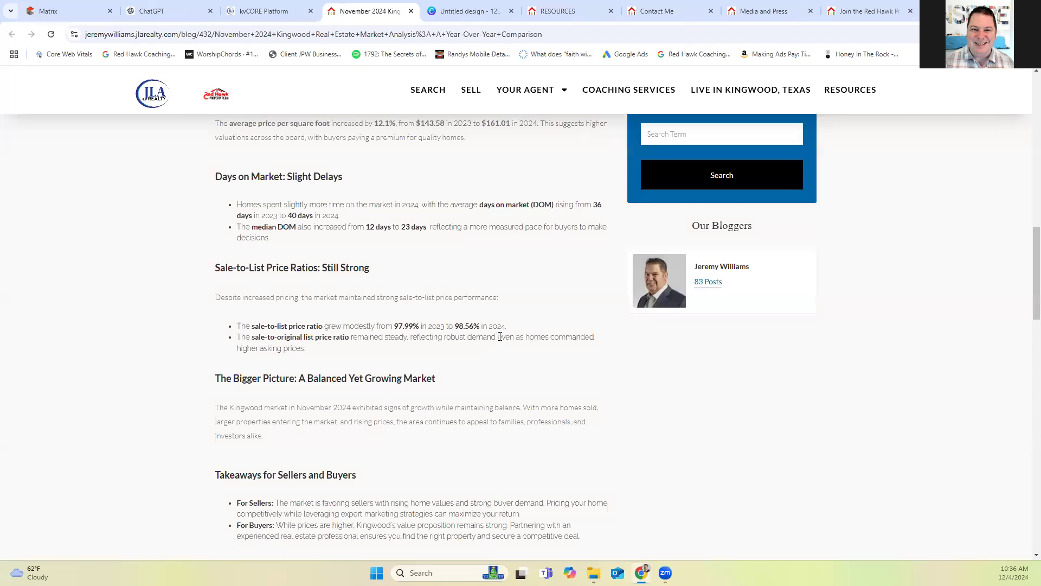
{"action": "scroll", "coordinate": [501, 337], "scroll_direction": "down", "scroll_amount": 3}
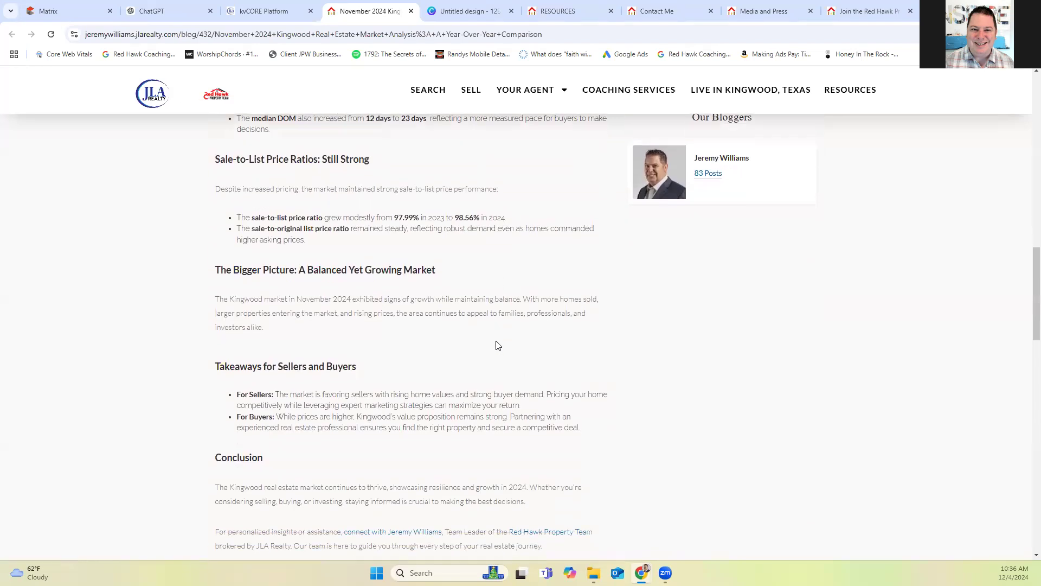
{"action": "scroll", "coordinate": [501, 340], "scroll_direction": "down", "scroll_amount": 3}
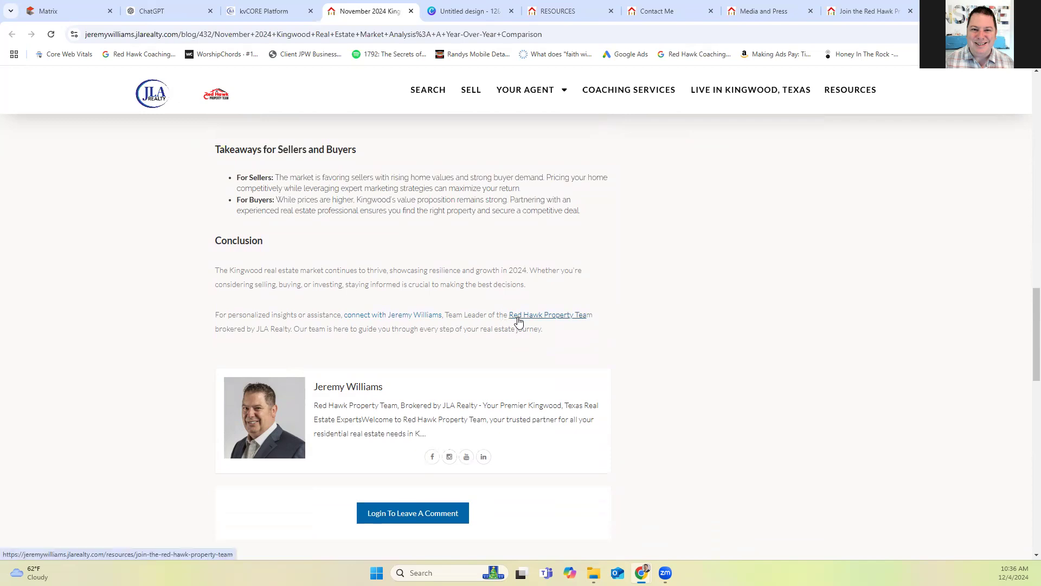
{"action": "scroll", "coordinate": [520, 322], "scroll_direction": "up", "scroll_amount": 8}
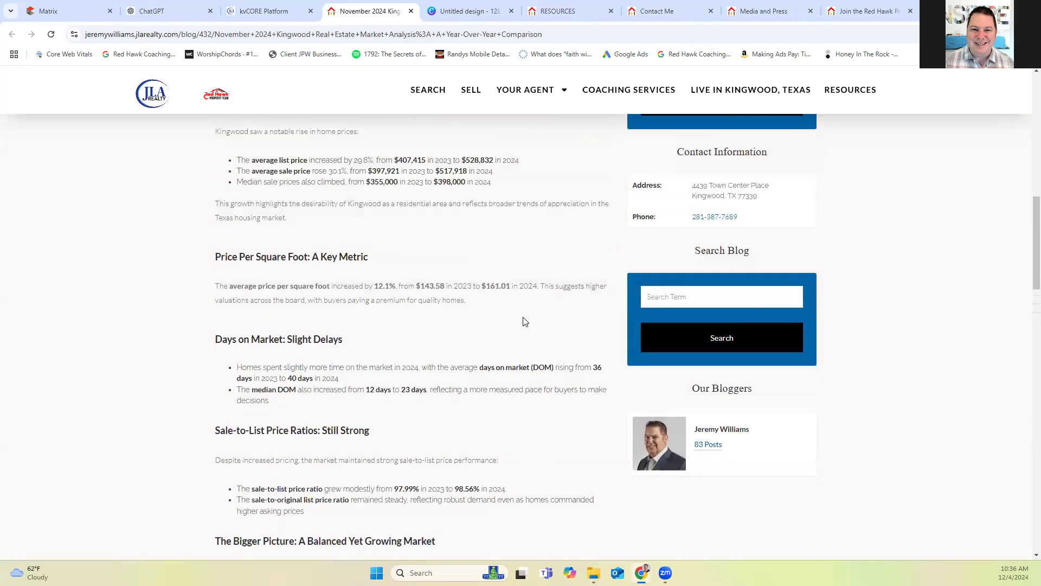
{"action": "scroll", "coordinate": [525, 322], "scroll_direction": "up", "scroll_amount": 7}
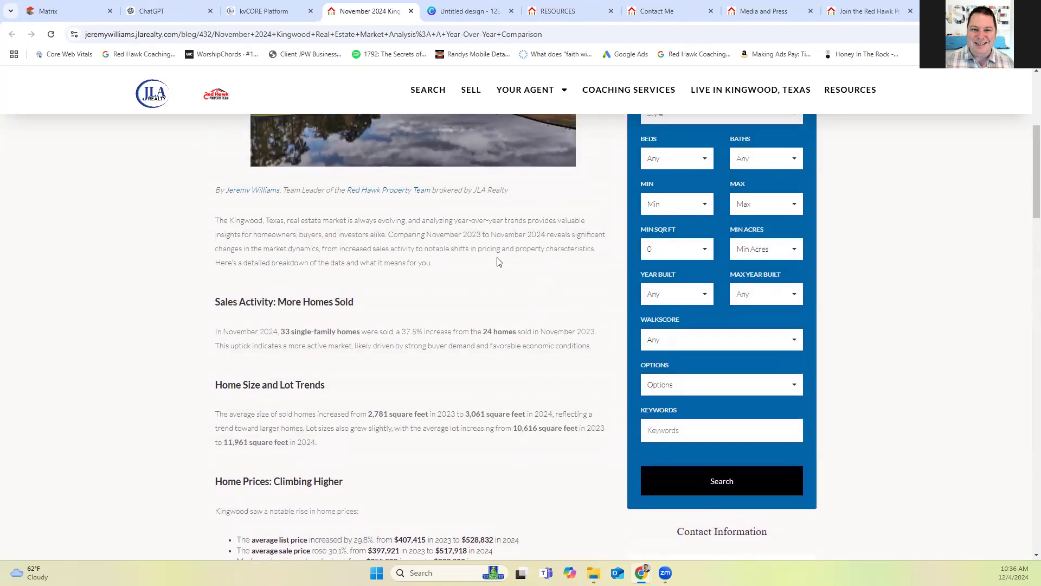
{"action": "scroll", "coordinate": [505, 285], "scroll_direction": "up", "scroll_amount": 2}
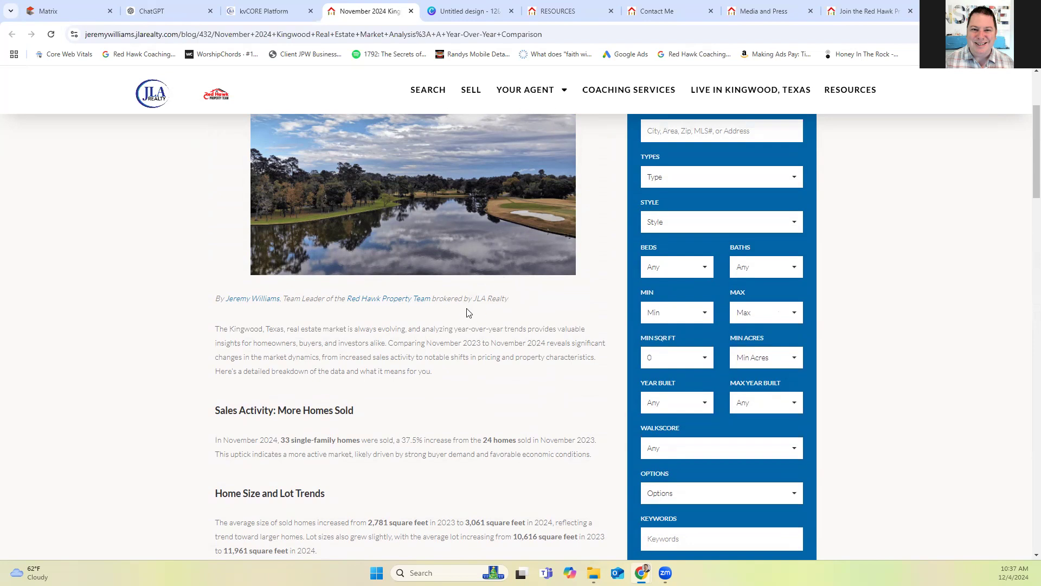
{"action": "scroll", "coordinate": [468, 313], "scroll_direction": "up", "scroll_amount": 3}
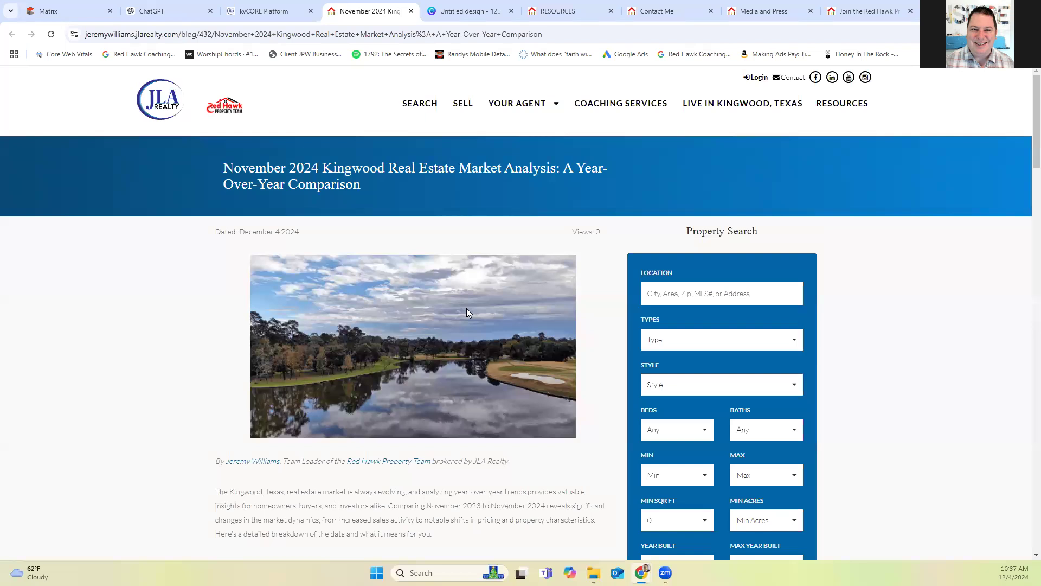